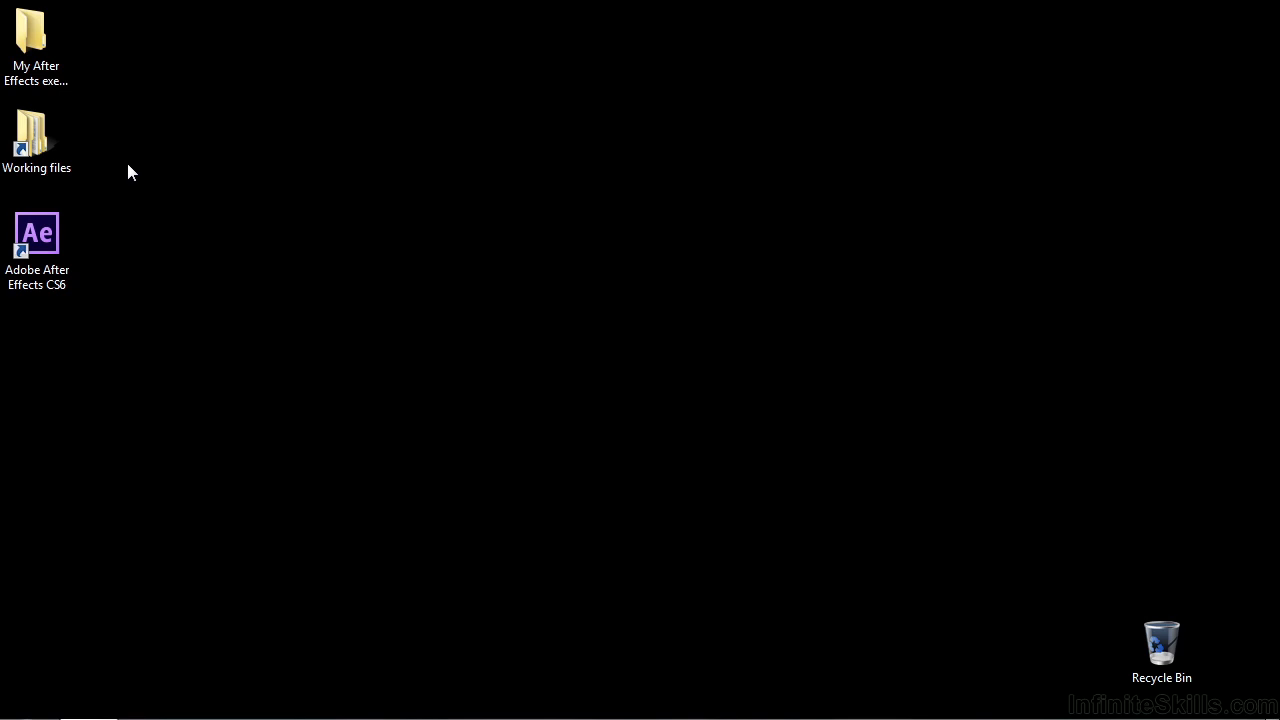
Step: Open the project 1501-expressions.aep from the After Effects projects folder inside Working files
double_click(48, 144)
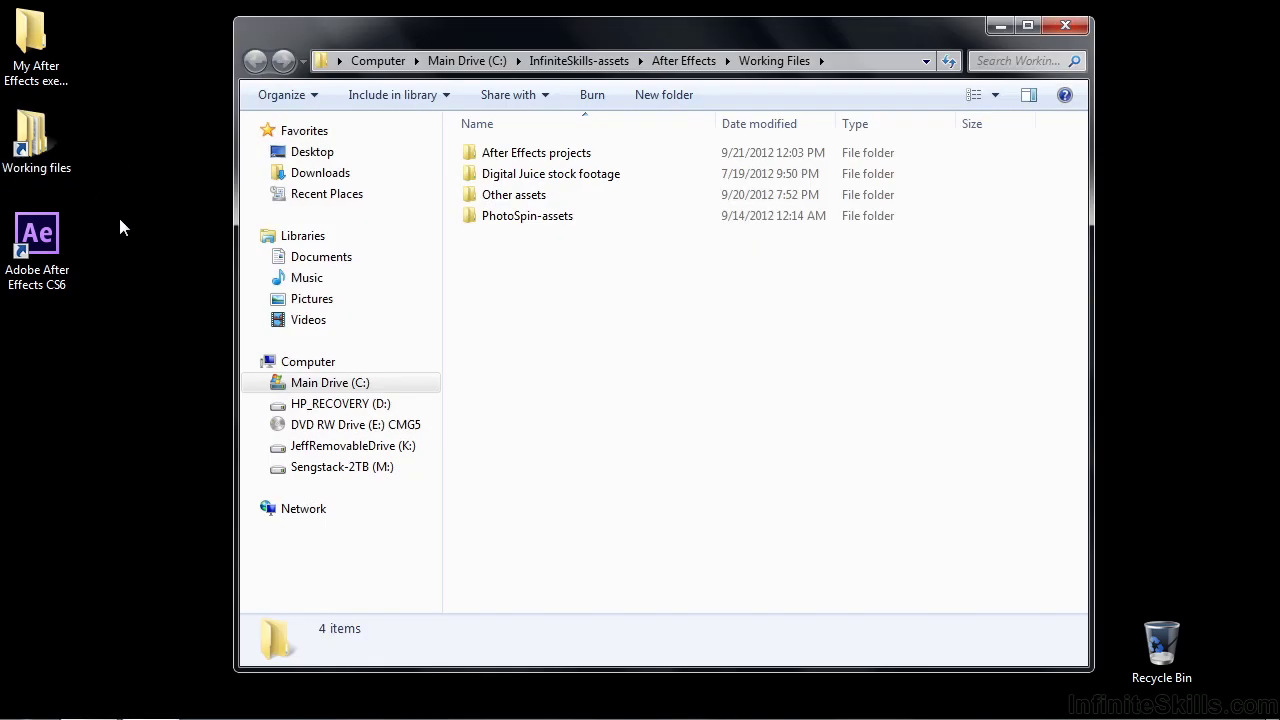
key("Down")
key("Return")
scroll(543, 191, "down", 8)
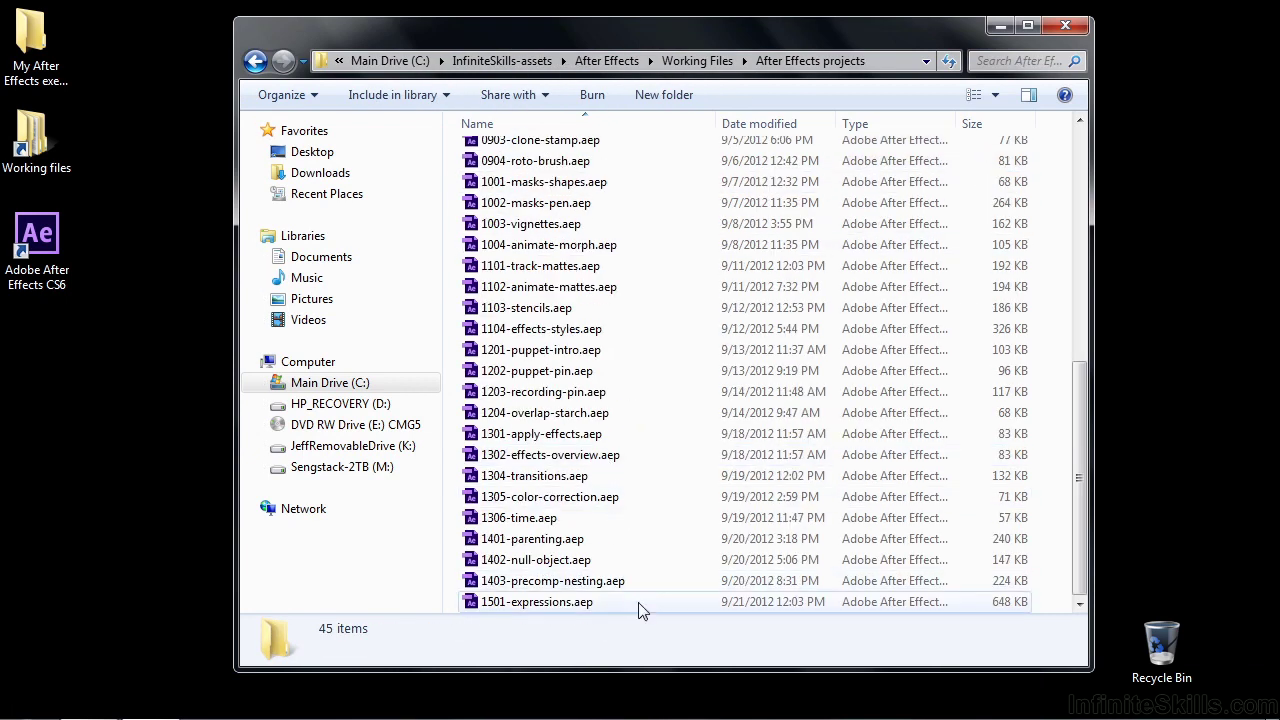
double_click(507, 602)
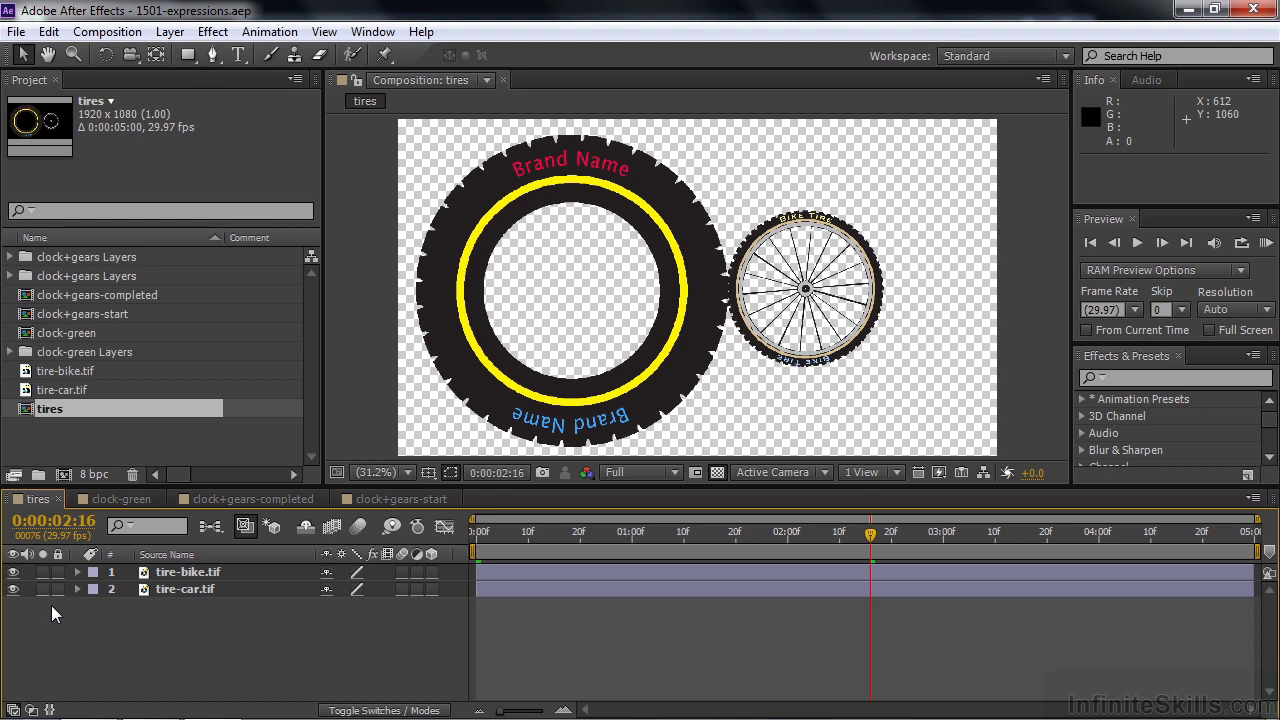
Step: Examine the clock+gears-completed and clock+gears-start compositions by scrubbing their timelines, and return to the tires composition
left_click(203, 503)
mouse_move(487, 540)
left_mouse_down()
mouse_move(531, 552)
mouse_move(870, 550)
mouse_move(480, 547)
left_mouse_up()
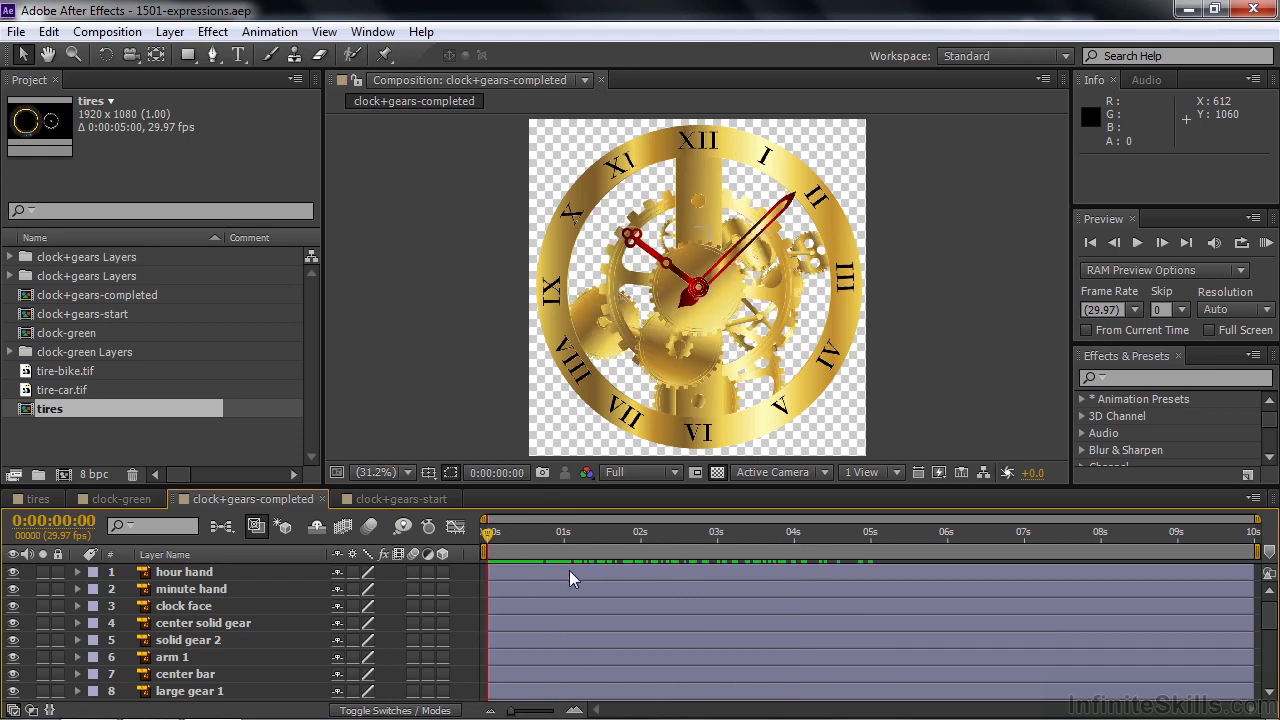
left_click(370, 502)
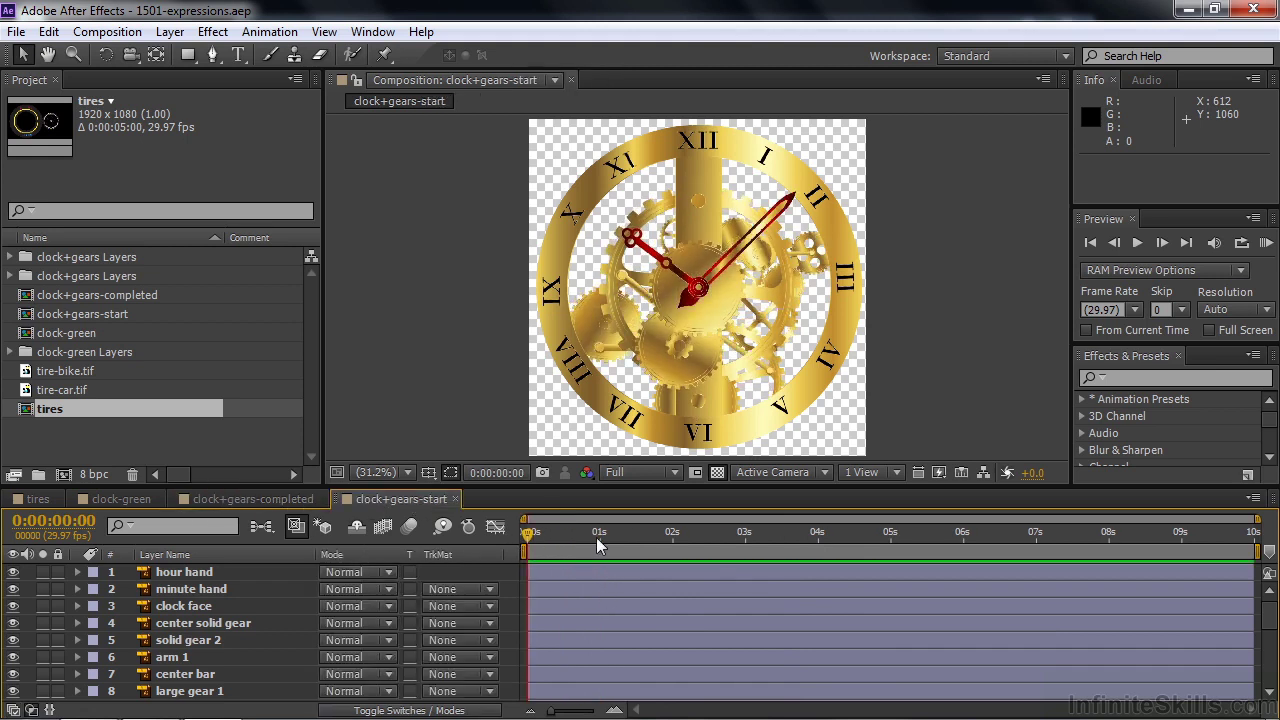
mouse_move(535, 540)
left_mouse_down()
mouse_move(762, 543)
mouse_move(525, 545)
left_mouse_up()
left_click(38, 499)
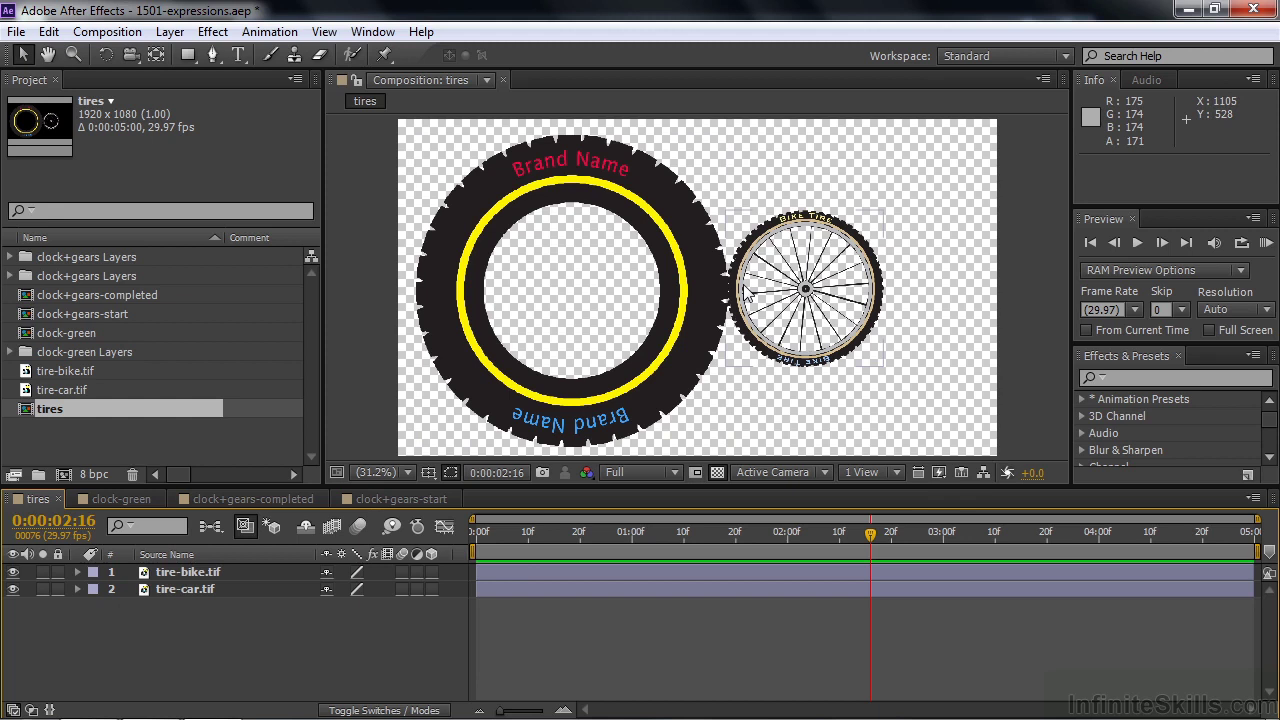
Step: Reveal the Rotation property of tire-car.tif and set its first keyframe at 0:00:00:00
left_click(160, 589)
key("r")
left_click_drag(873, 530, 474, 556)
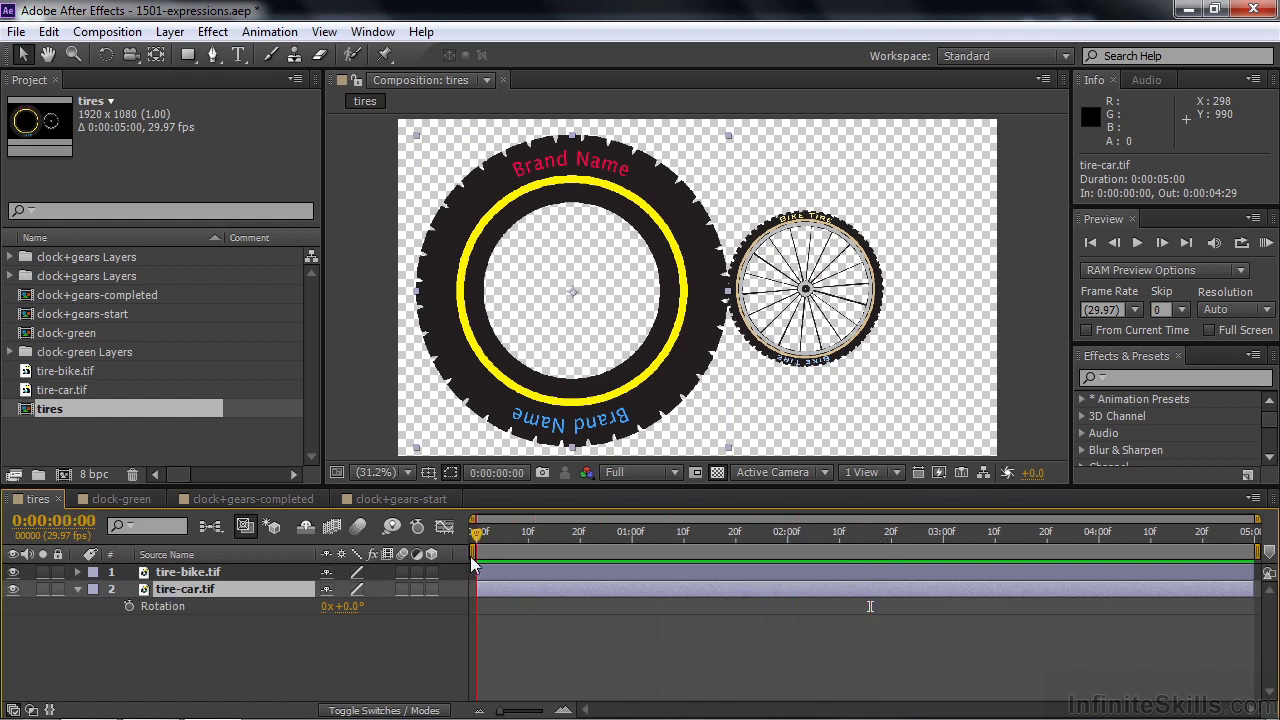
left_click(128, 606)
Step: Add a Rotation keyframe of 5 full revolutions to tire-car.tif at 0:00:02:15
left_click_drag(476, 532, 863, 555)
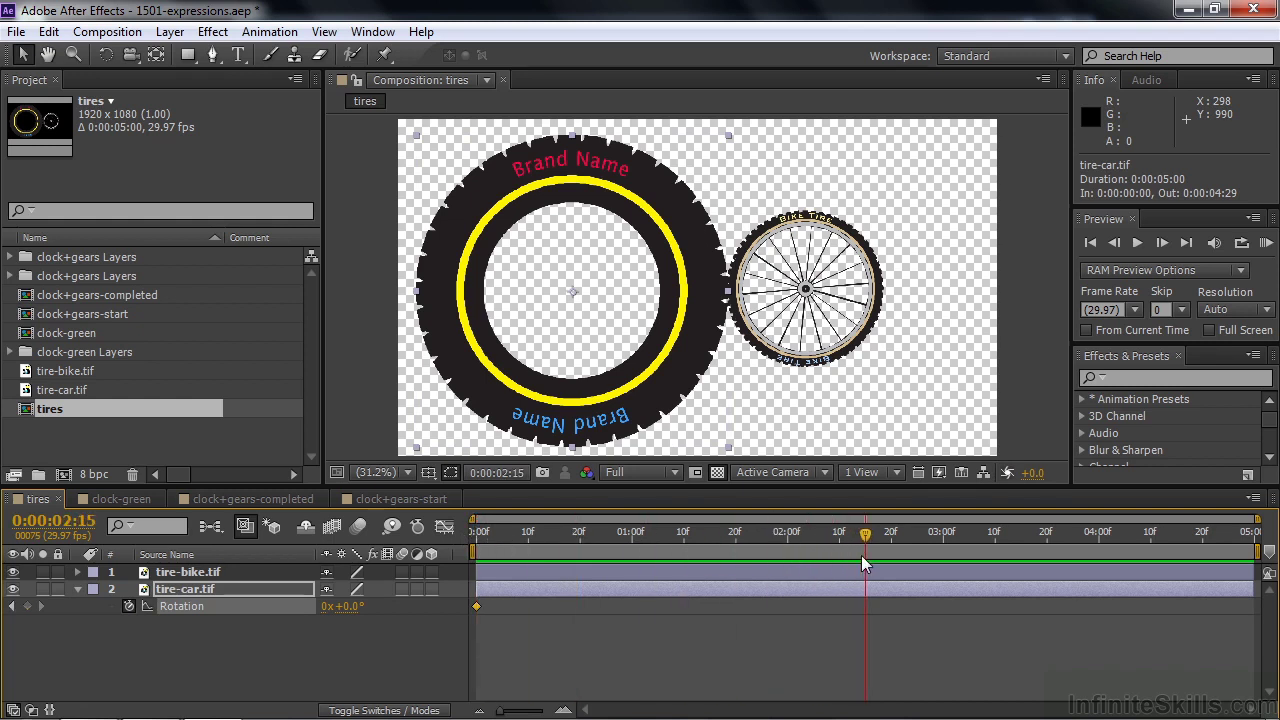
left_click(322, 608)
type("5")
key("Tab")
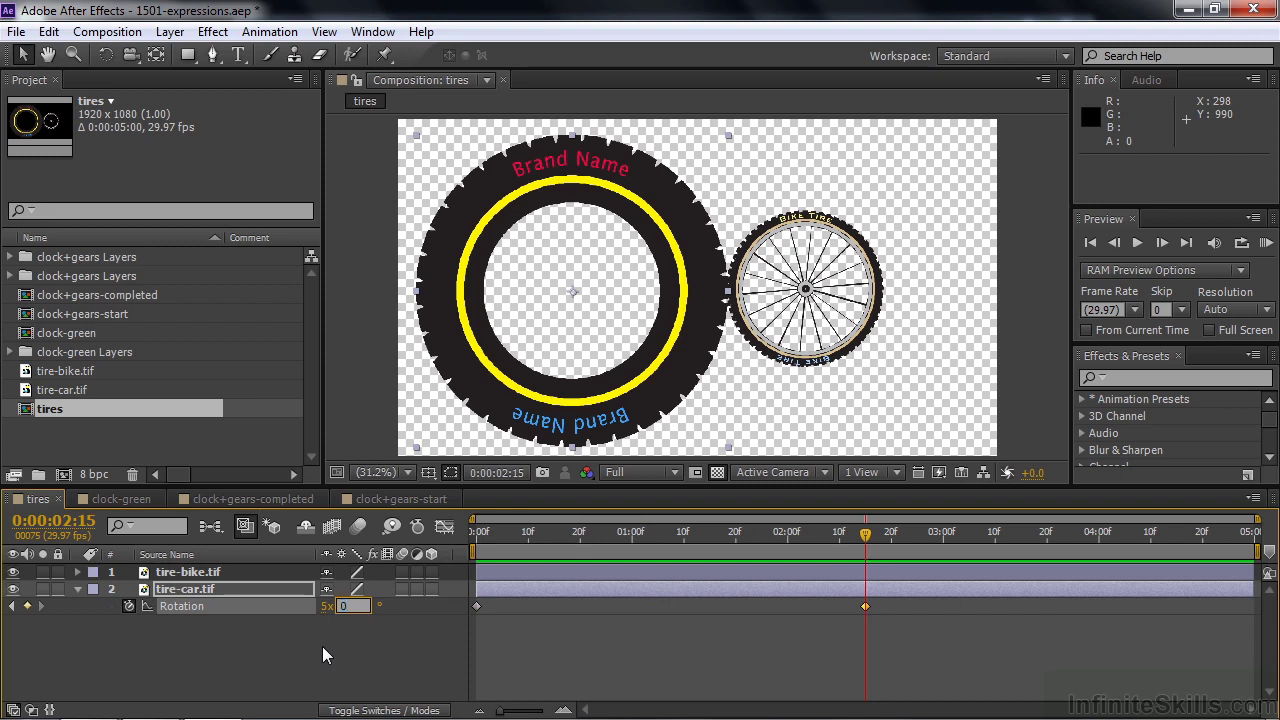
key("Return")
Step: Add a Rotation keyframe of 0 revolutions to tire-car.tif at 0:00:05:00
key("End")
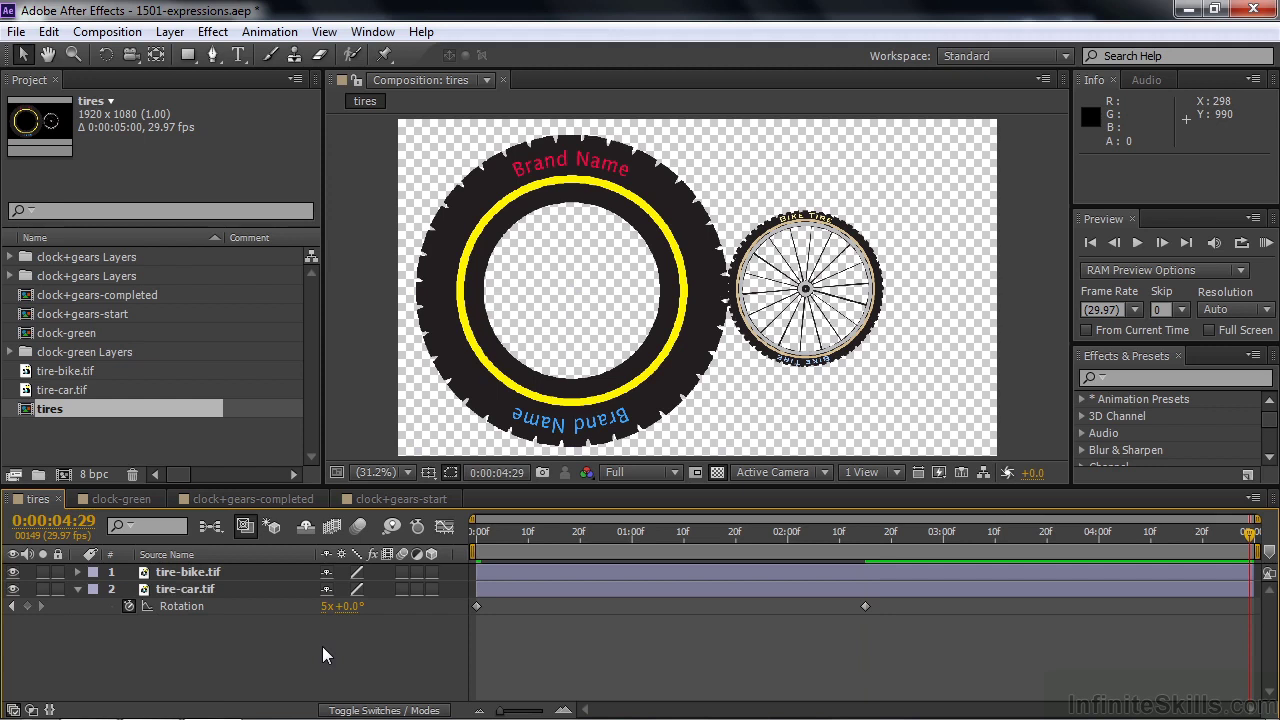
key("Page_Down")
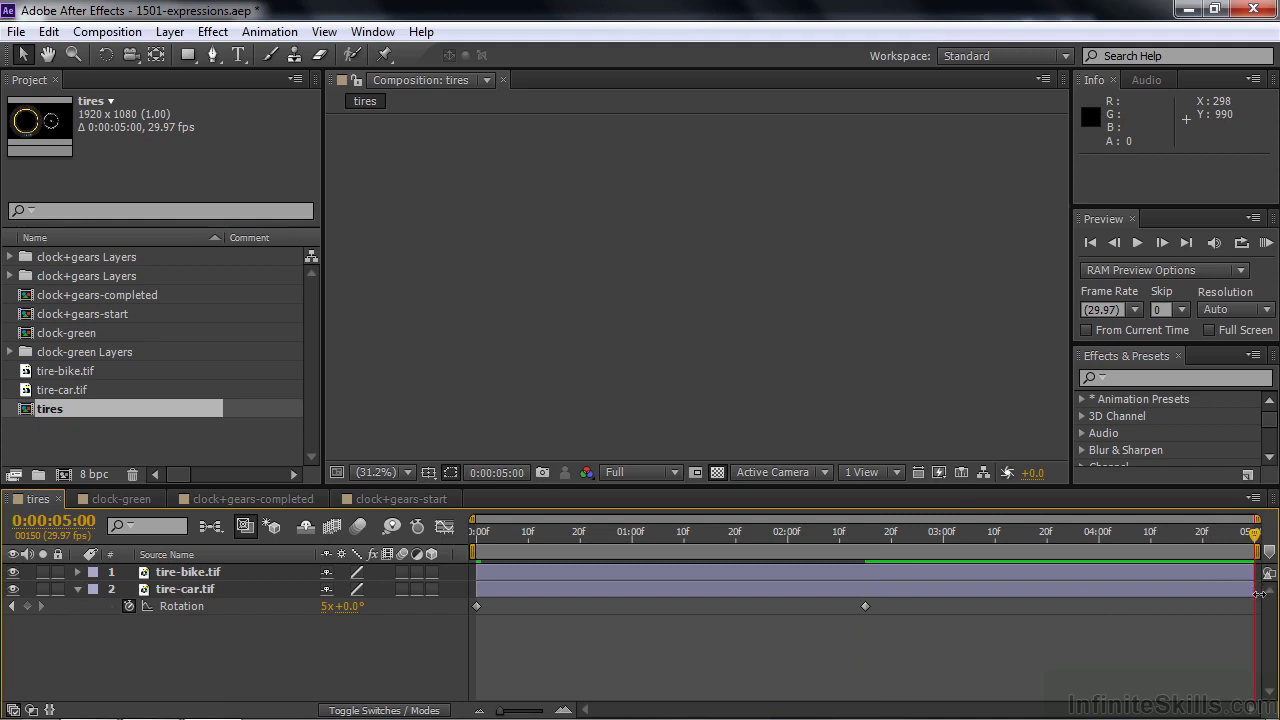
left_click(326, 606)
type("0")
key("Tab")
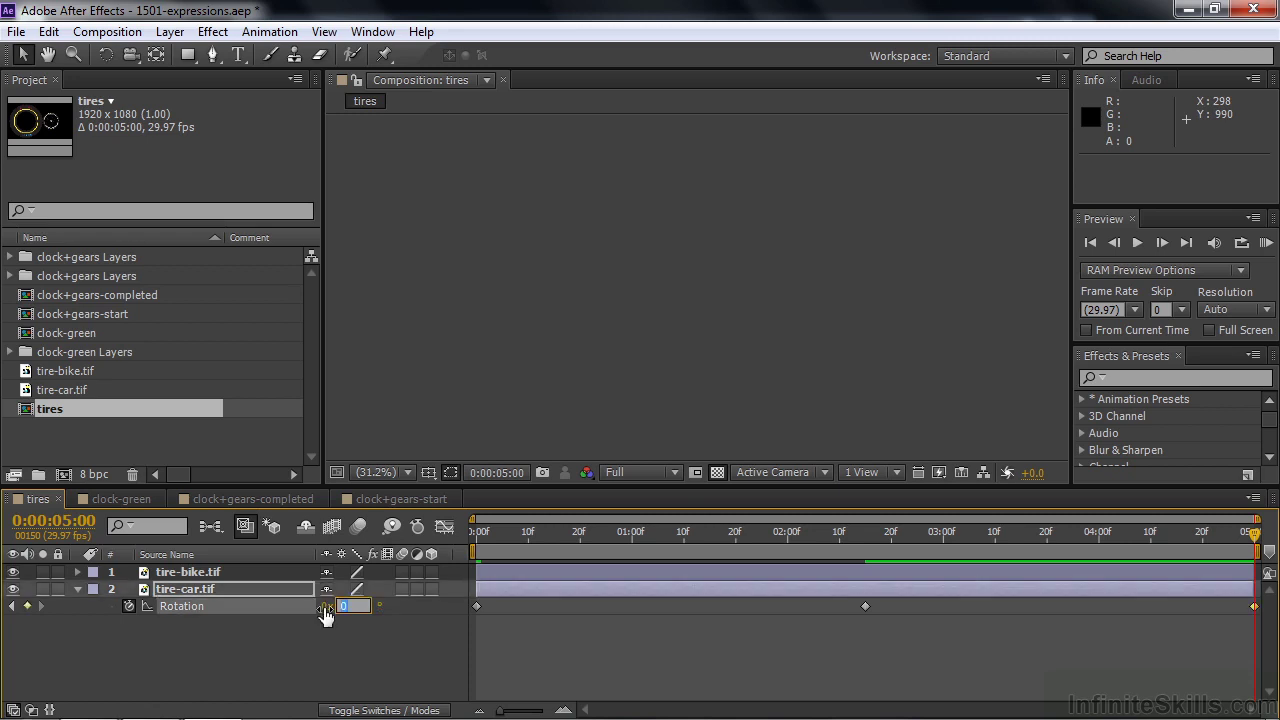
key("Return")
Step: Preview the car tire's rotation animation from the start of the composition
key("Home")
key("space")
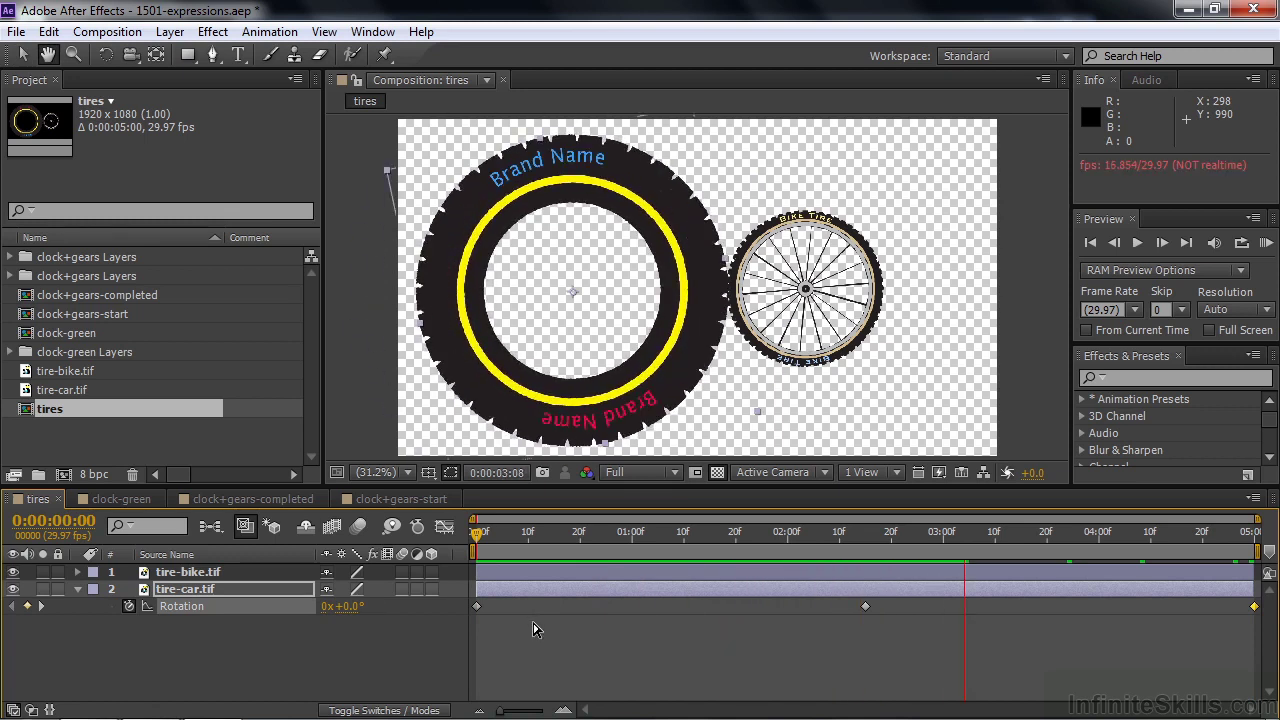
key("space")
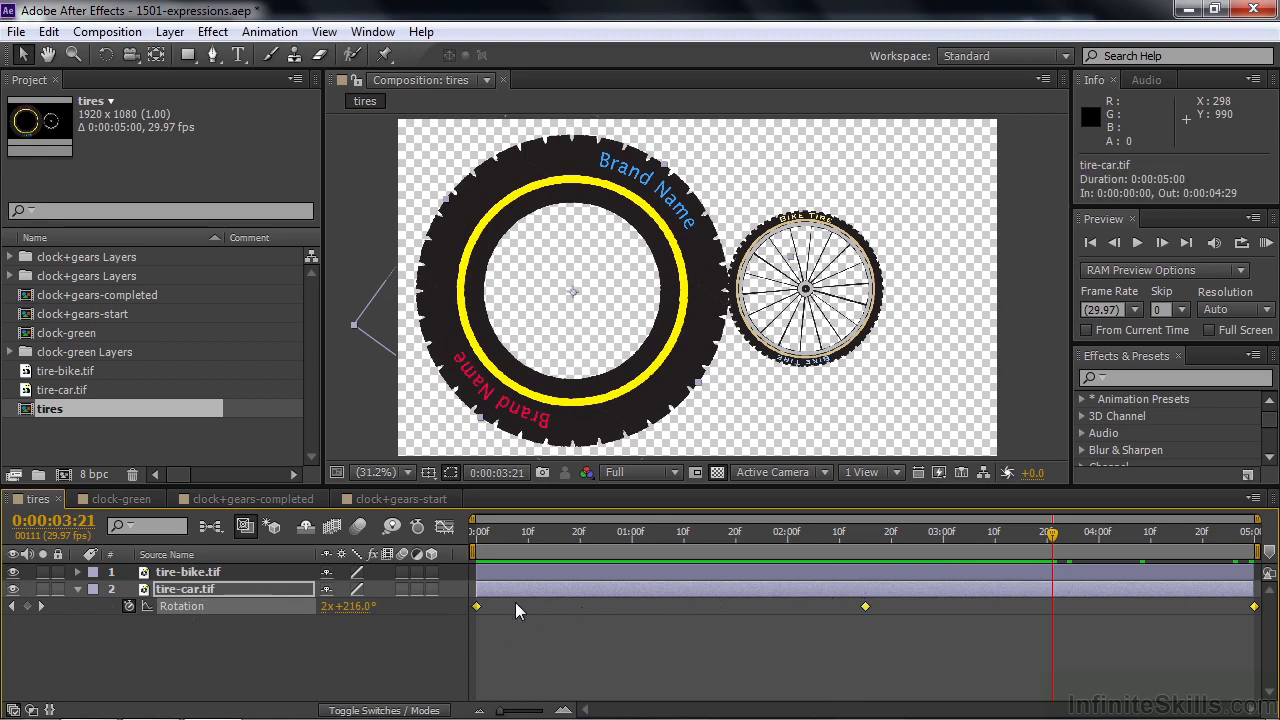
Step: Apply Easy Ease to all three Rotation keyframes of tire-car.tif
right_click(478, 606)
mouse_move(541, 596)
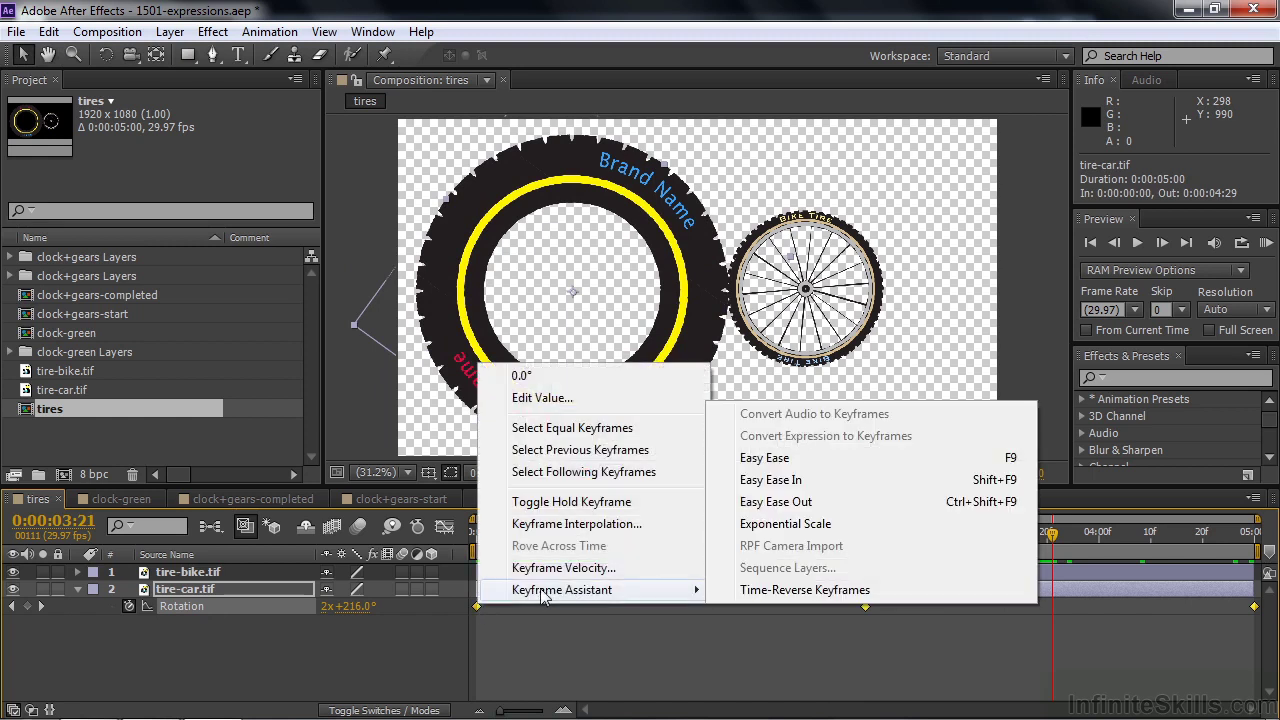
left_click(765, 458)
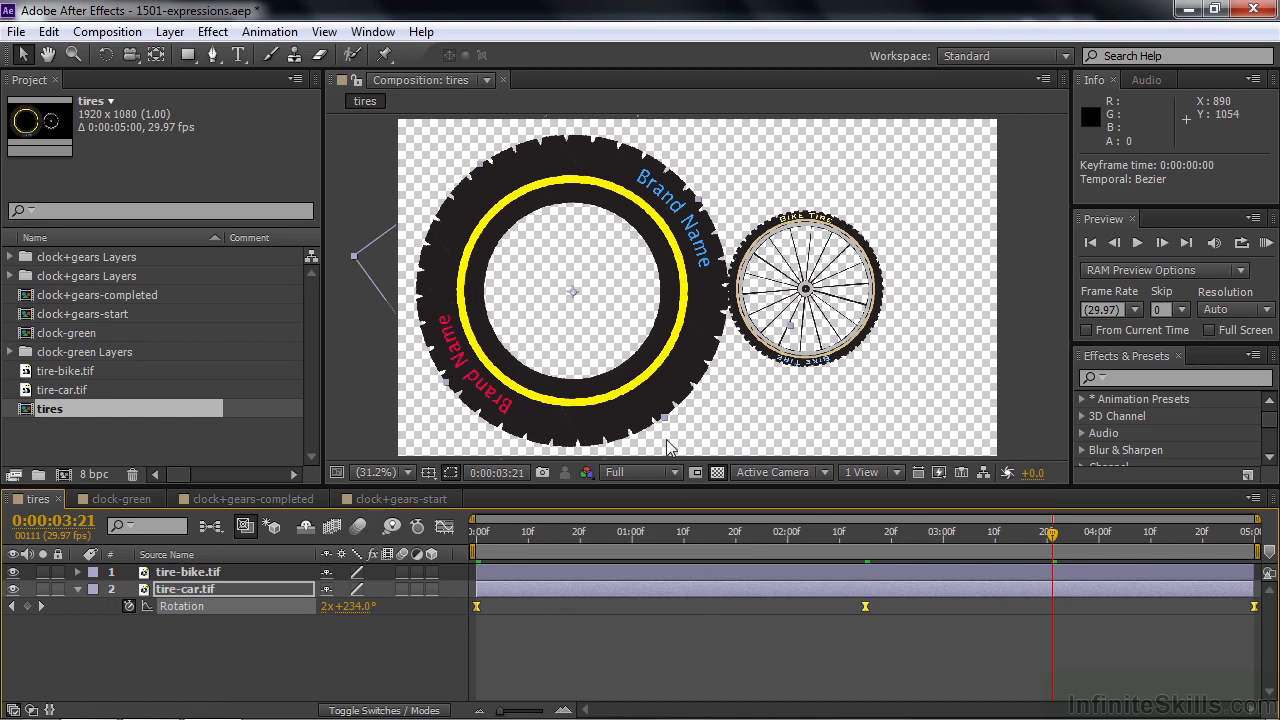
Step: Try parenting the tire-bike.tif layer to tire-car.tif with the Parent column temporarily shown in the timeline
right_click(461, 558)
mouse_move(528, 618)
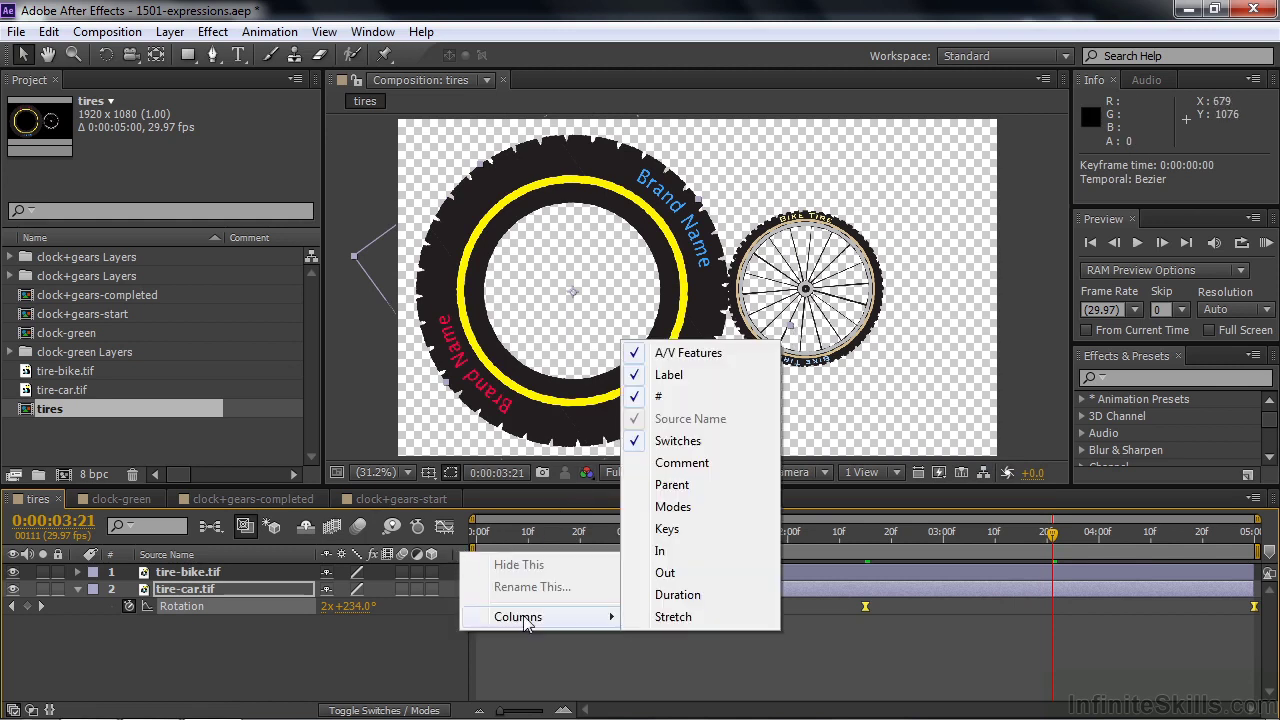
left_click(672, 486)
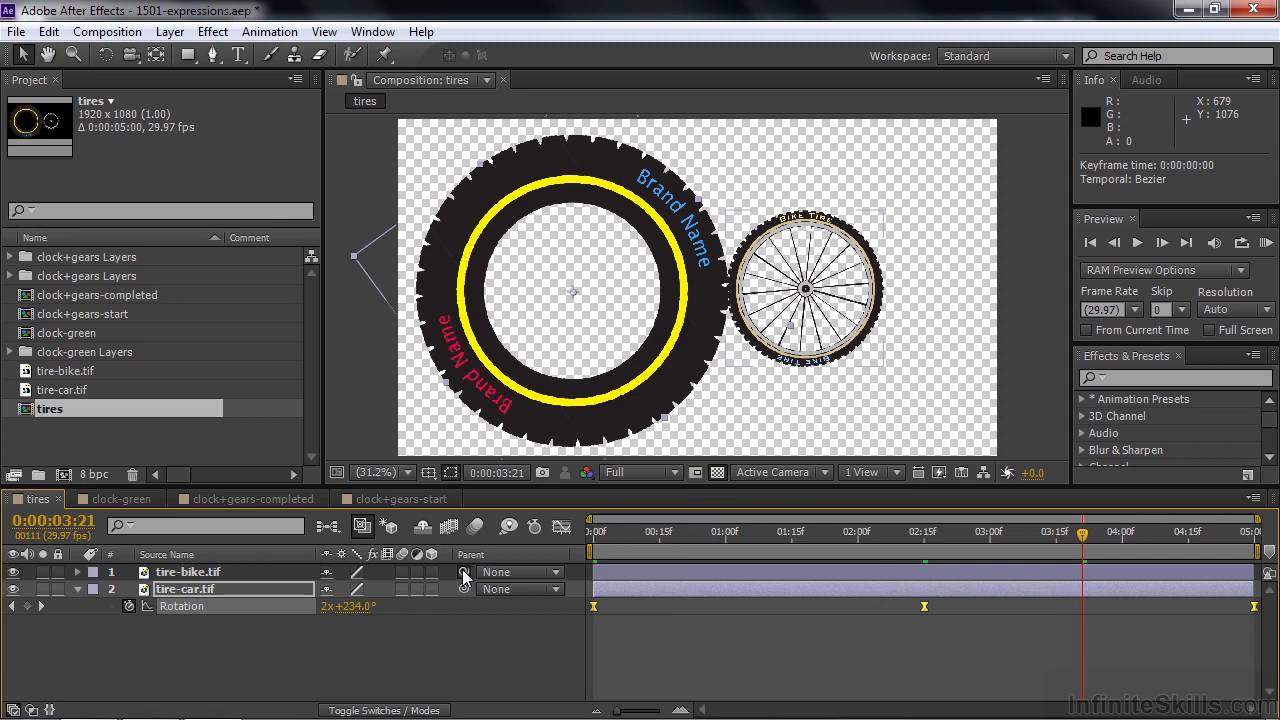
left_click_drag(463, 574, 258, 594)
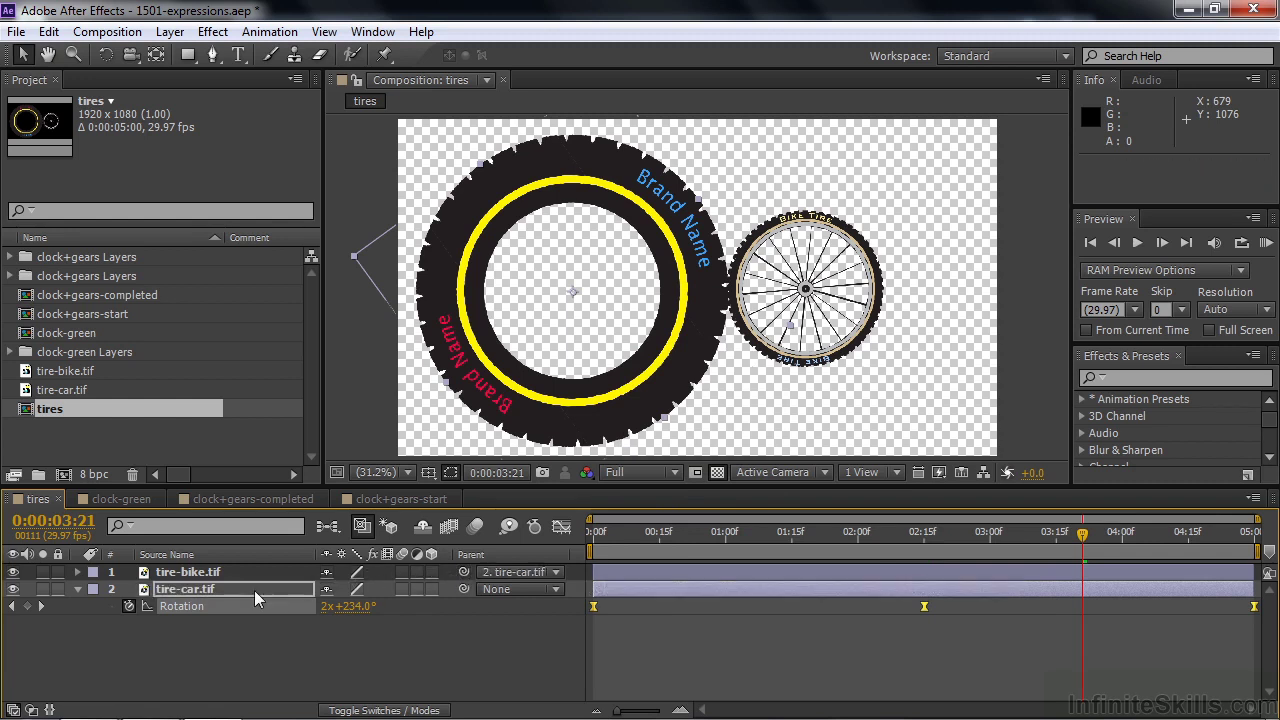
left_click_drag(600, 535, 541, 554)
key("ctrl+z")
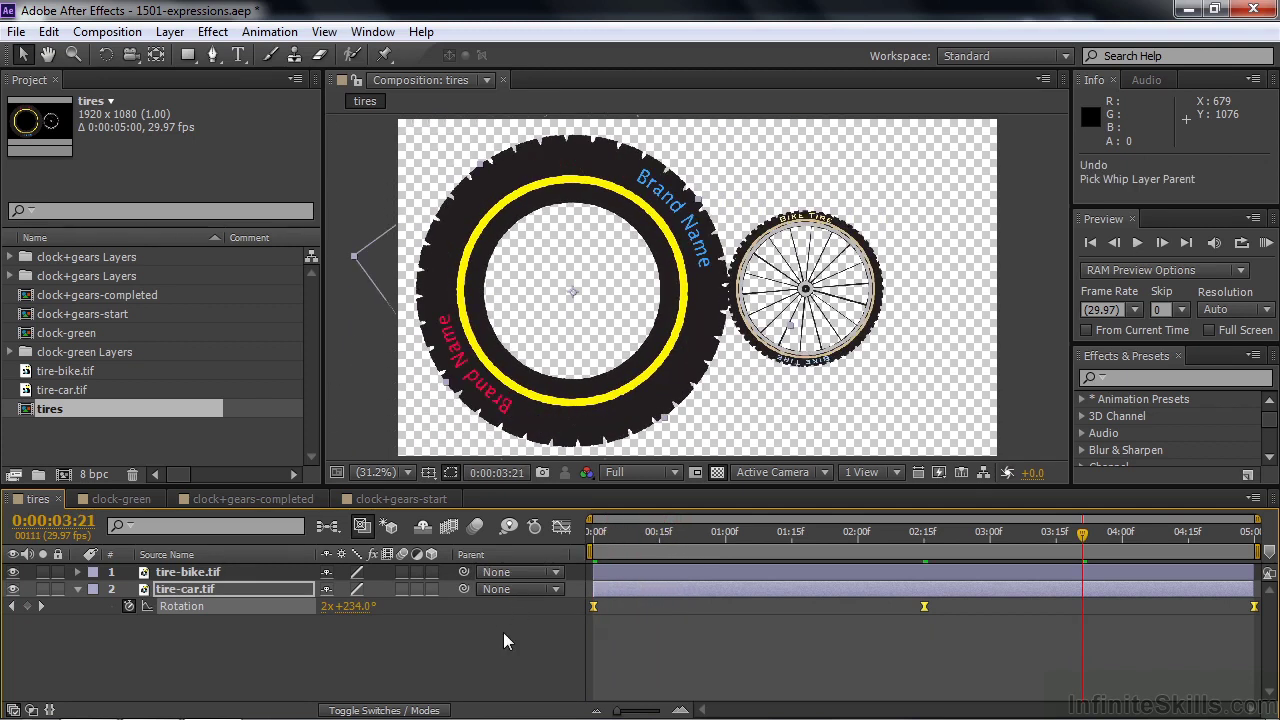
right_click(519, 553)
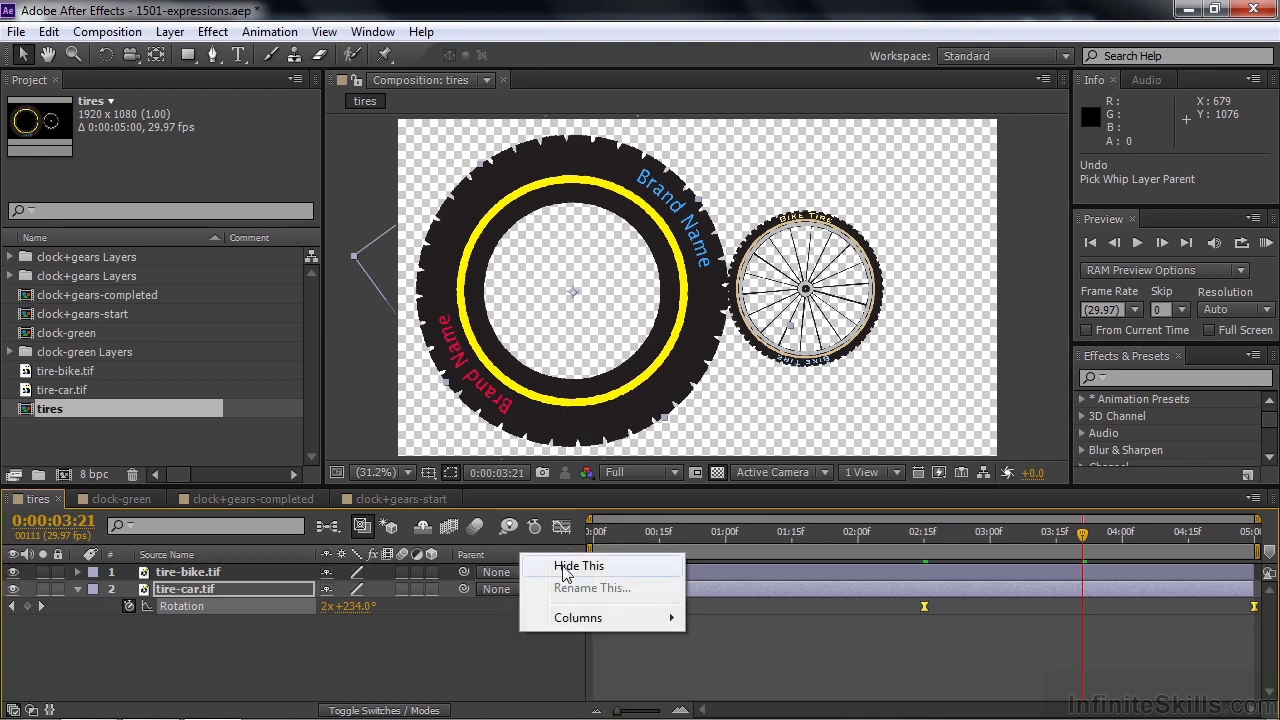
left_click(562, 566)
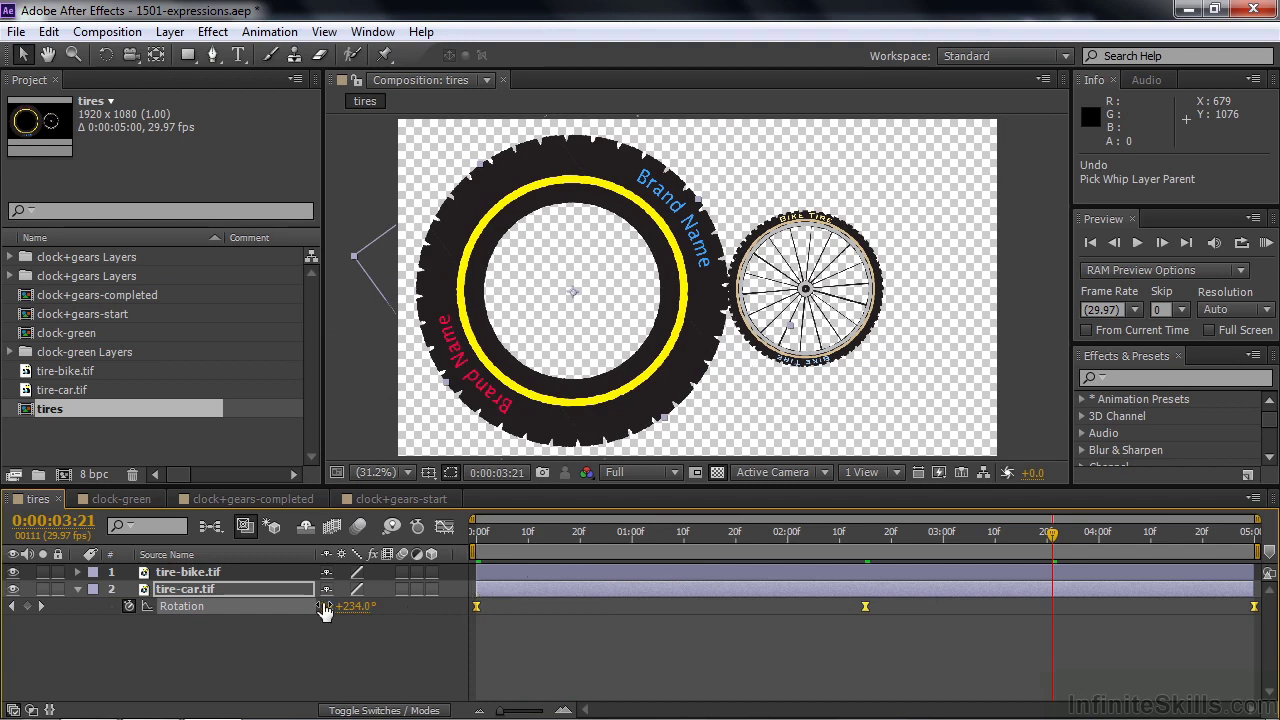
Step: Add an expression to tire-bike.tif's Rotation that links it to tire-car.tif's Rotation, and scrub the timeline to check it
left_click(184, 572)
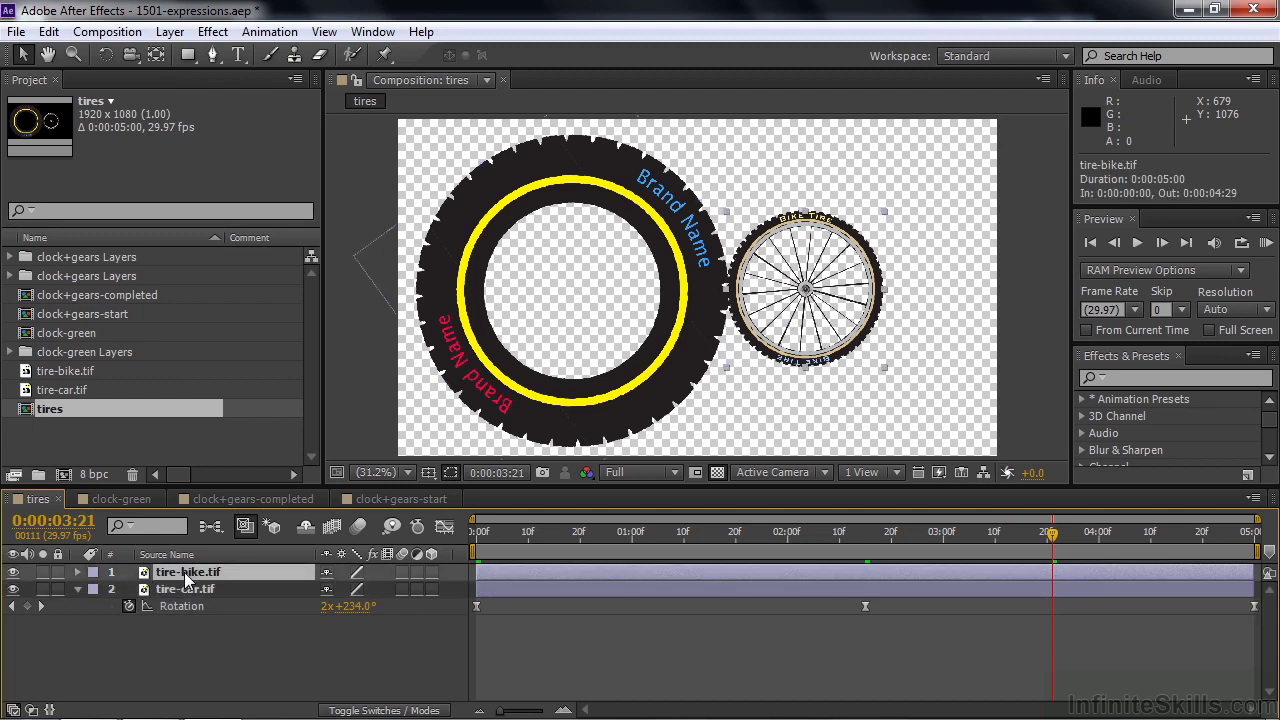
key("r")
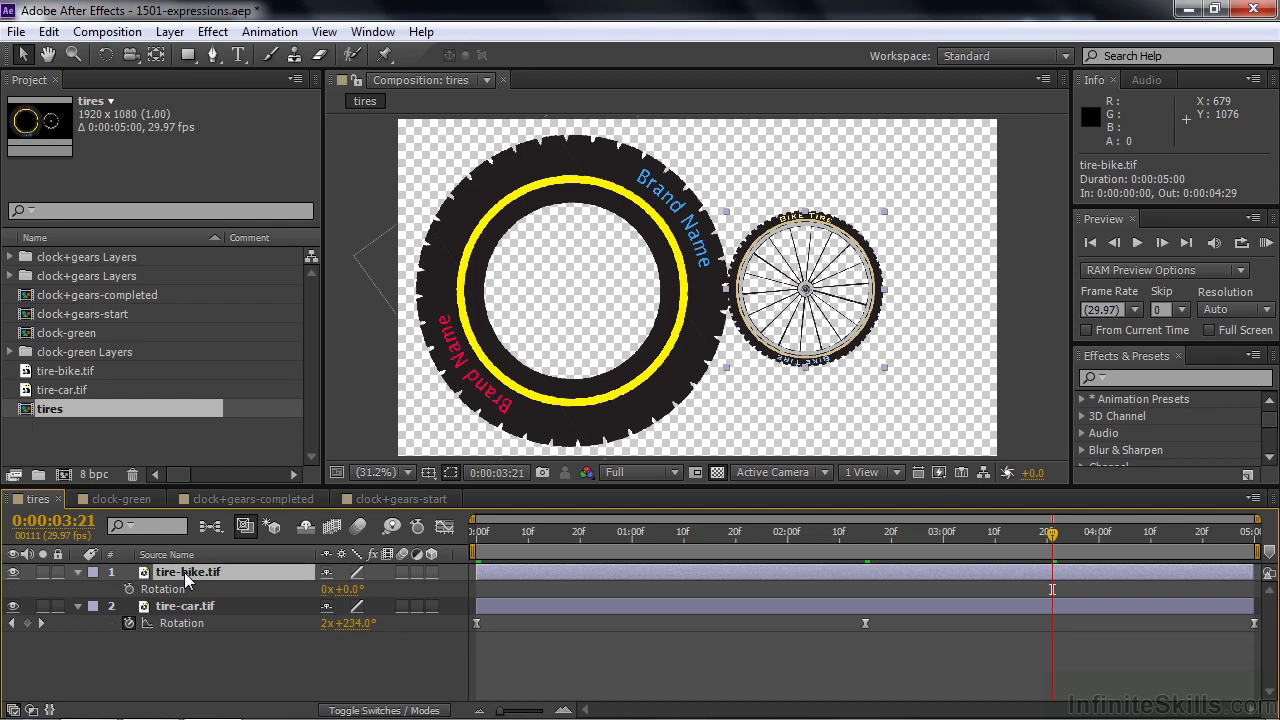
left_click(129, 588, "alt")
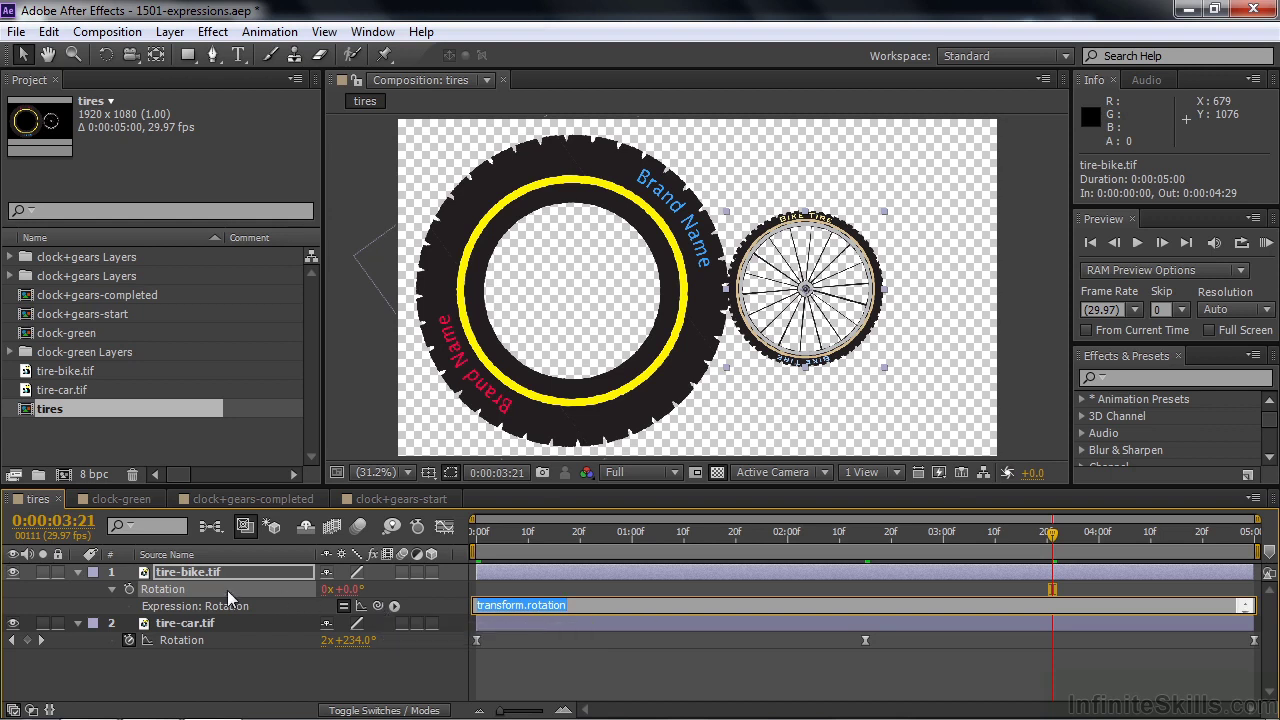
left_click_drag(377, 604, 196, 642)
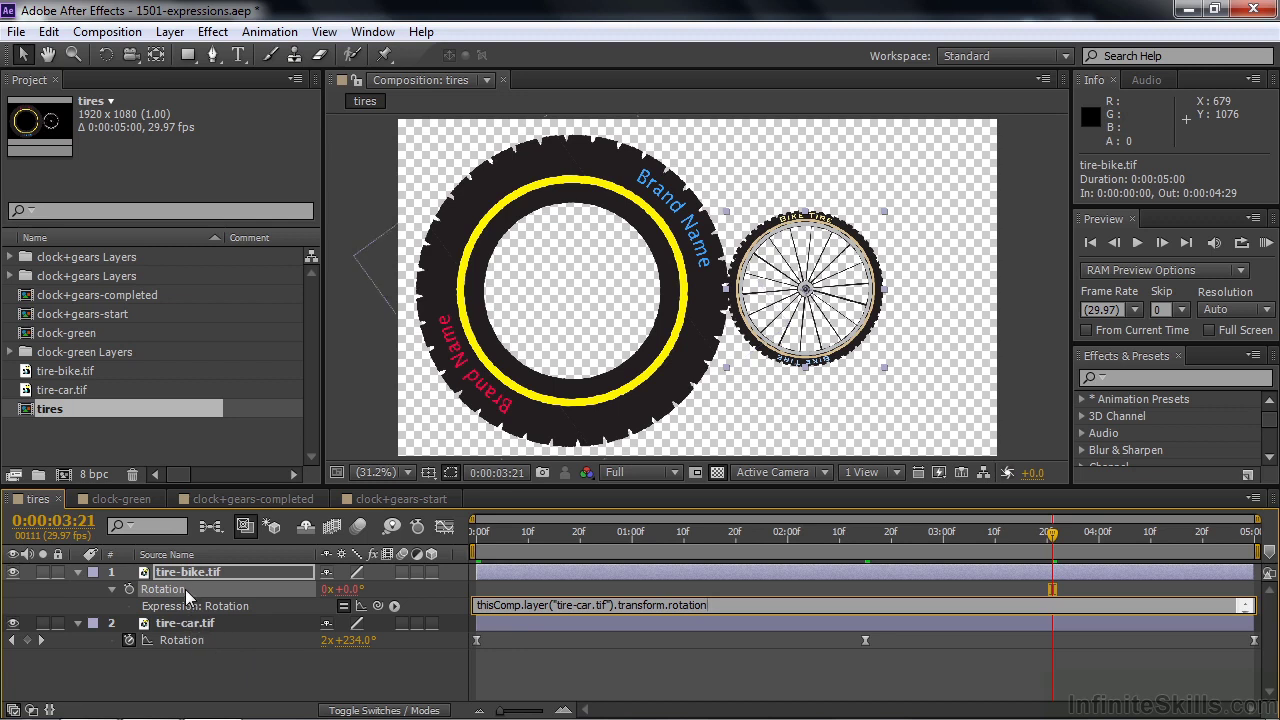
left_click_drag(492, 533, 718, 565)
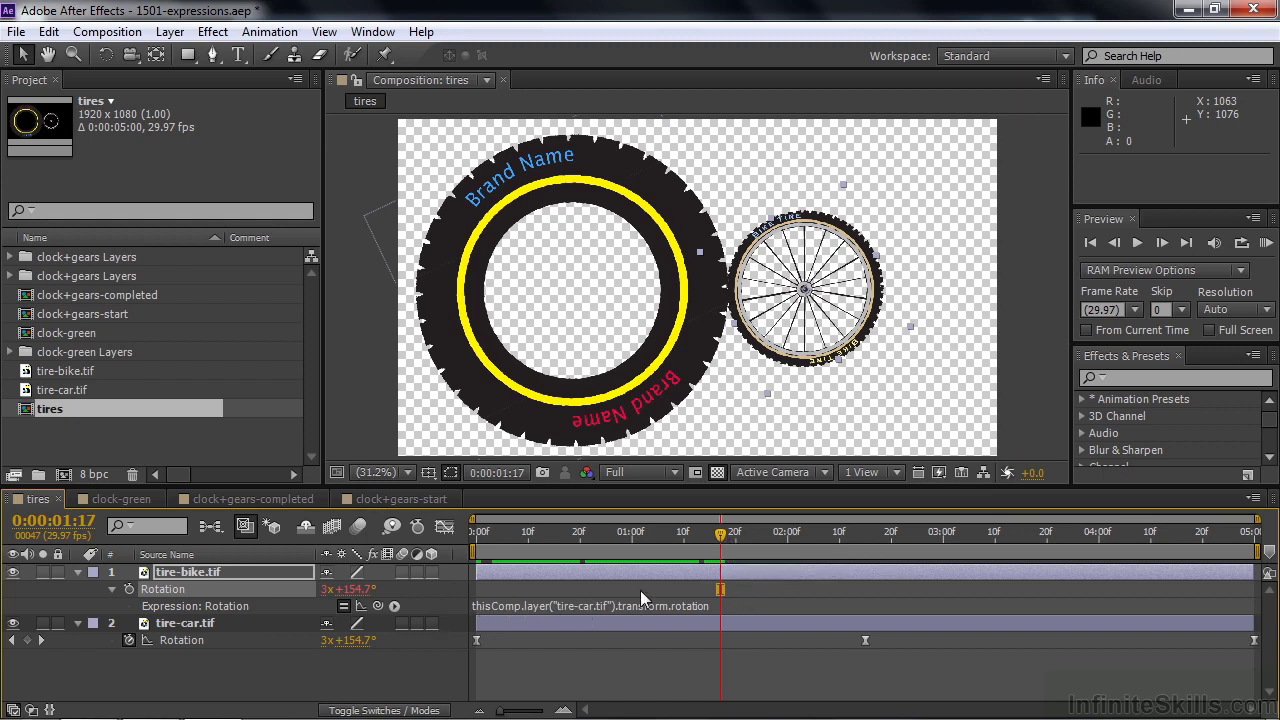
Step: Append *-1 to tire-bike.tif's Rotation expression so it spins opposite to the car tire, and scrub to check the motion
left_click(677, 607)
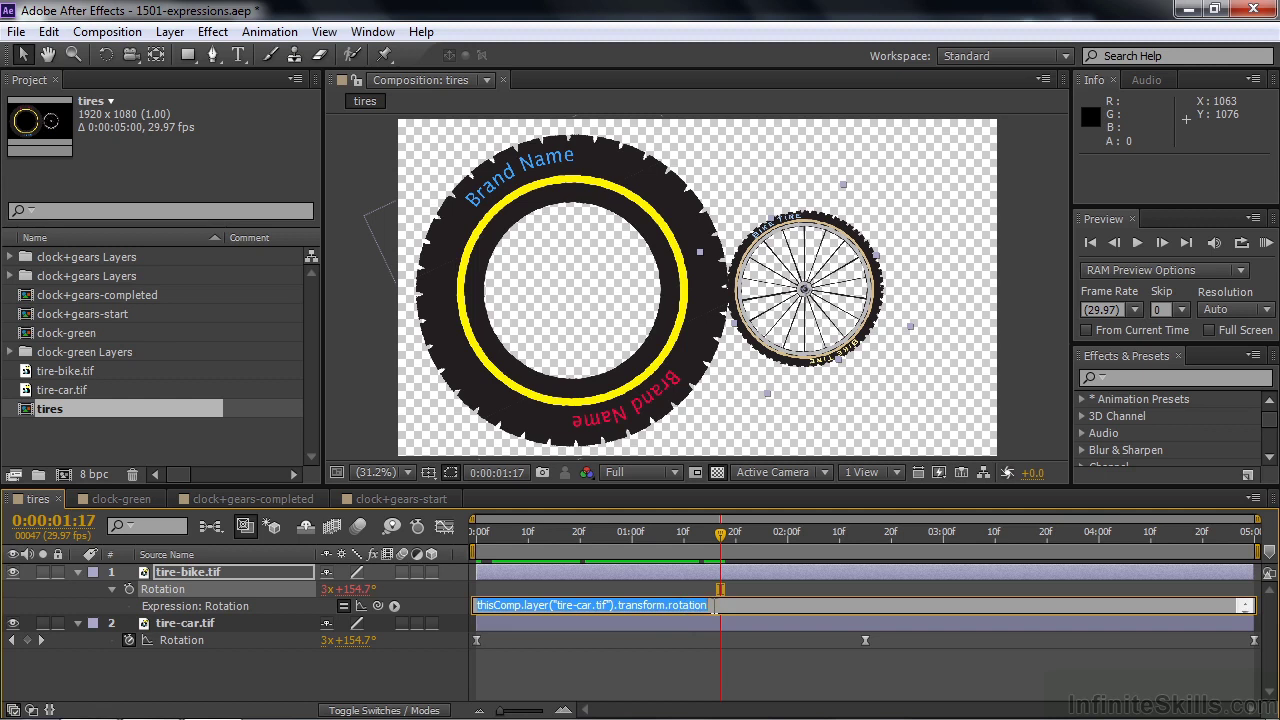
left_click(714, 605)
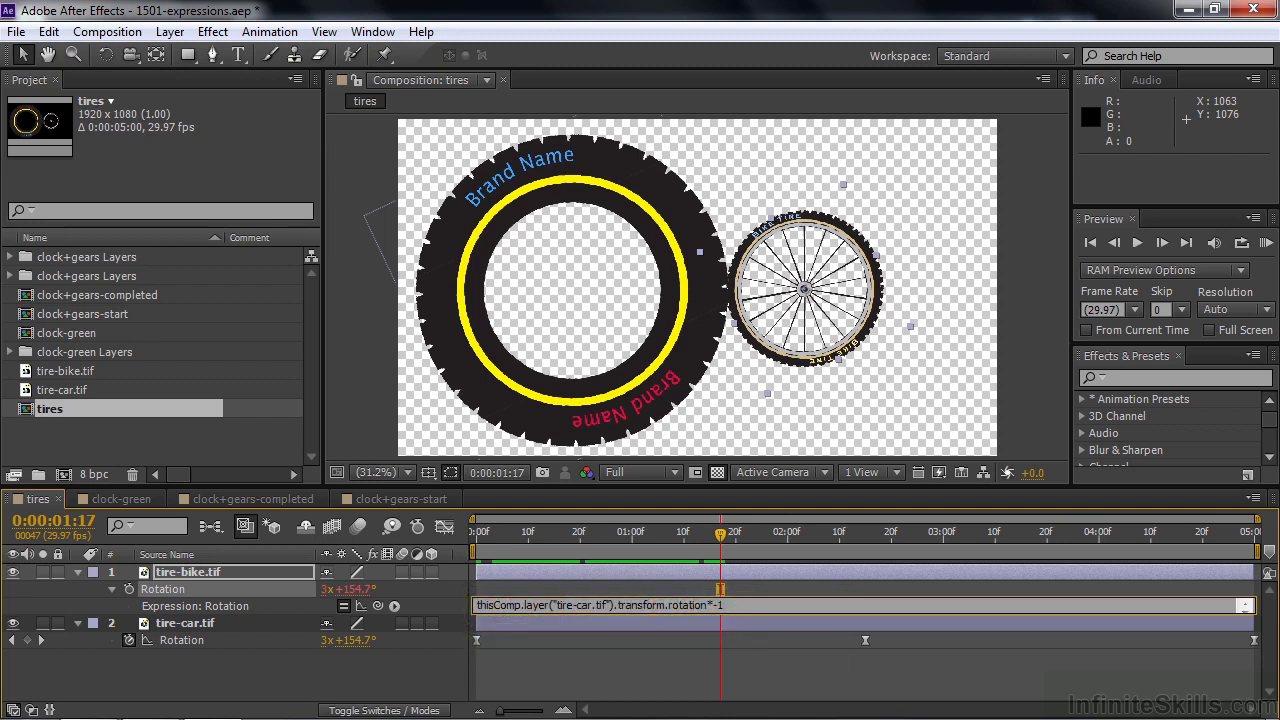
left_click(428, 660)
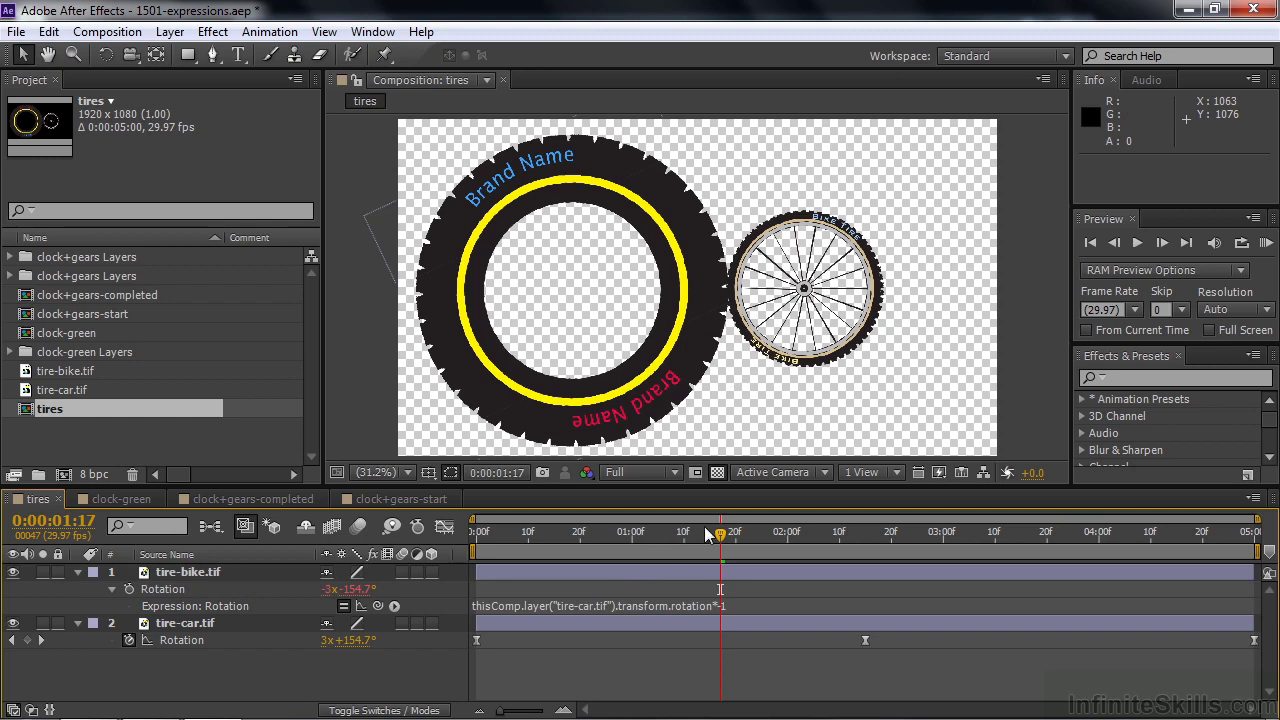
left_click_drag(722, 534, 658, 544)
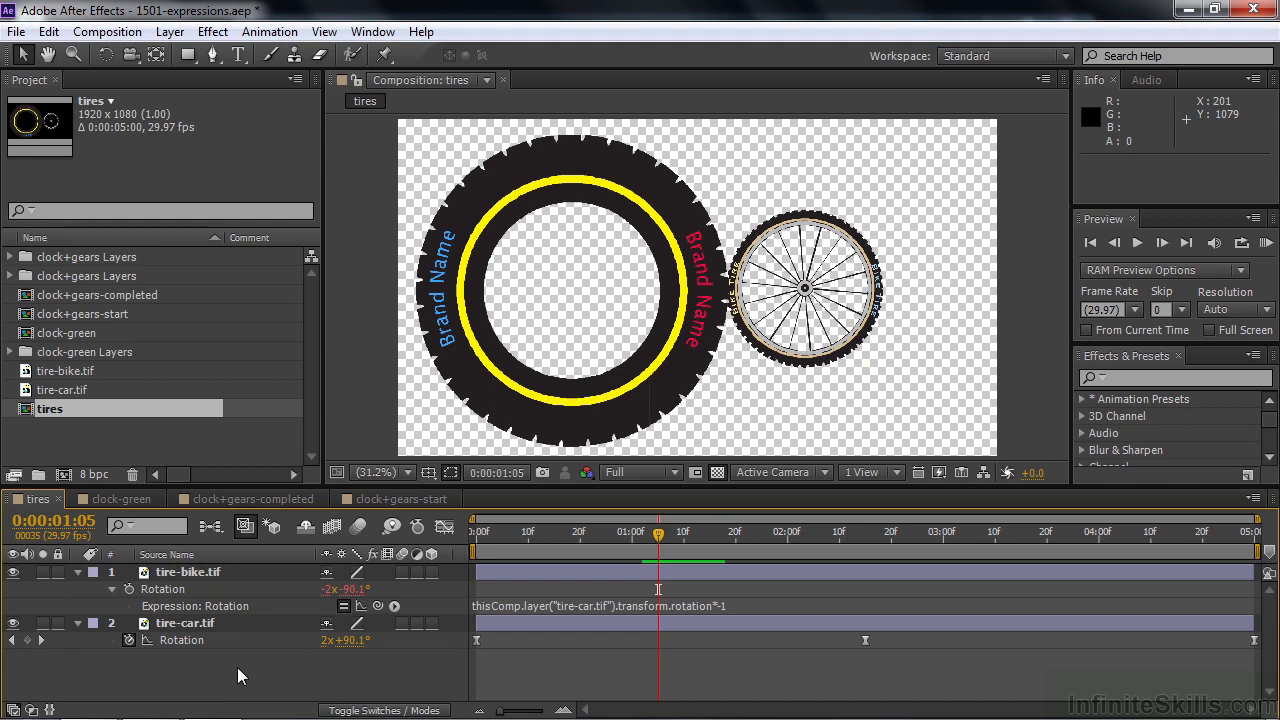
Step: Reveal Scale on both tire layers and check tire-car.tif's size in pixels without changing it
left_click_drag(237, 667, 178, 568)
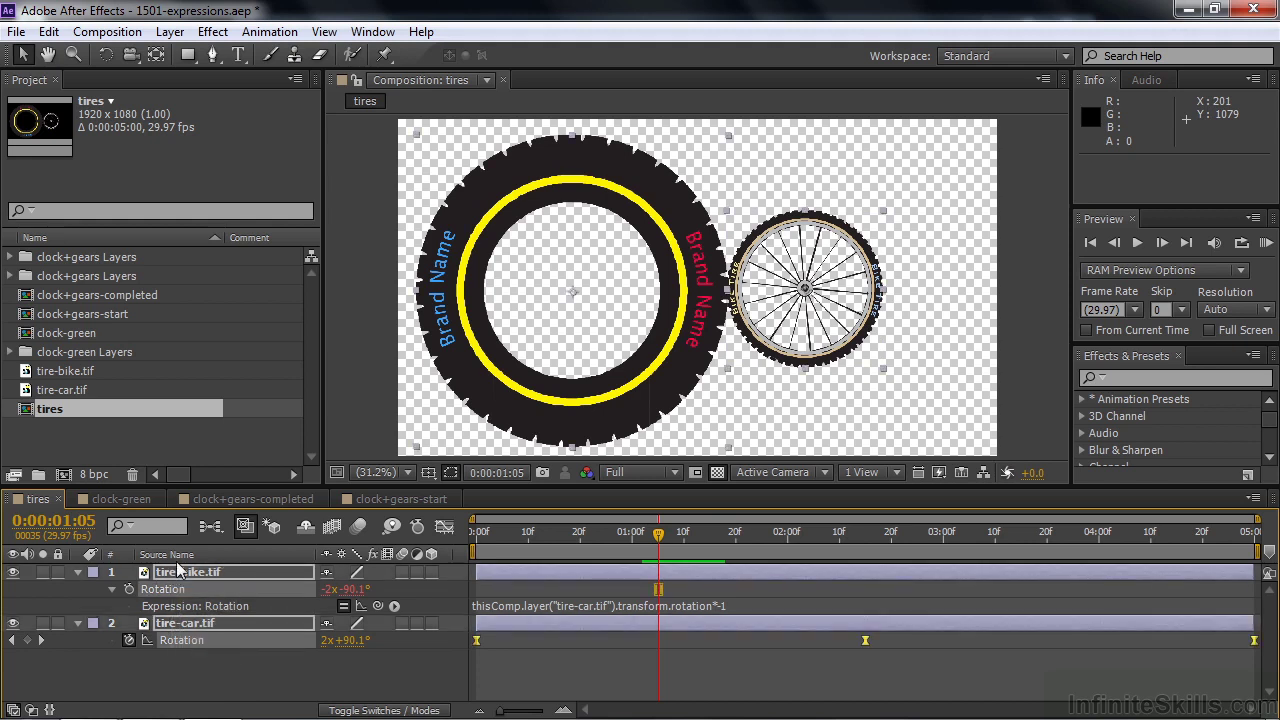
key("shift+s")
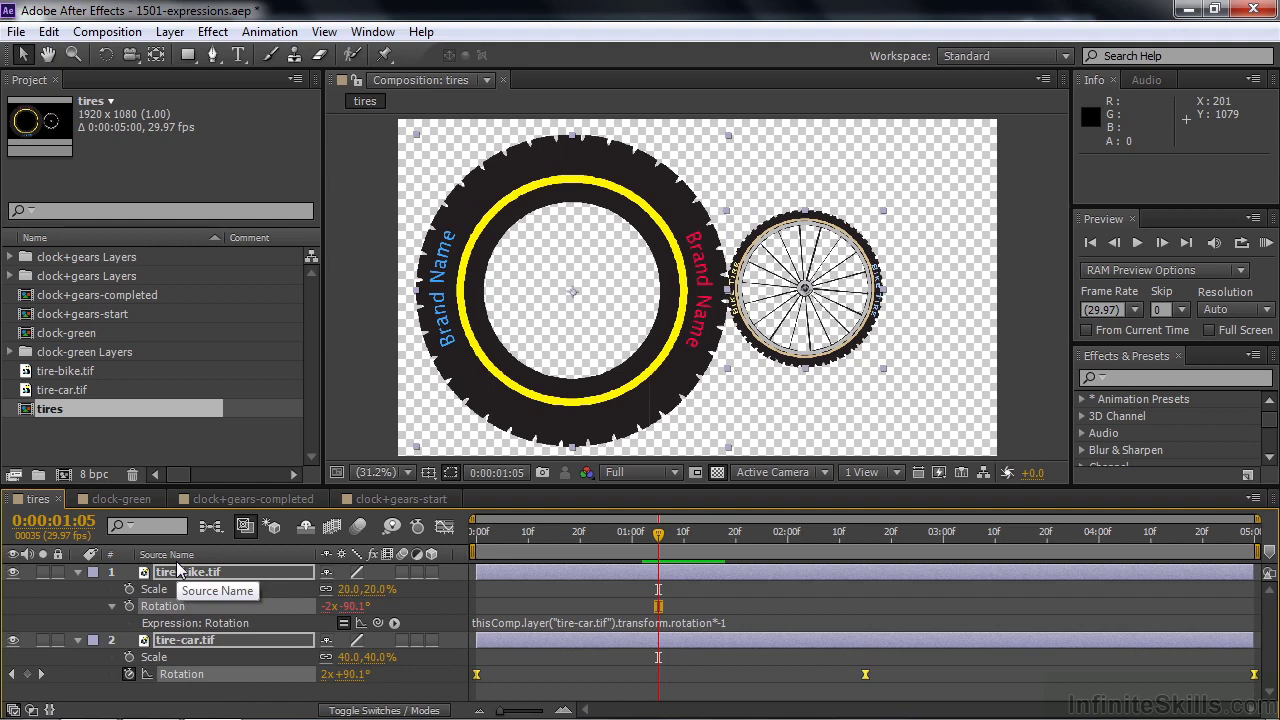
right_click(353, 663)
left_click(401, 664)
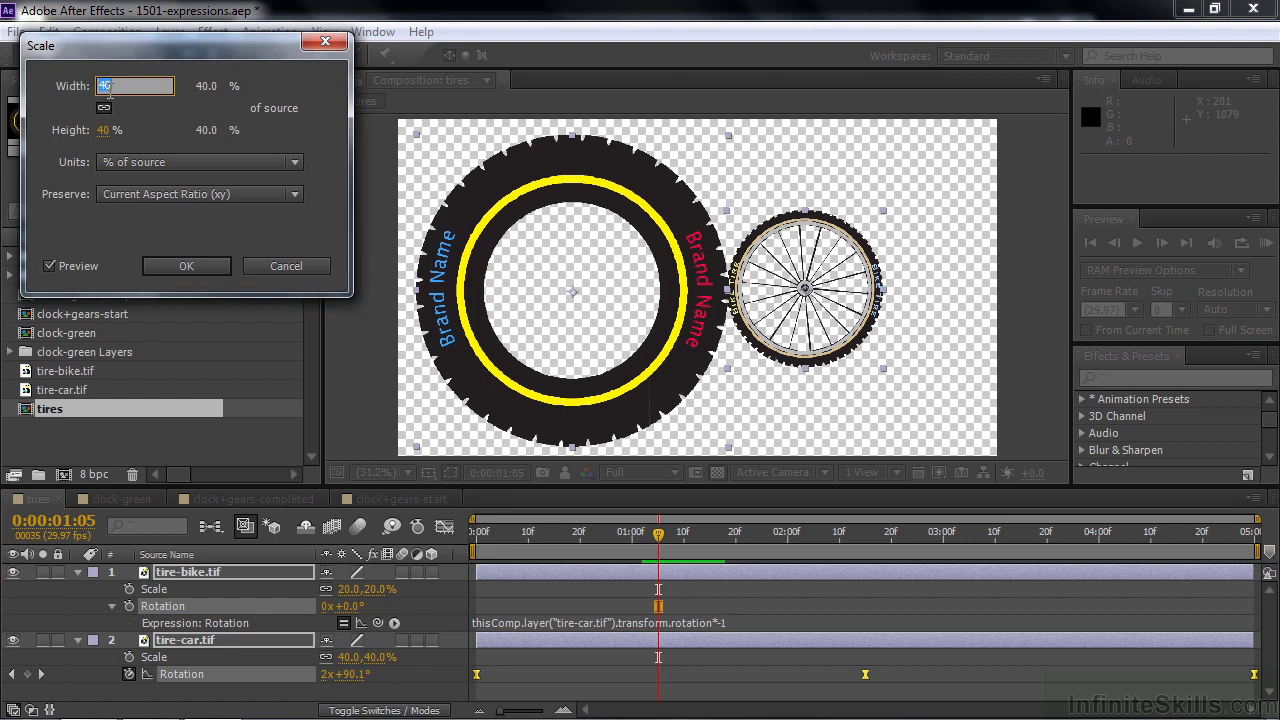
left_click(292, 162)
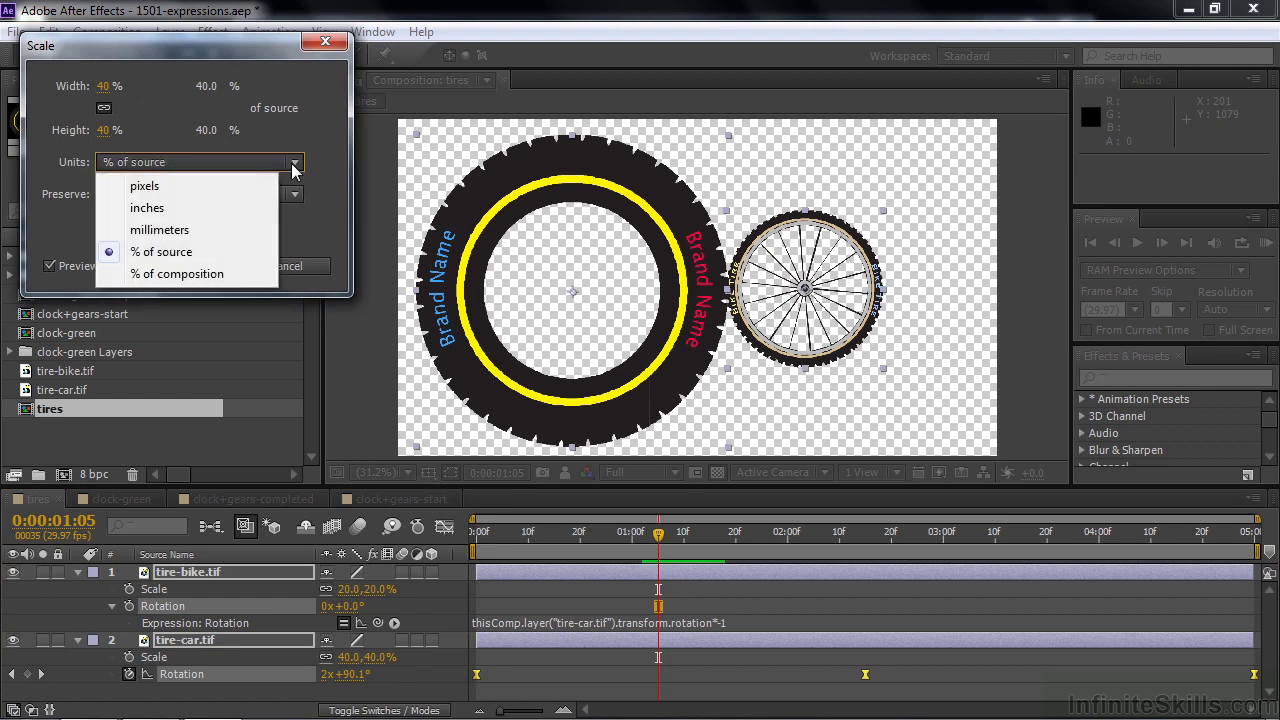
left_click(153, 186)
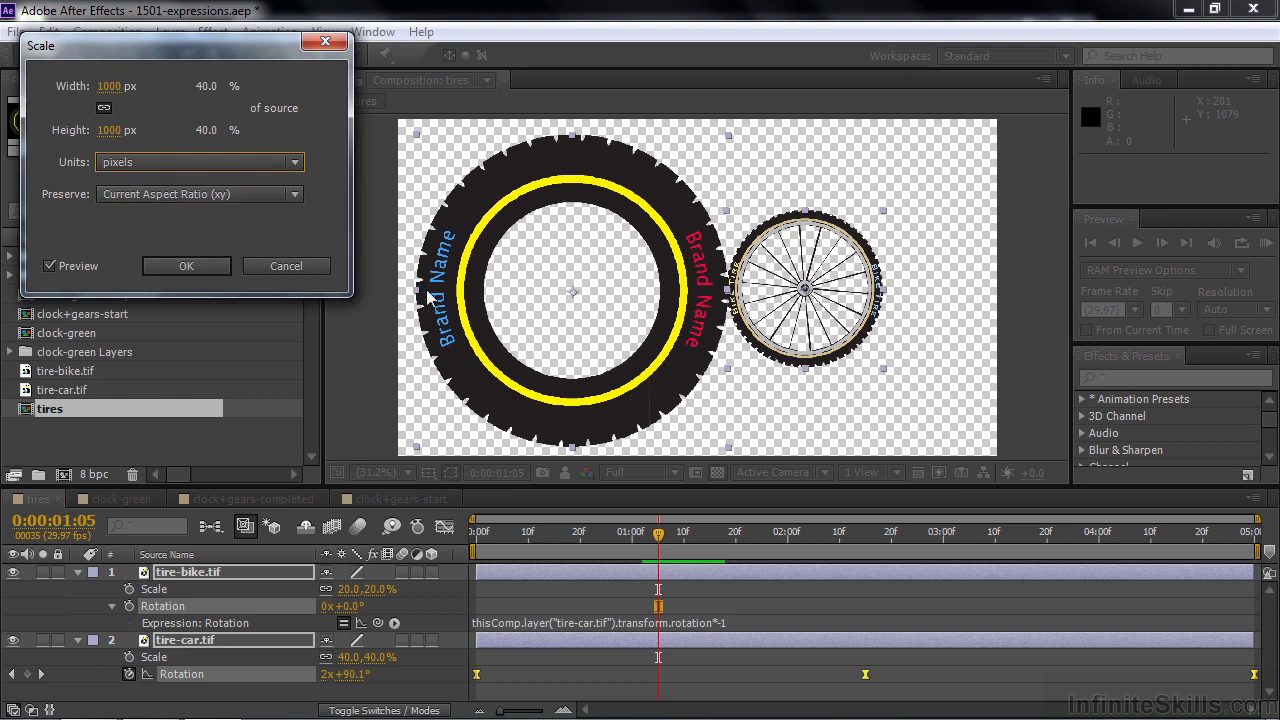
left_click(287, 266)
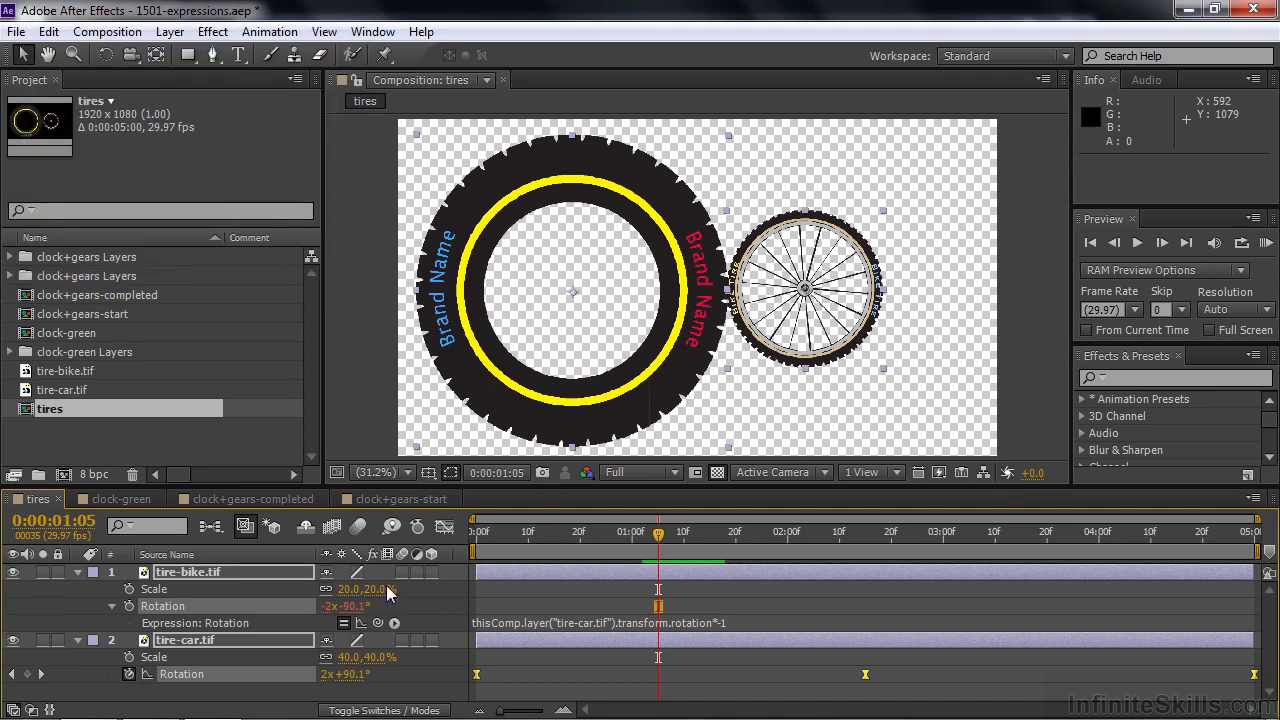
Step: Check tire-bike.tif's scaled size in pixels without changing its Scale
right_click(345, 590)
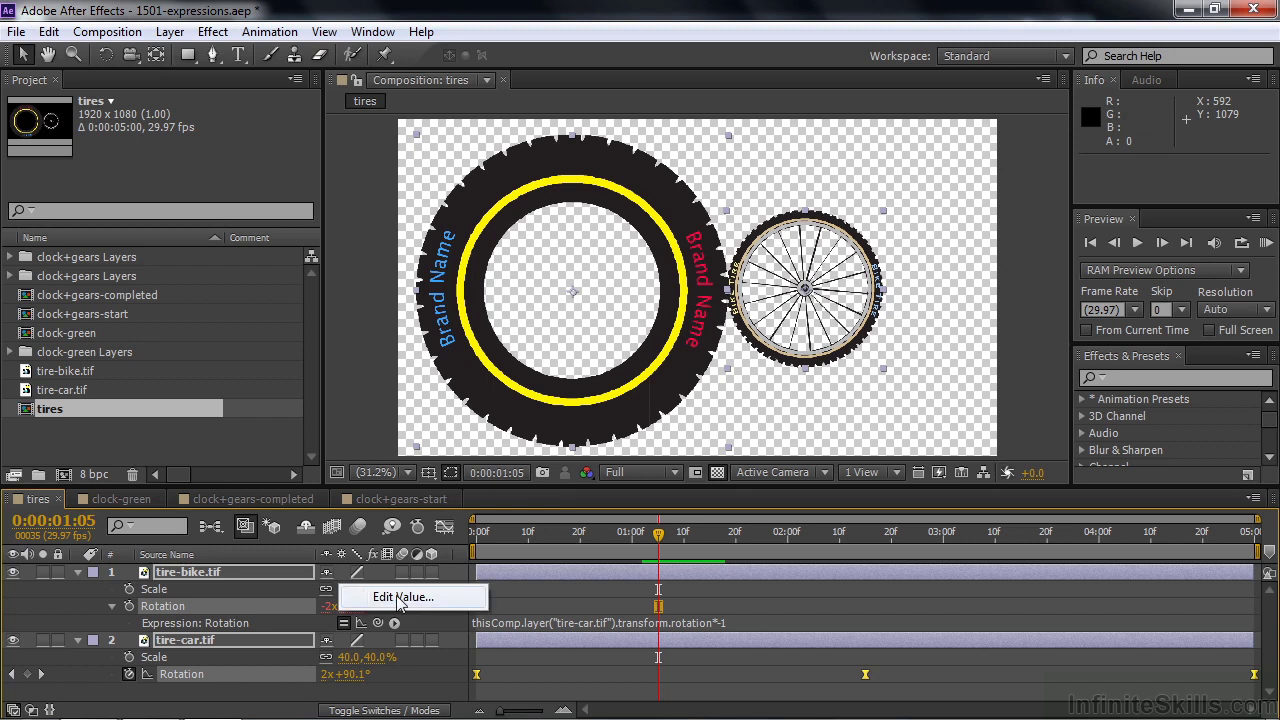
left_click(397, 596)
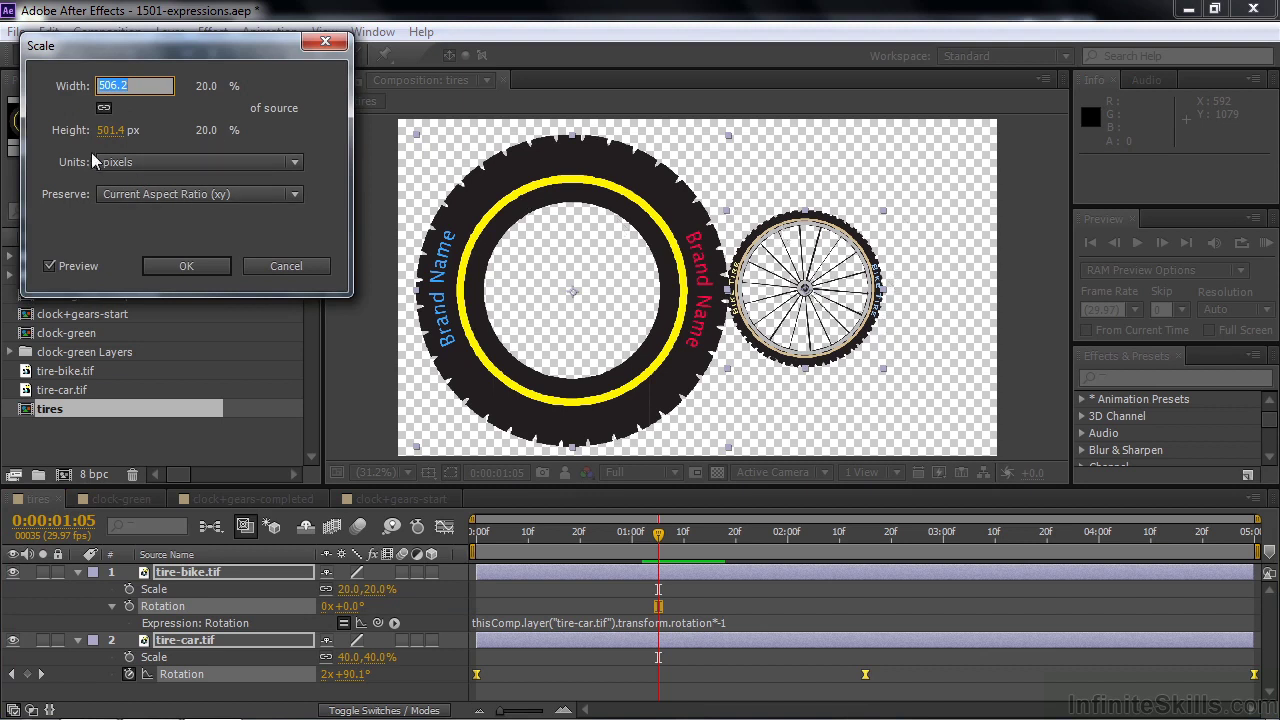
left_click(286, 266)
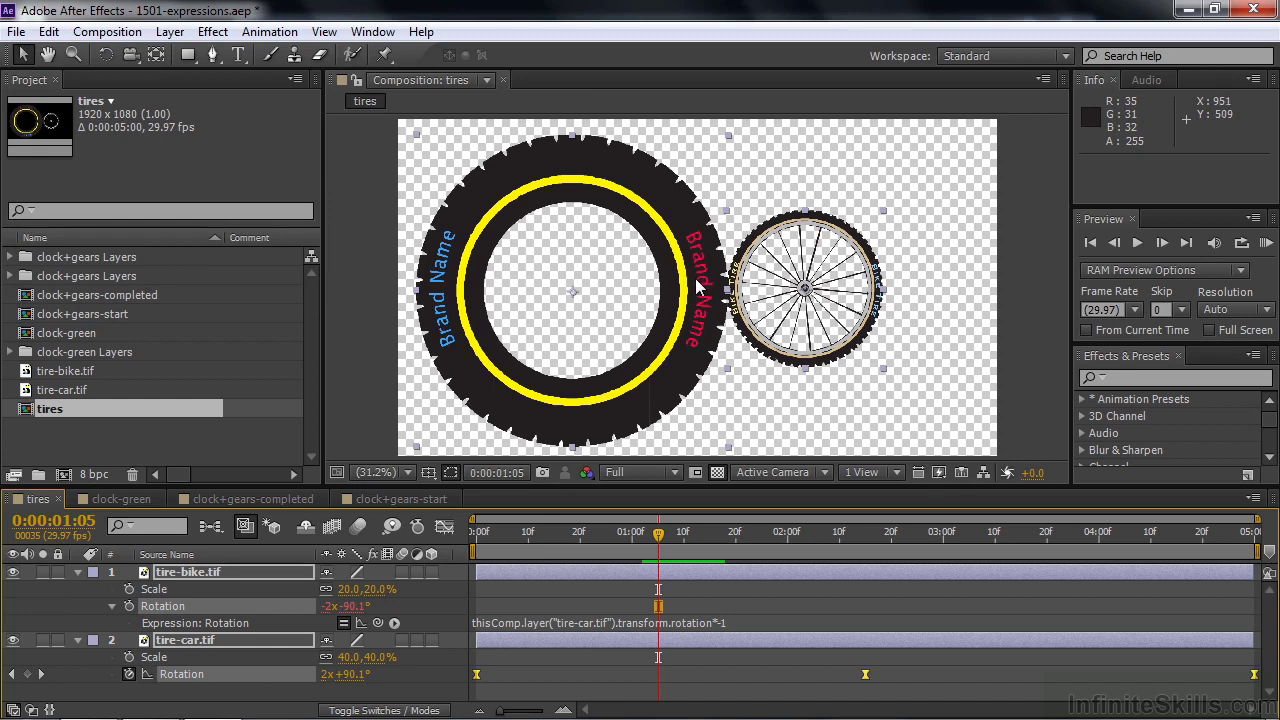
Step: Change the multiplier in tire-bike.tif's Rotation expression to *-2 and preview the animation from the start
left_click(731, 623)
left_click(731, 622)
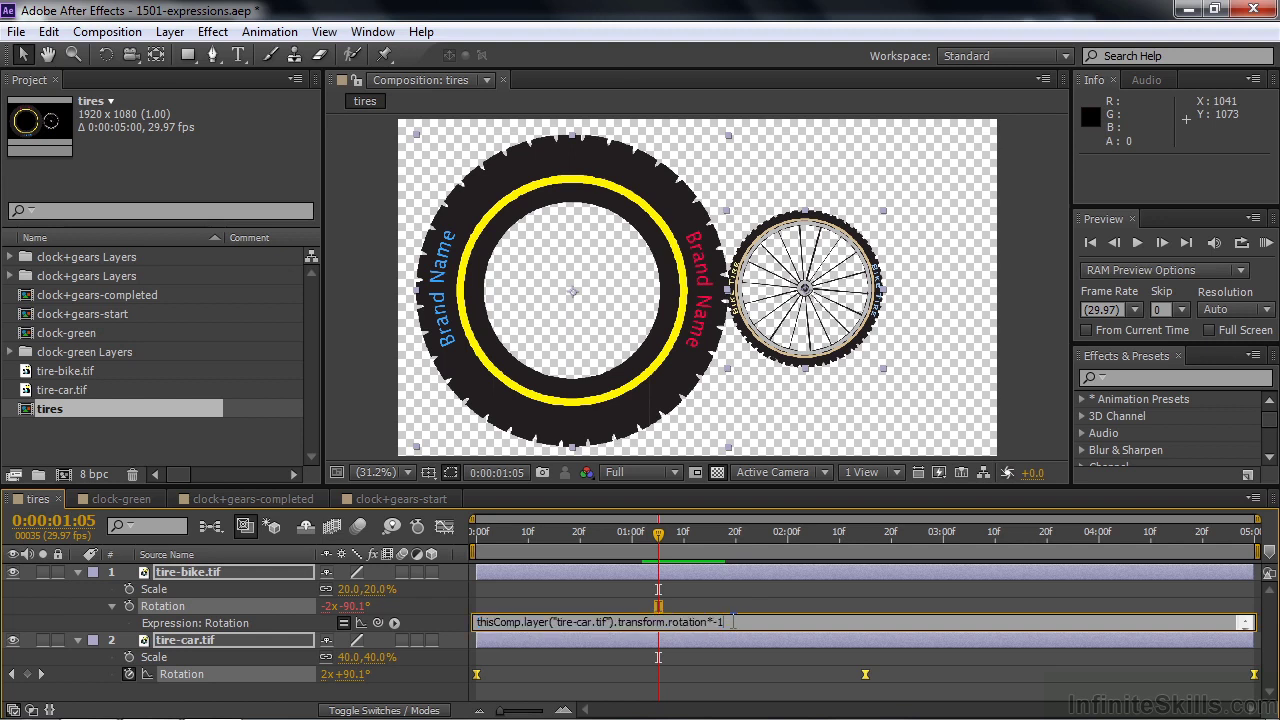
key("BackSpace")
type("2")
key("KP_Enter")
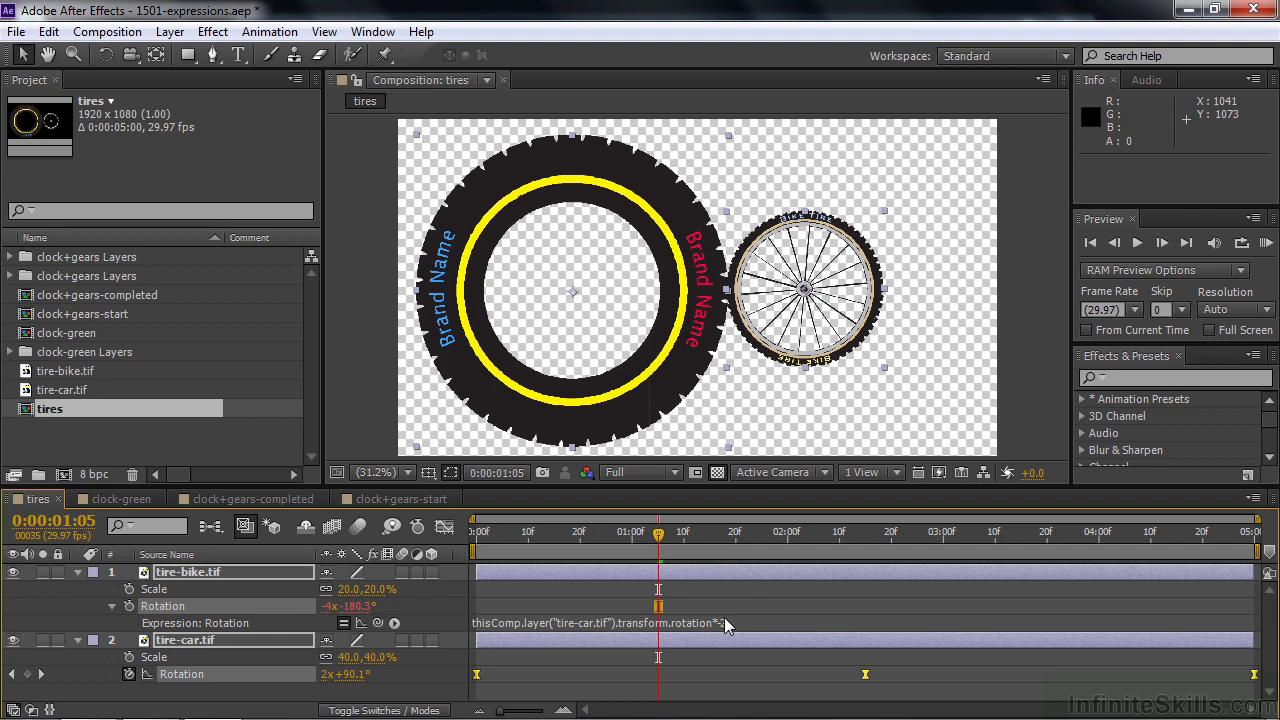
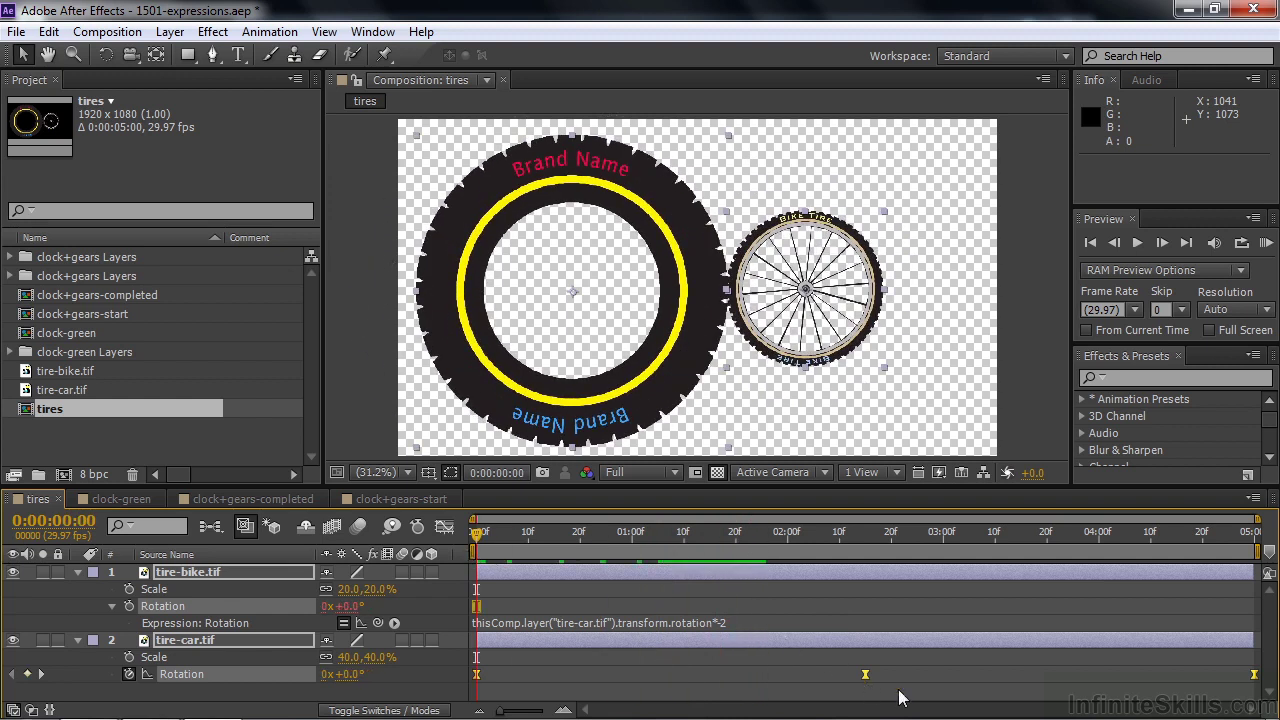
key("space")
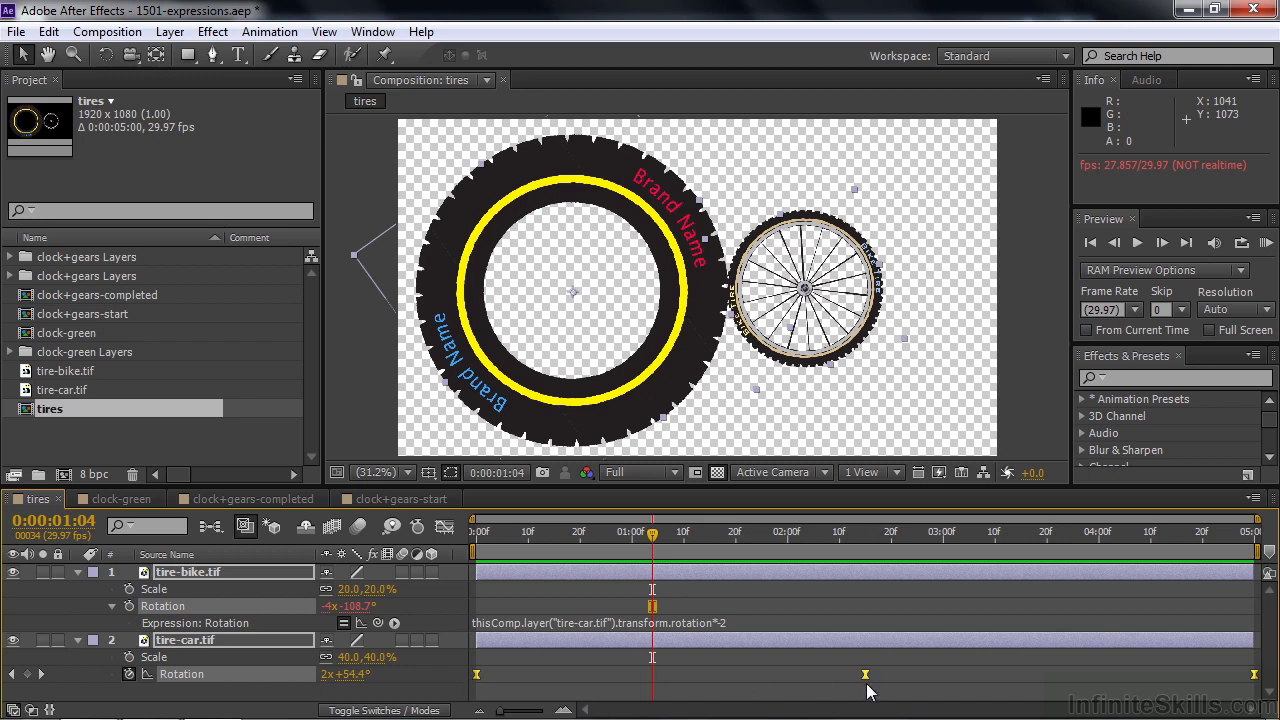
Step: Set tire-car.tif's middle Rotation keyframe at 0:00:02:15 to 2 revolutions and preview the composition from the start
left_click(42, 676)
left_click(645, 684)
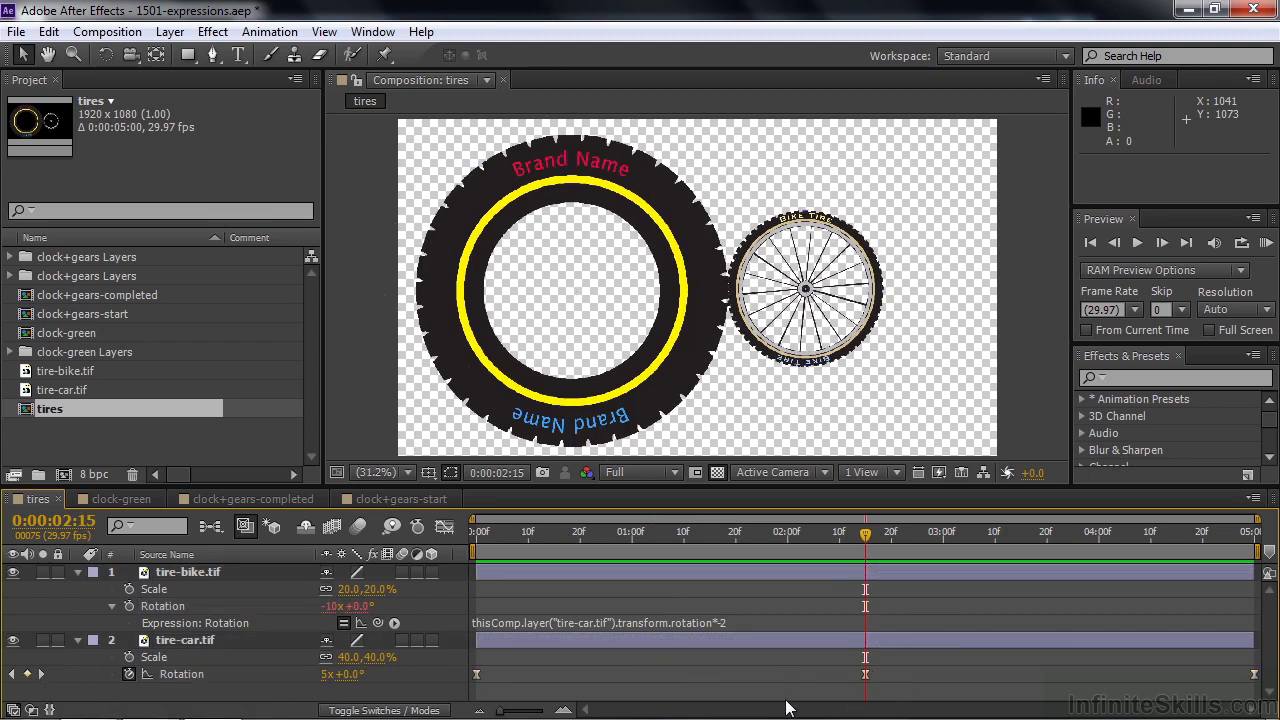
left_click(323, 674)
type("2")
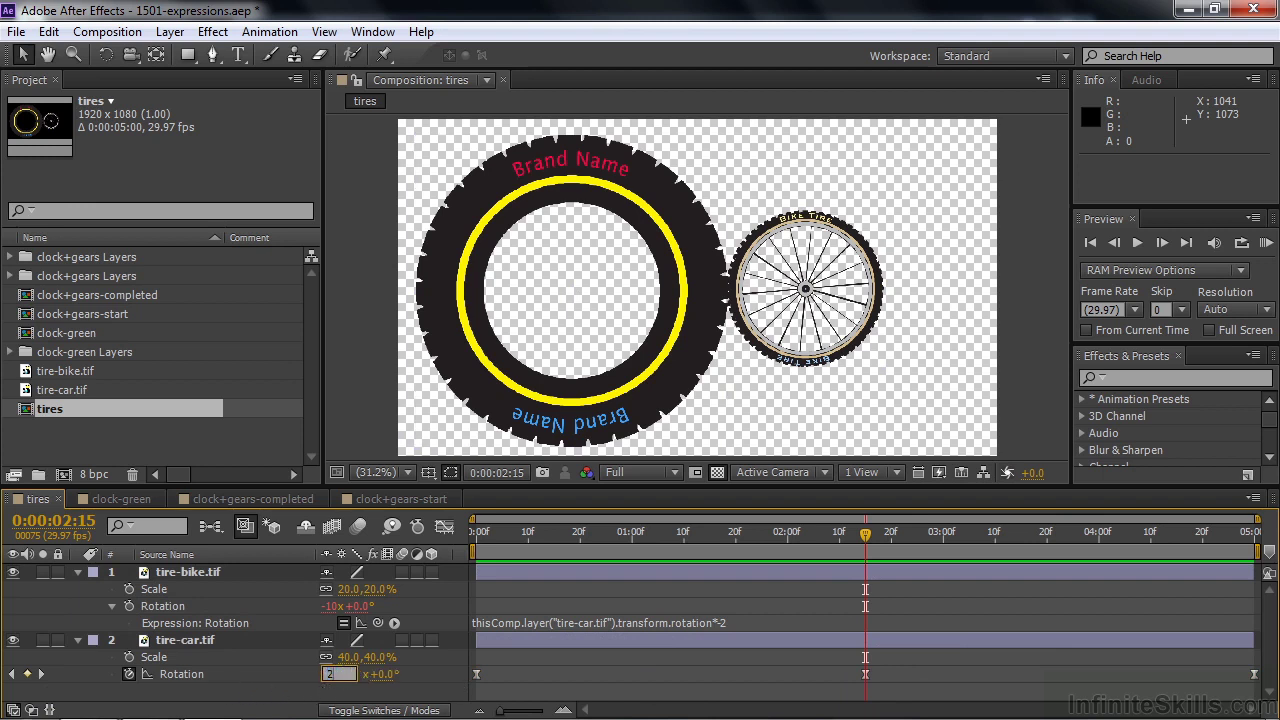
key("Tab")
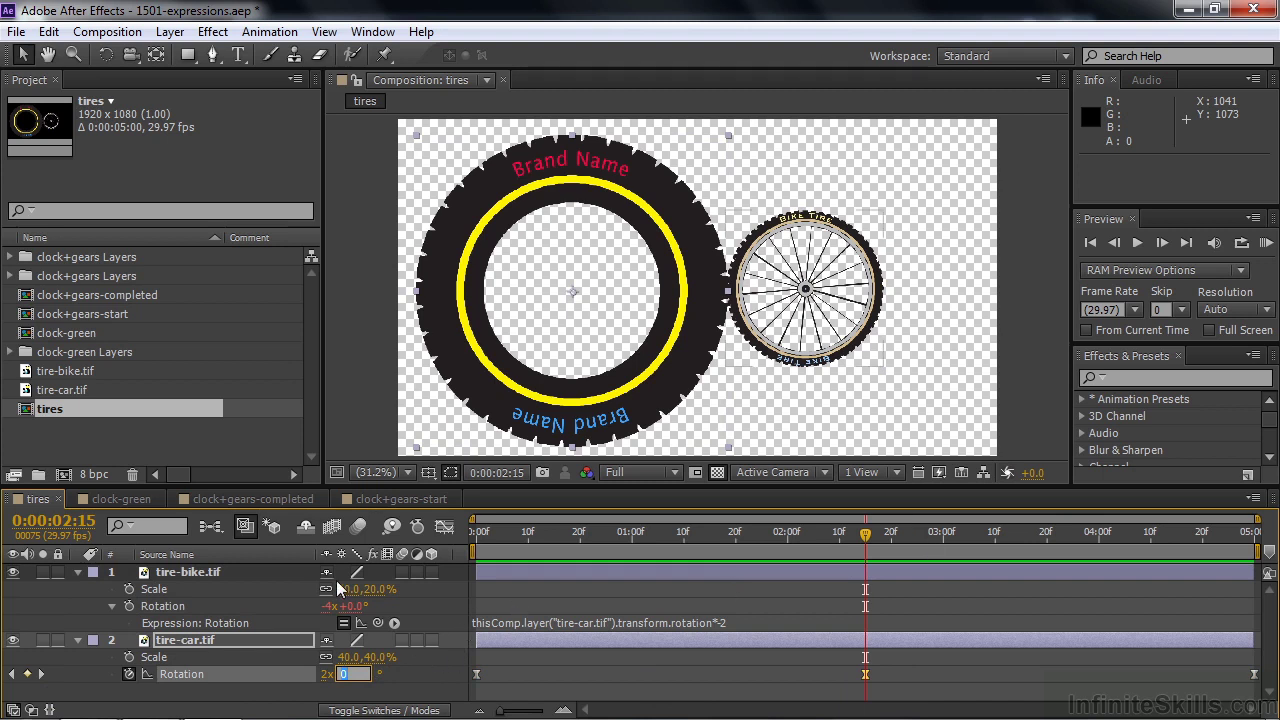
left_click_drag(866, 533, 455, 570)
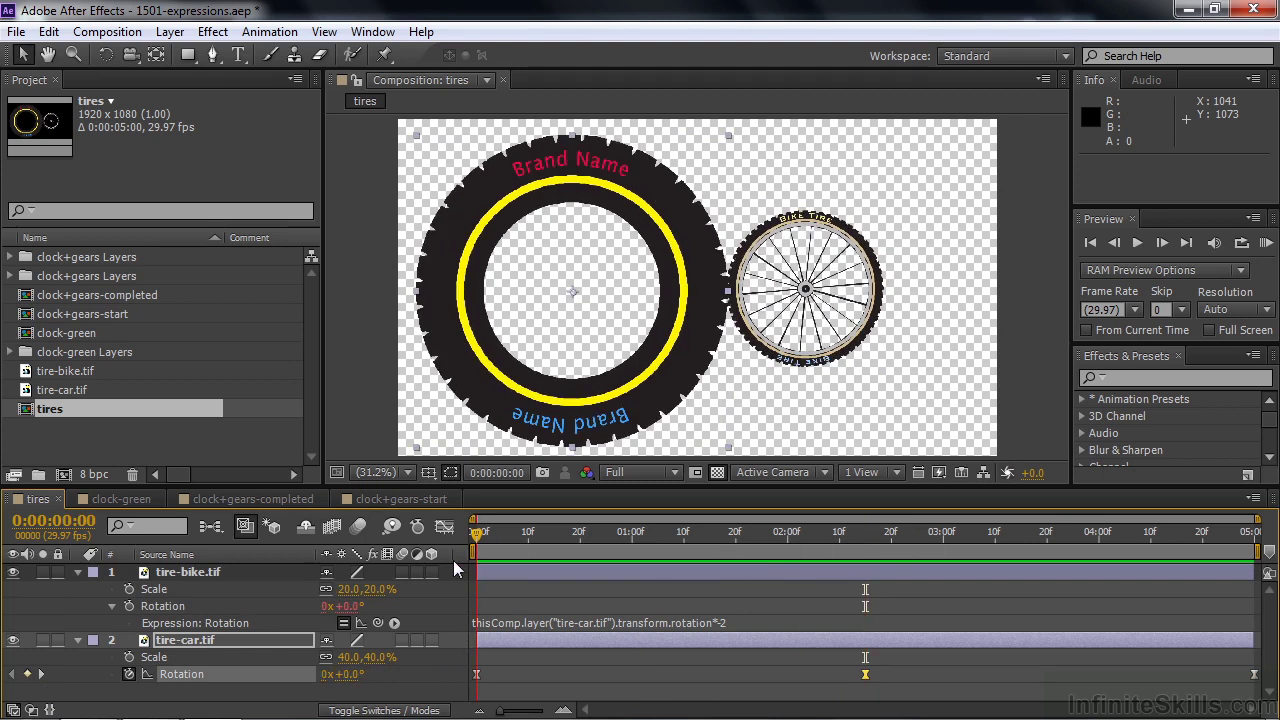
key("space")
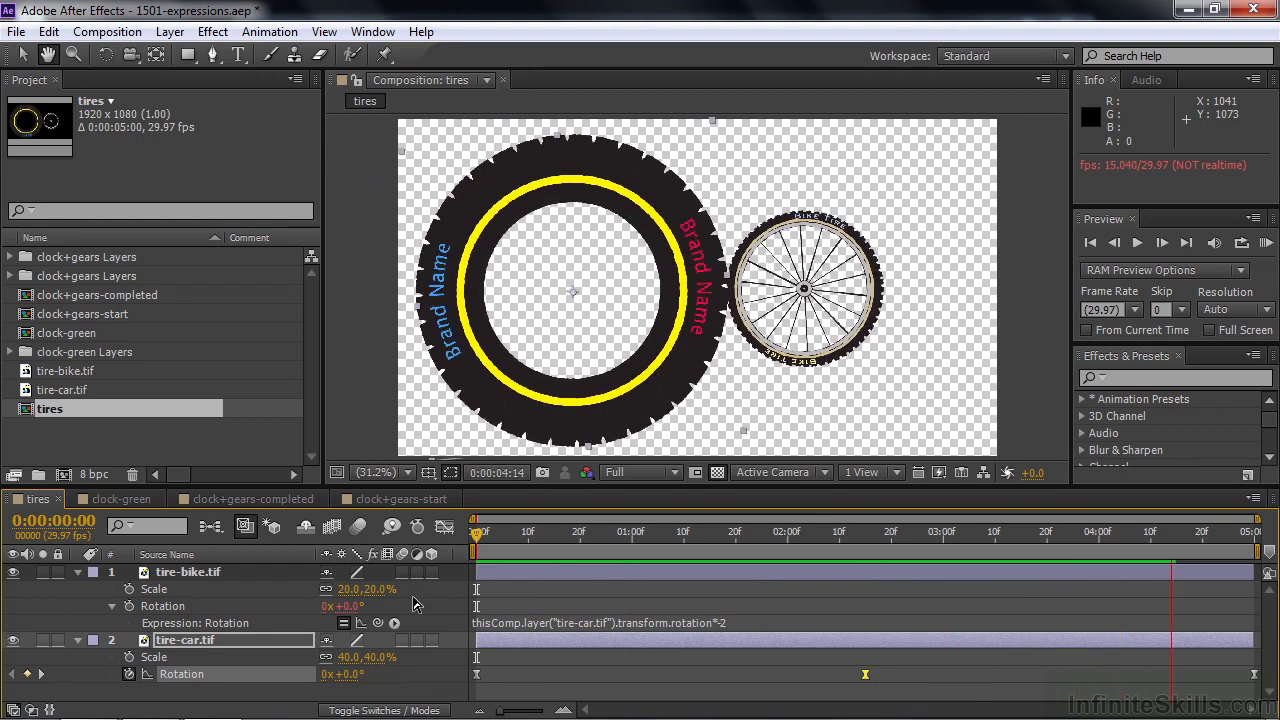
key("space")
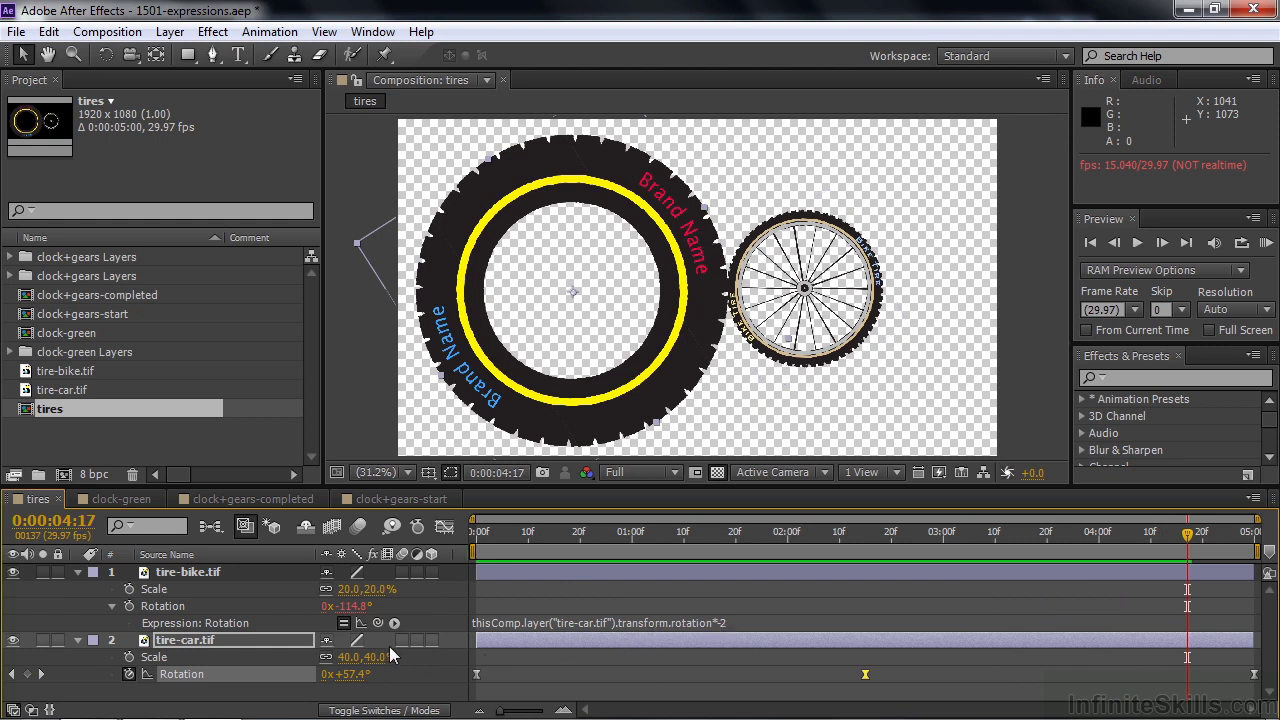
Step: Open the clock-green composition and set a Rotation keyframe on the minute hand layer at 0:00:00:00
left_click(98, 497)
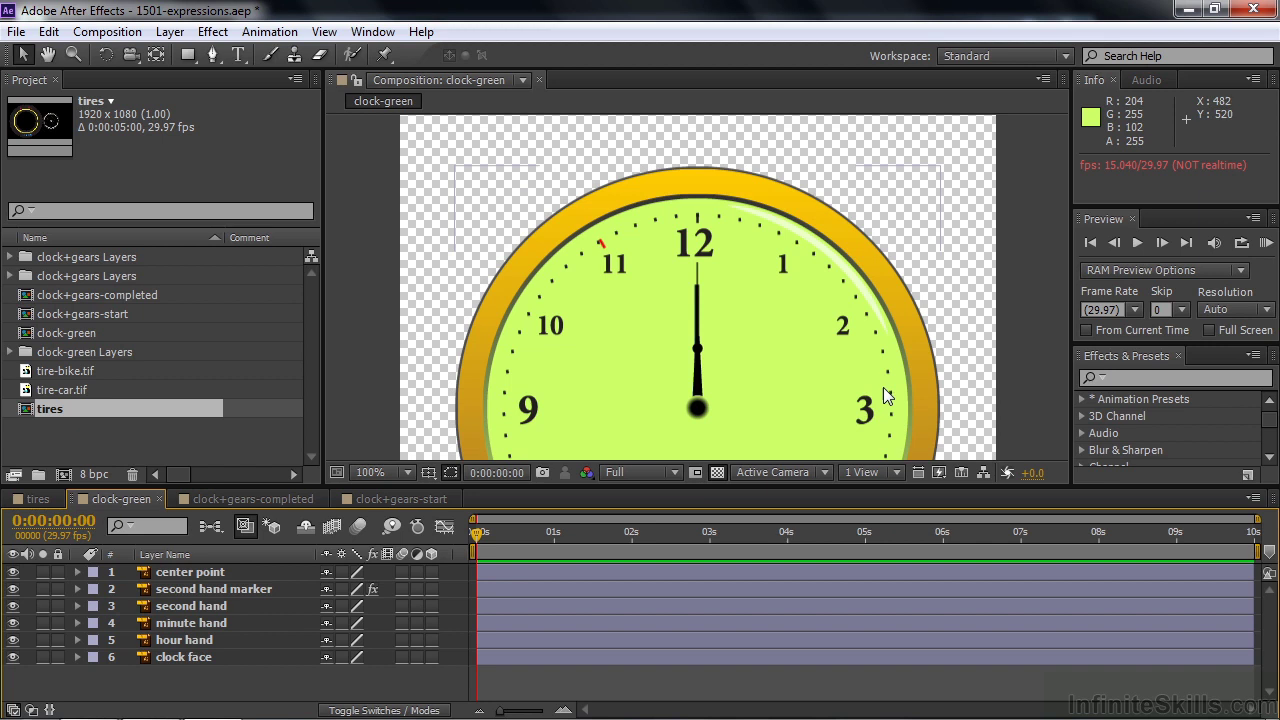
left_click_drag(905, 360, 906, 252)
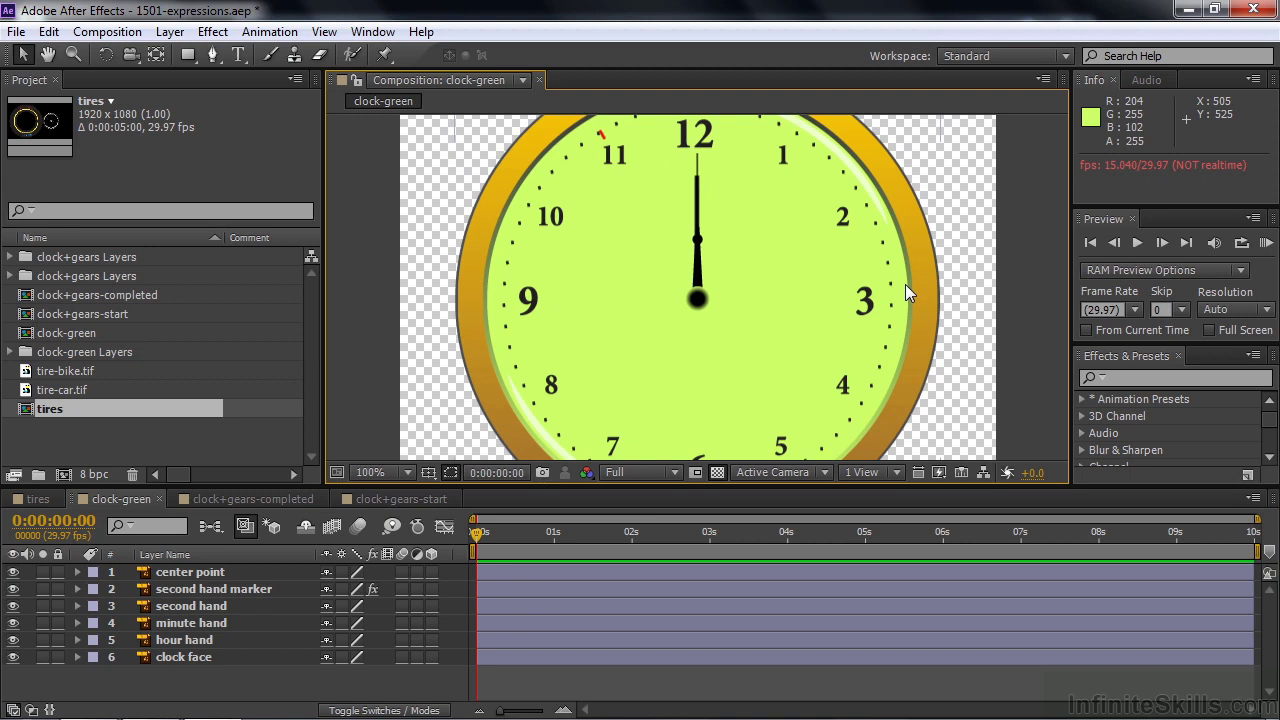
left_click(161, 622)
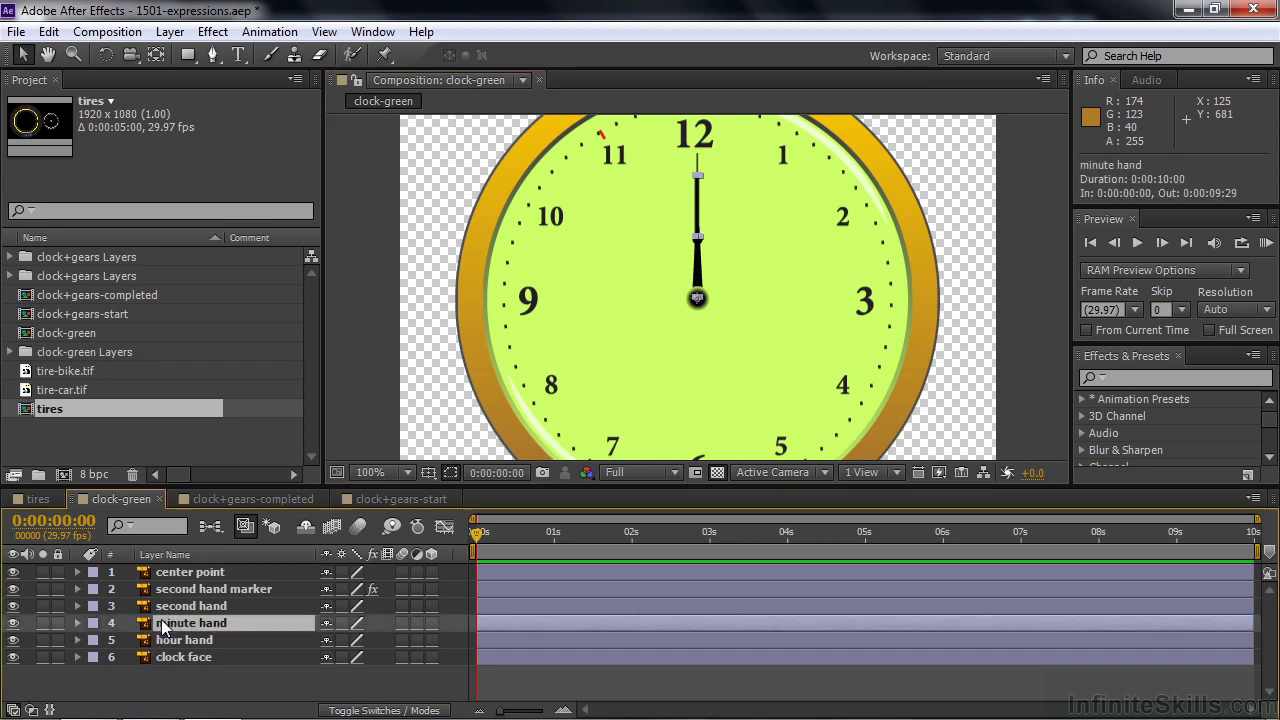
key("r")
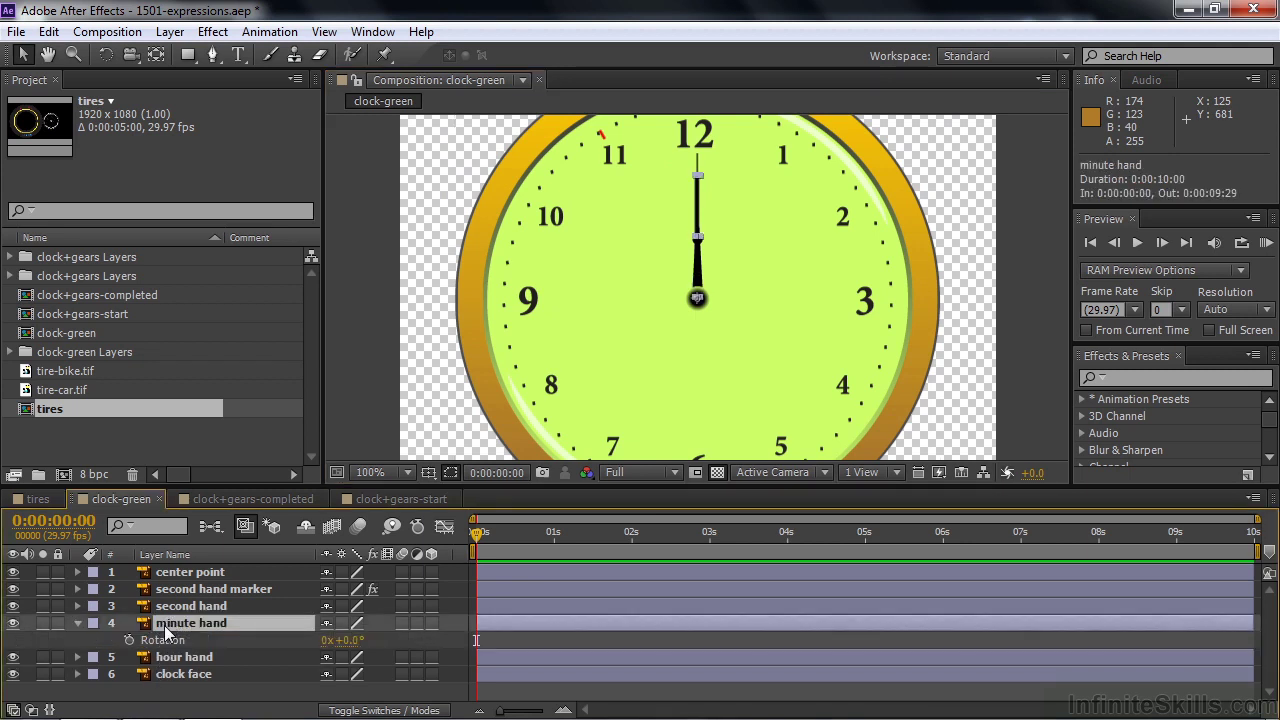
left_click(129, 640)
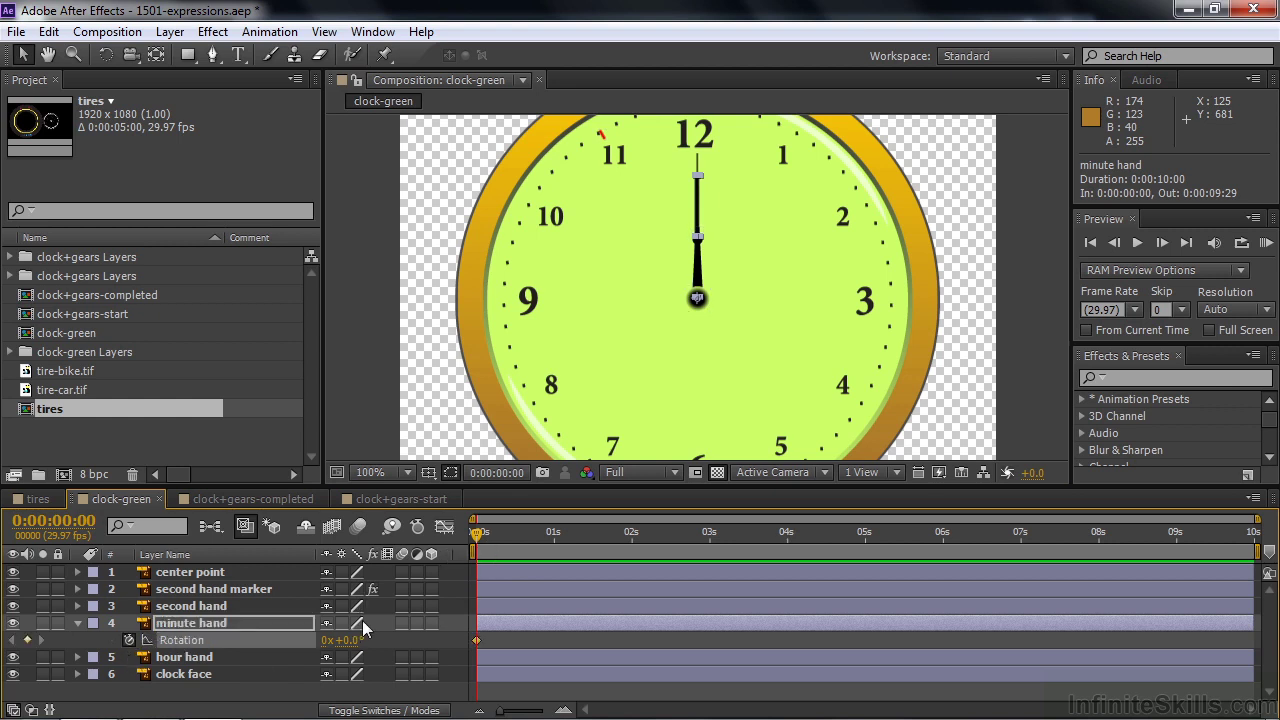
Step: Set the minute hand's Rotation to 12 revolutions at 0:00:10:00 and scrub the start of the timeline to check it
key("End")
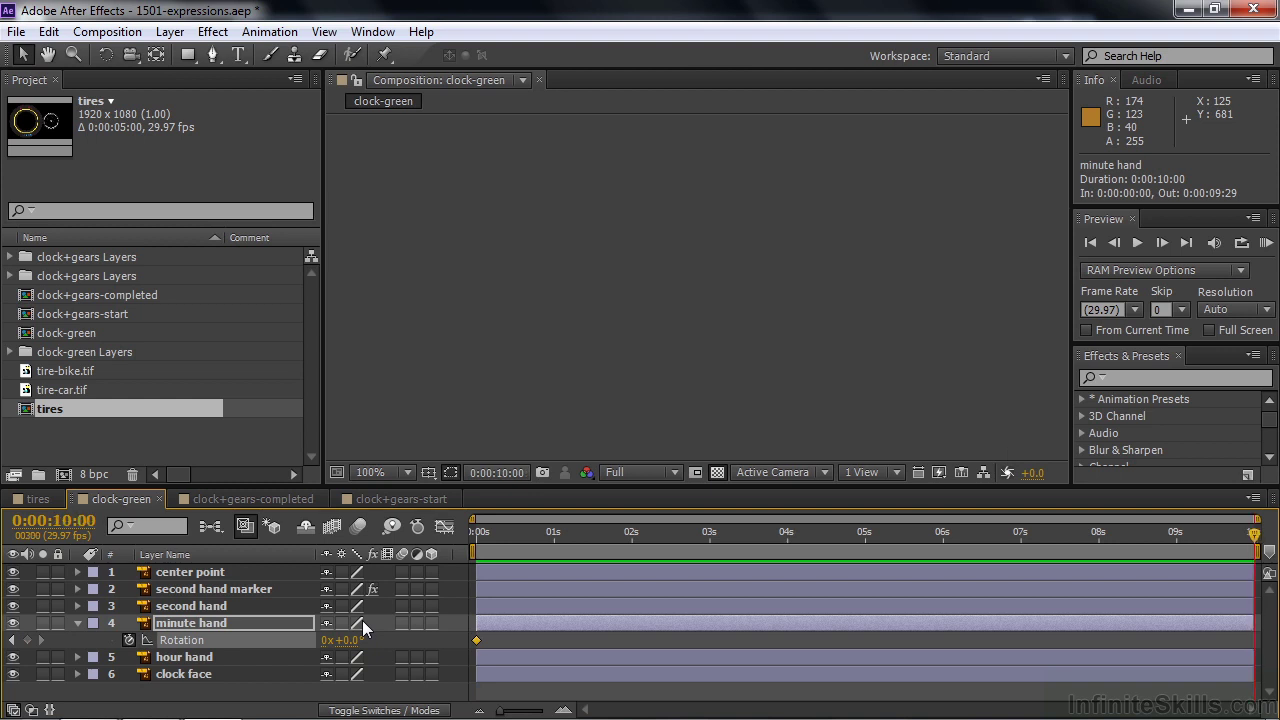
left_click(327, 641)
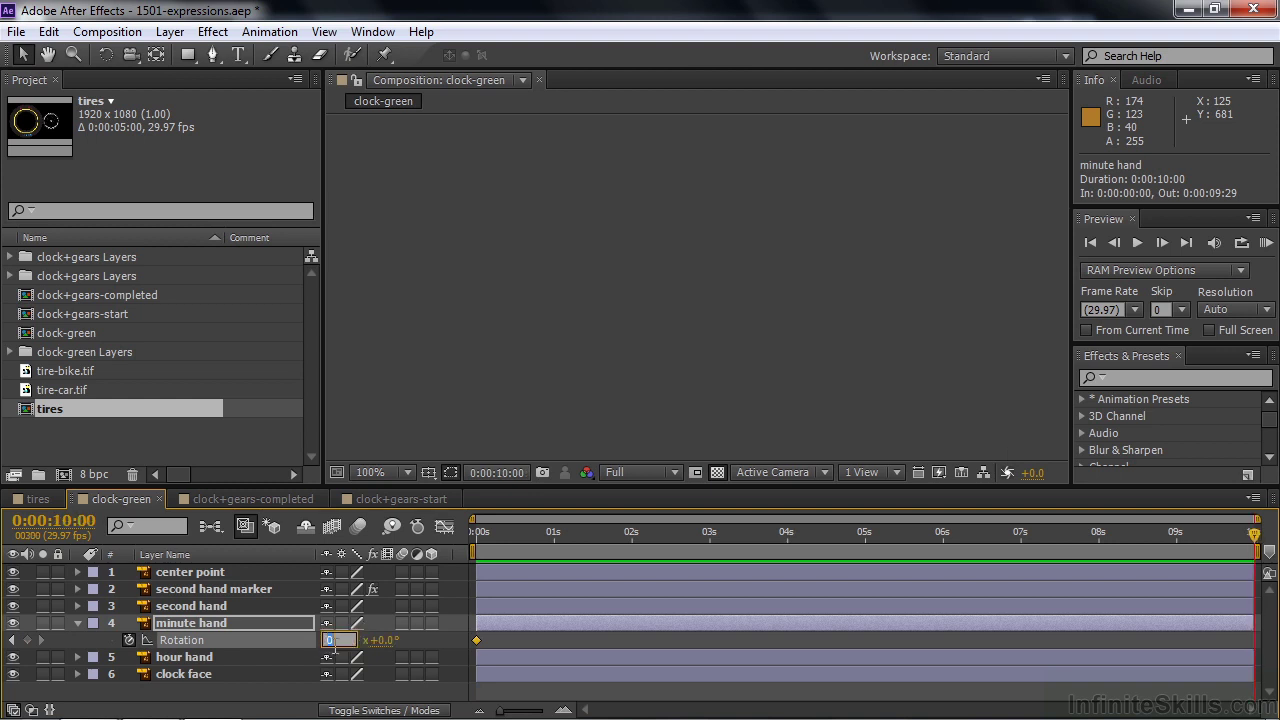
type("12")
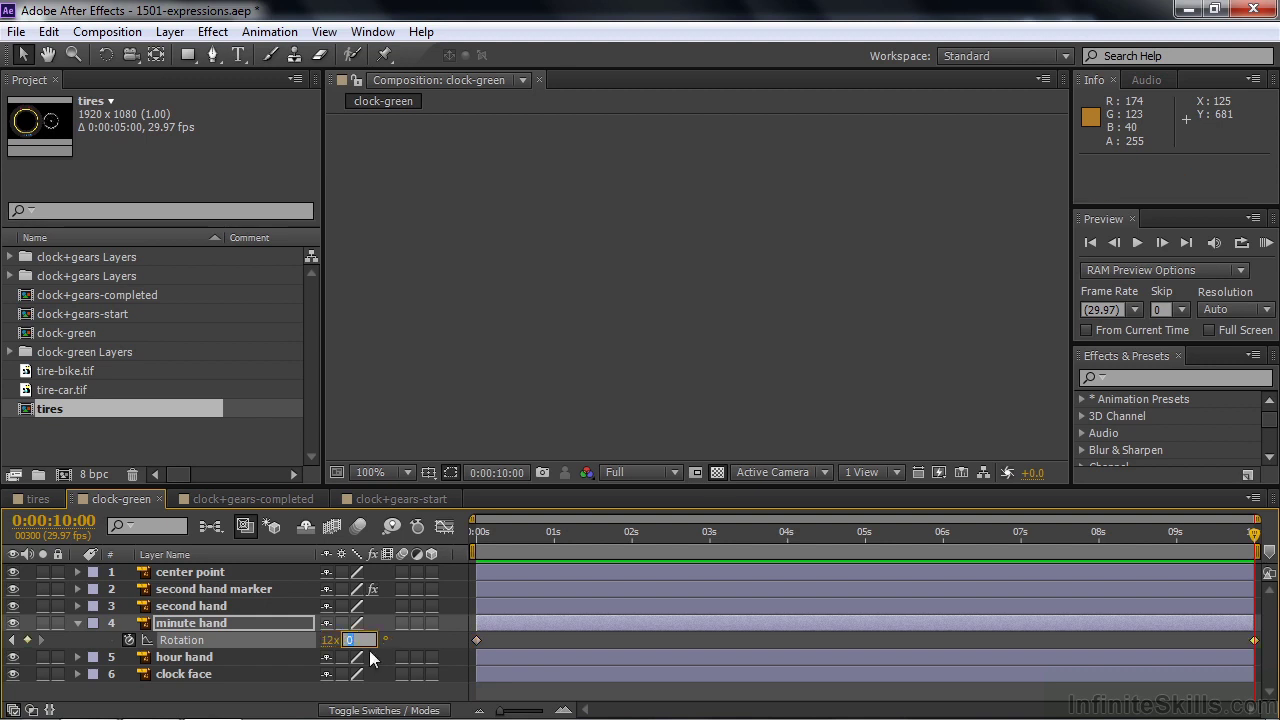
key("Return")
left_click_drag(518, 531, 470, 521)
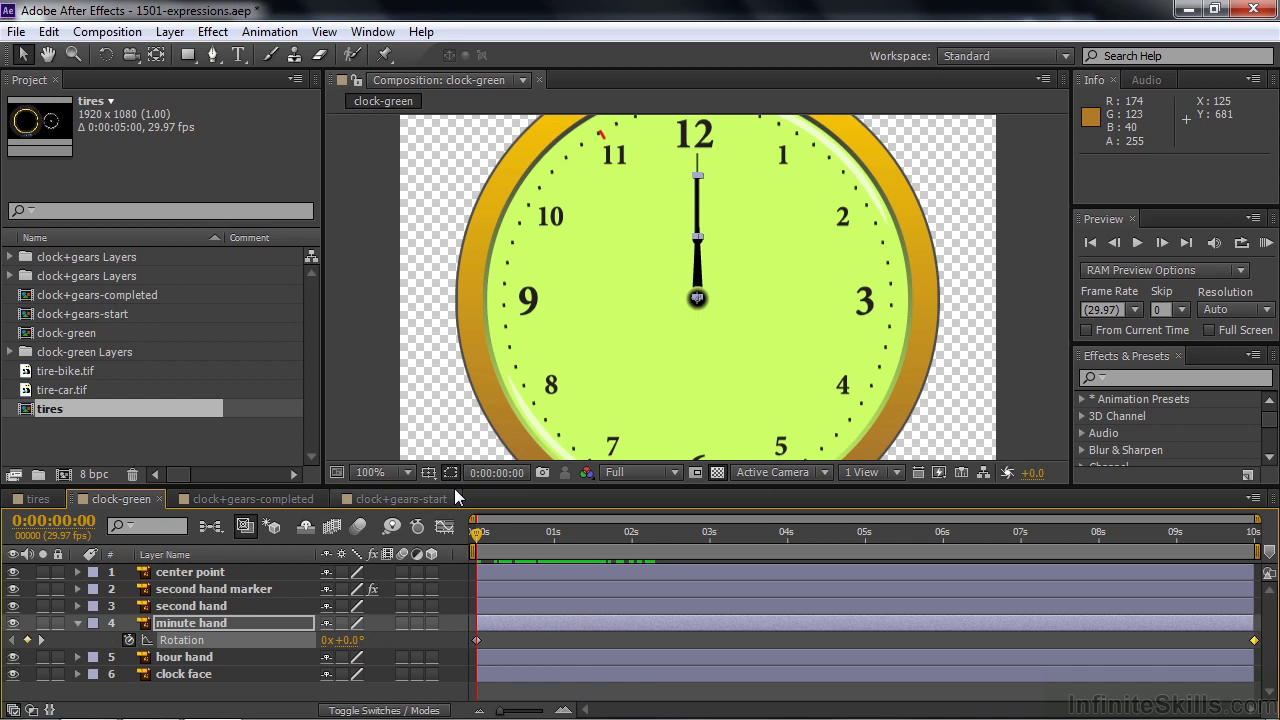
Step: Add an expression to the second hand's Rotation that links it to the minute hand's Rotation multiplied by 60
left_click(173, 608)
key("r")
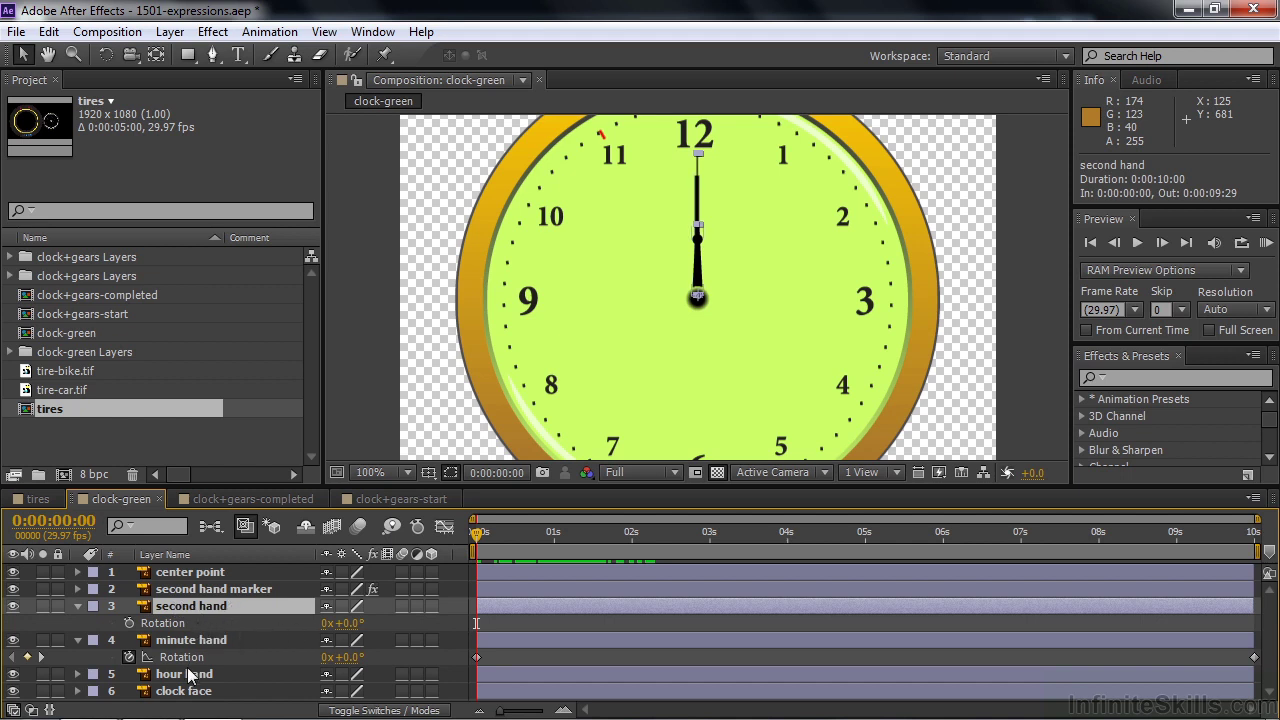
left_click(129, 624, "alt")
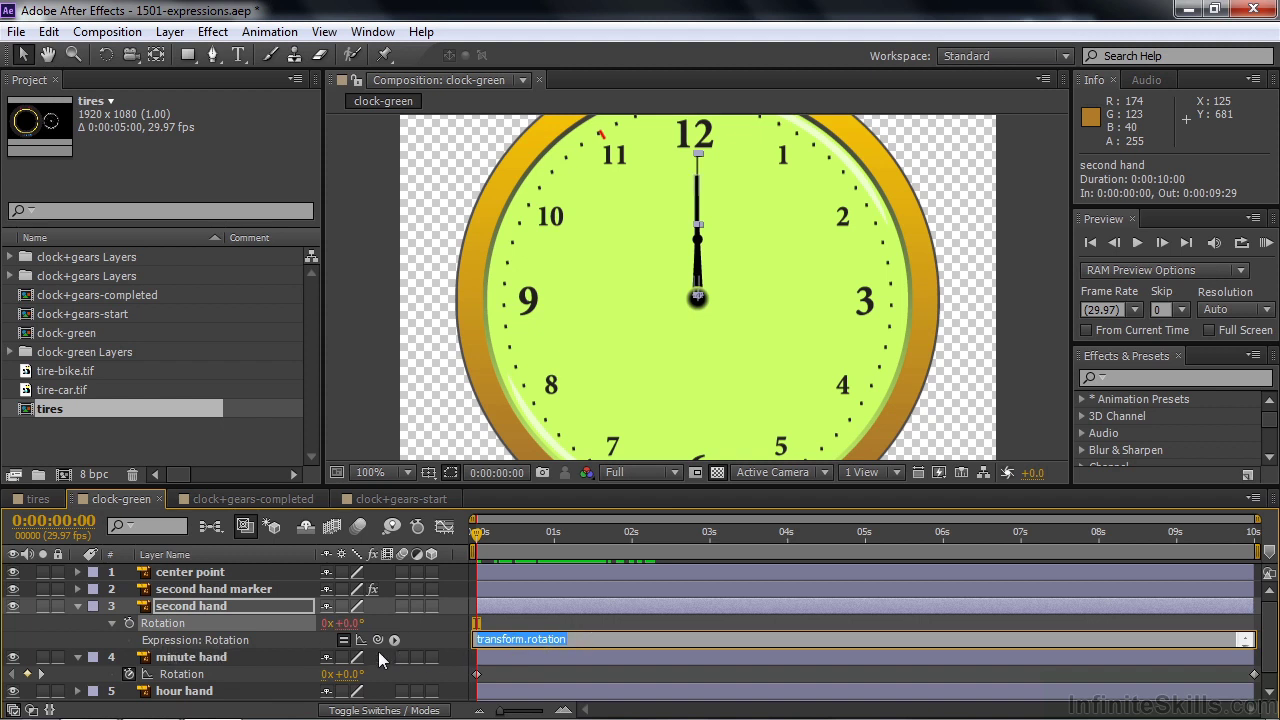
left_click_drag(377, 641, 190, 680)
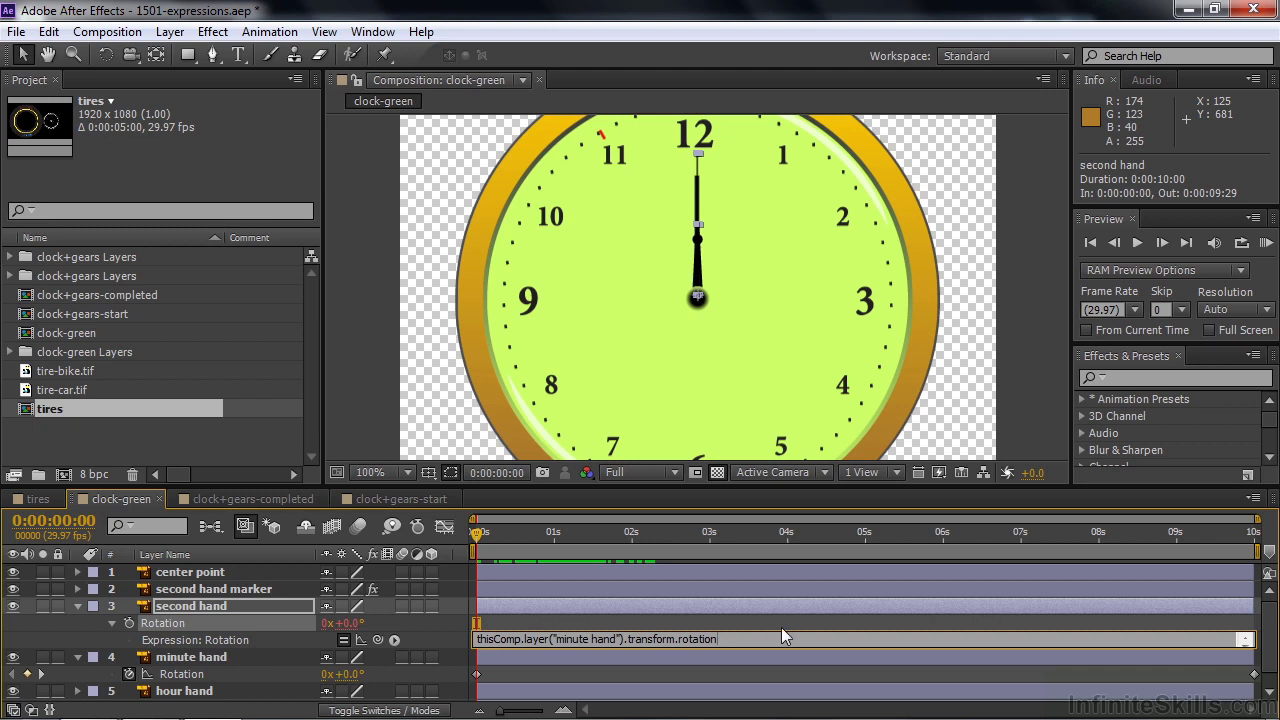
type("*60")
left_click(782, 628)
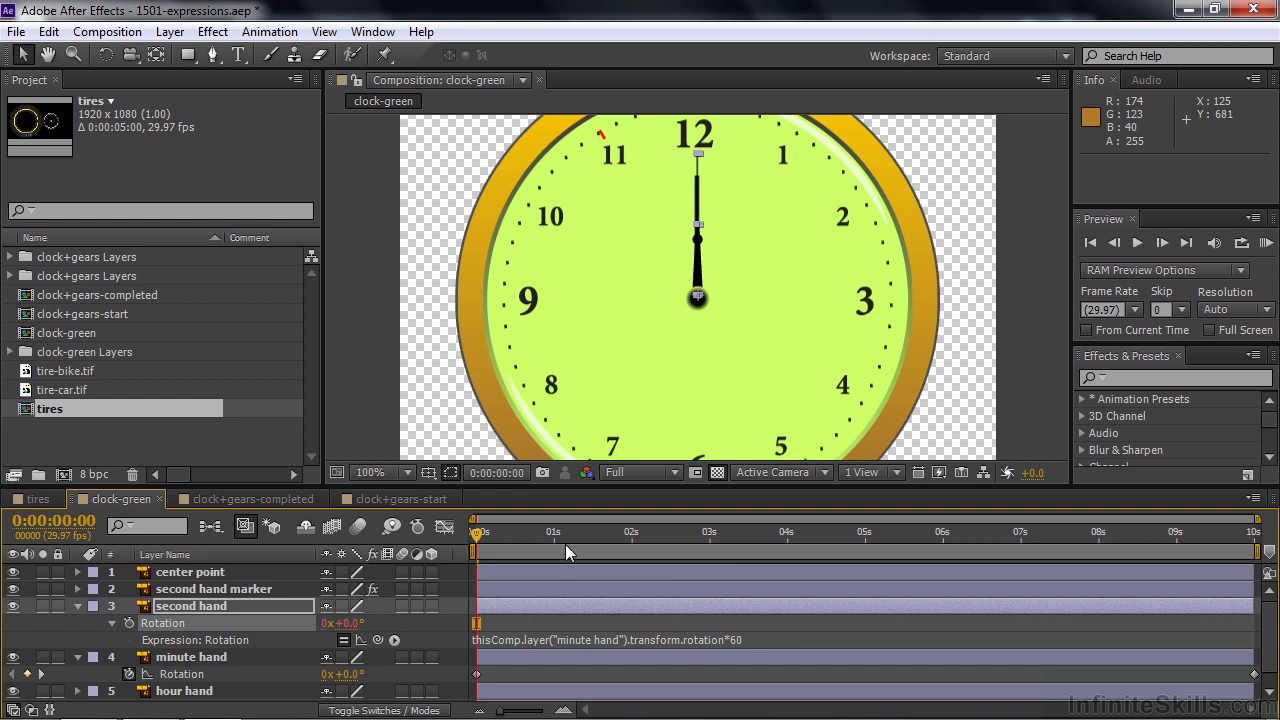
Step: Step forward frame by frame through 0:00:00:08 to examine how the second hand moves relative to the minute hand
key("Page_Down")
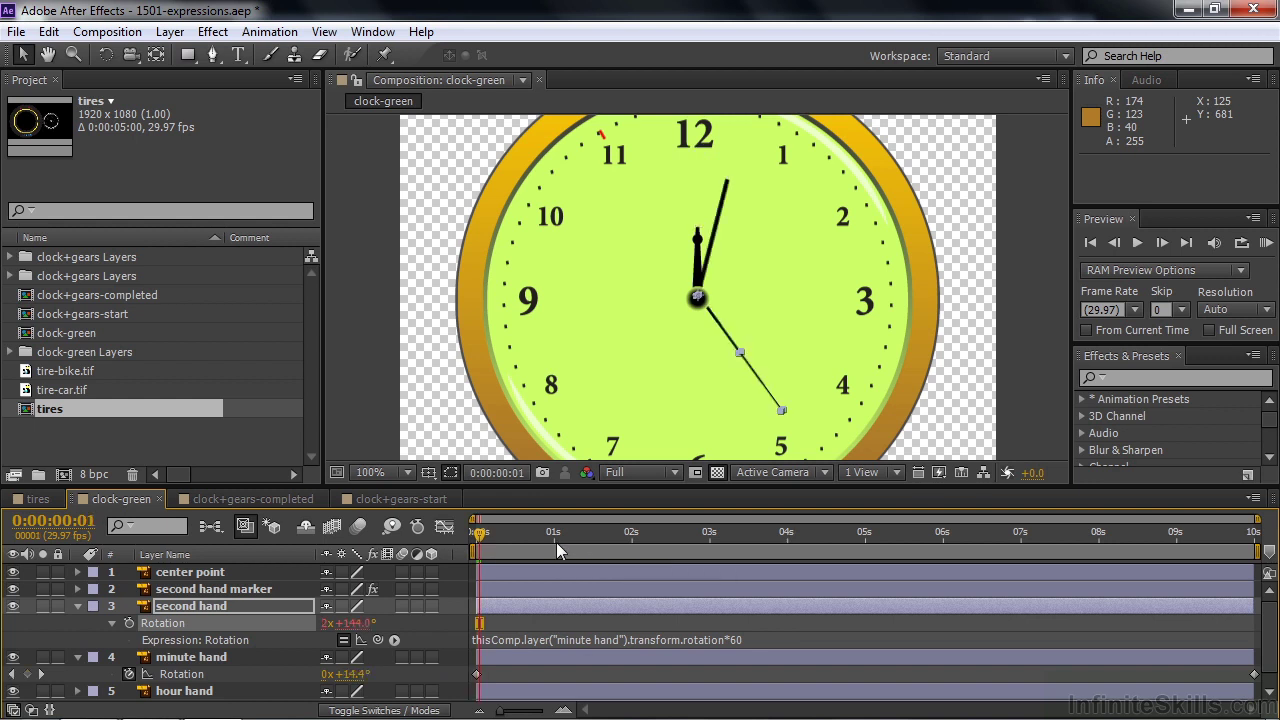
key("Page_Down")
key("Page_Down")
key("Page_Down")
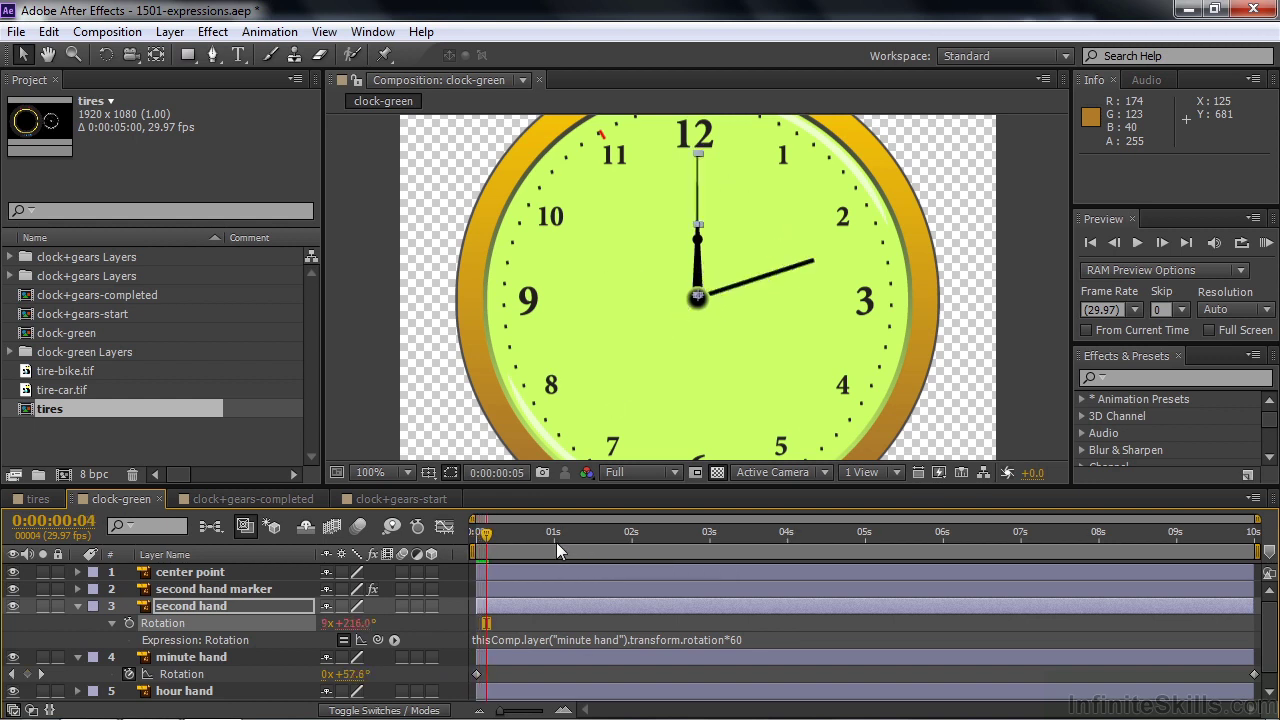
key("Page_Down")
key("Page_Down")
key("Page_Down")
key("Page_Down")
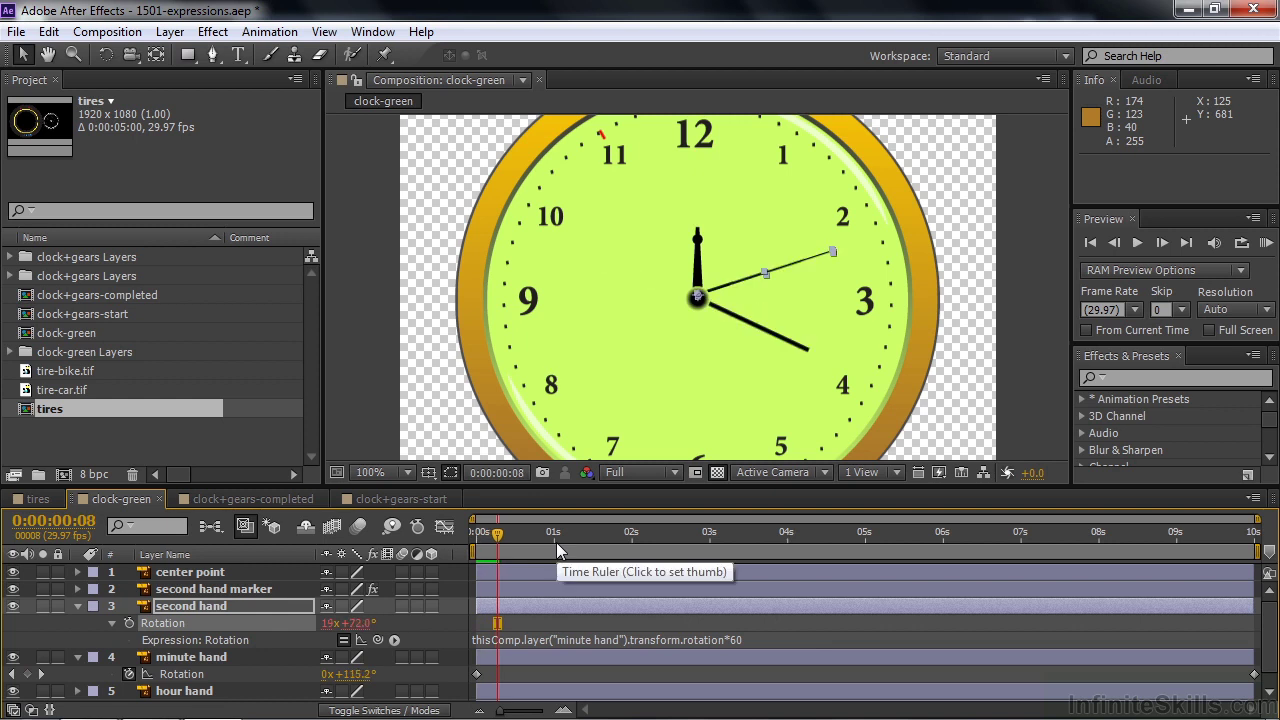
Step: Advance from 0:00:00:08 to 0:00:00:12 one frame at a time to examine the minute and second hands' movement
key("Page_Down")
key("Page_Down")
key("Page_Down")
key("Page_Down")
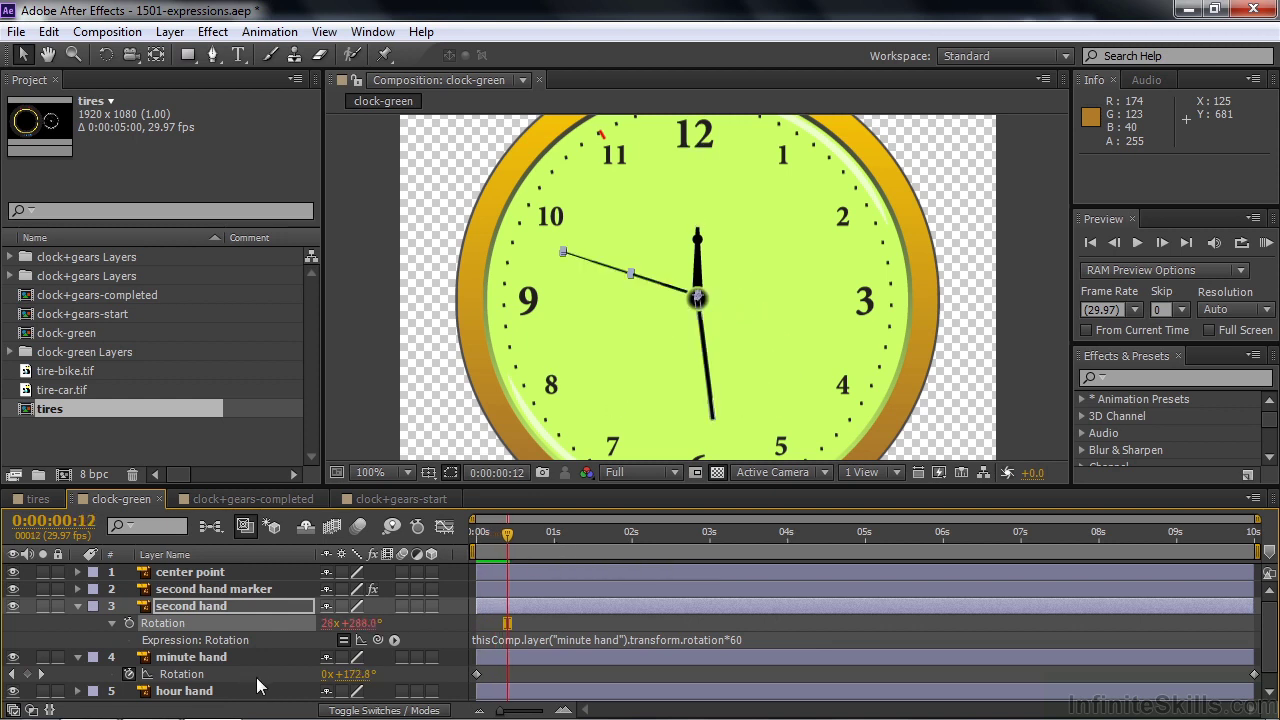
Step: Add an expression to the hour hand's Rotation linking it to the minute hand's Rotation divided by 12, and scrub the timeline to check it
scroll(1212, 633, "down", 1)
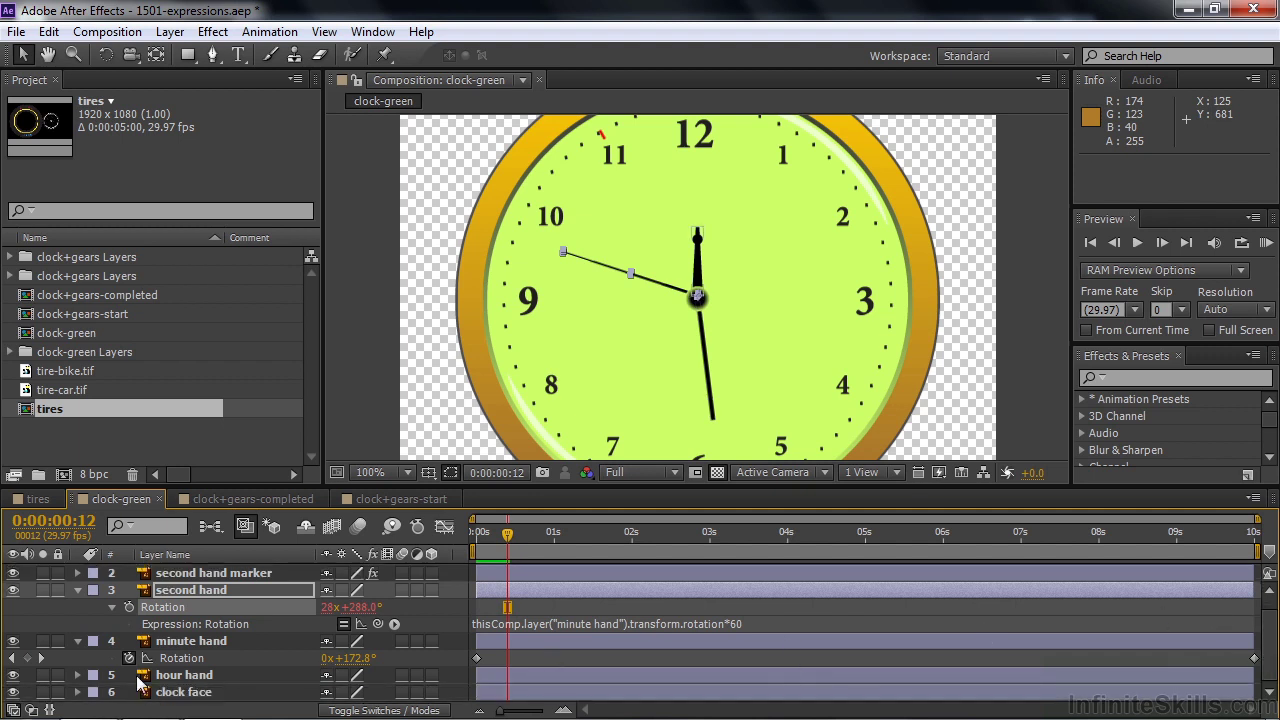
left_click(195, 677)
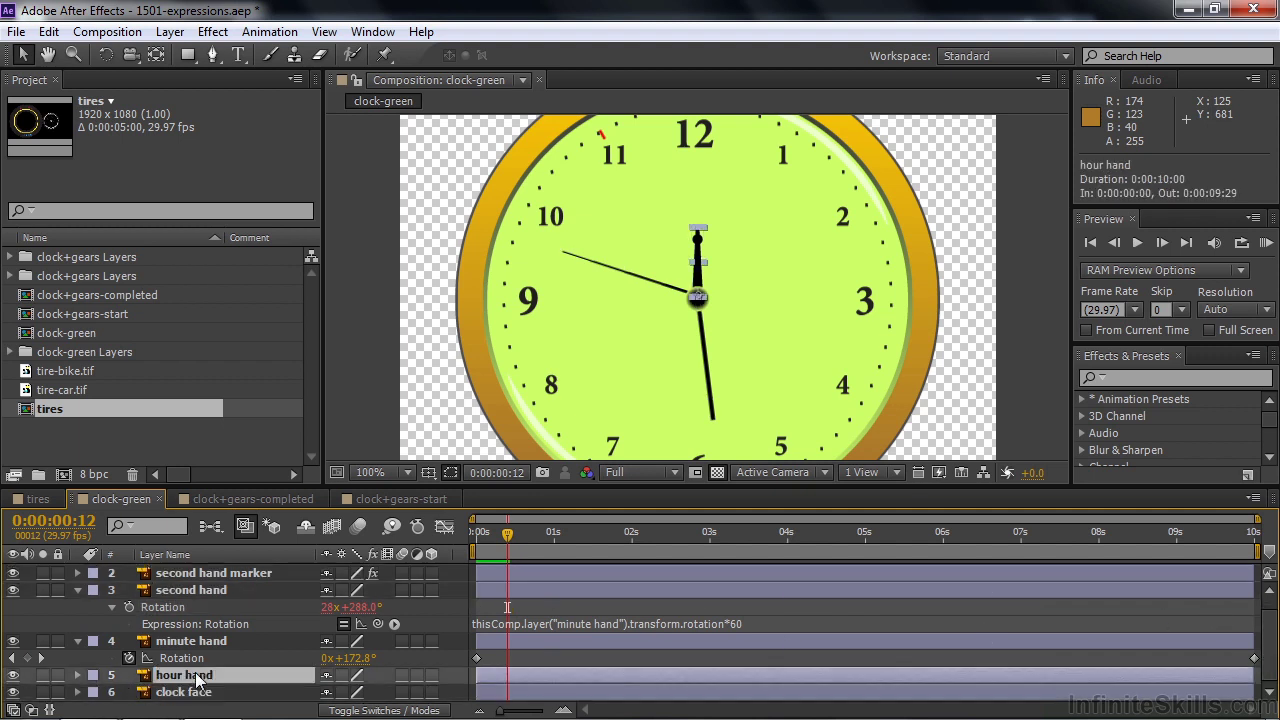
key("r")
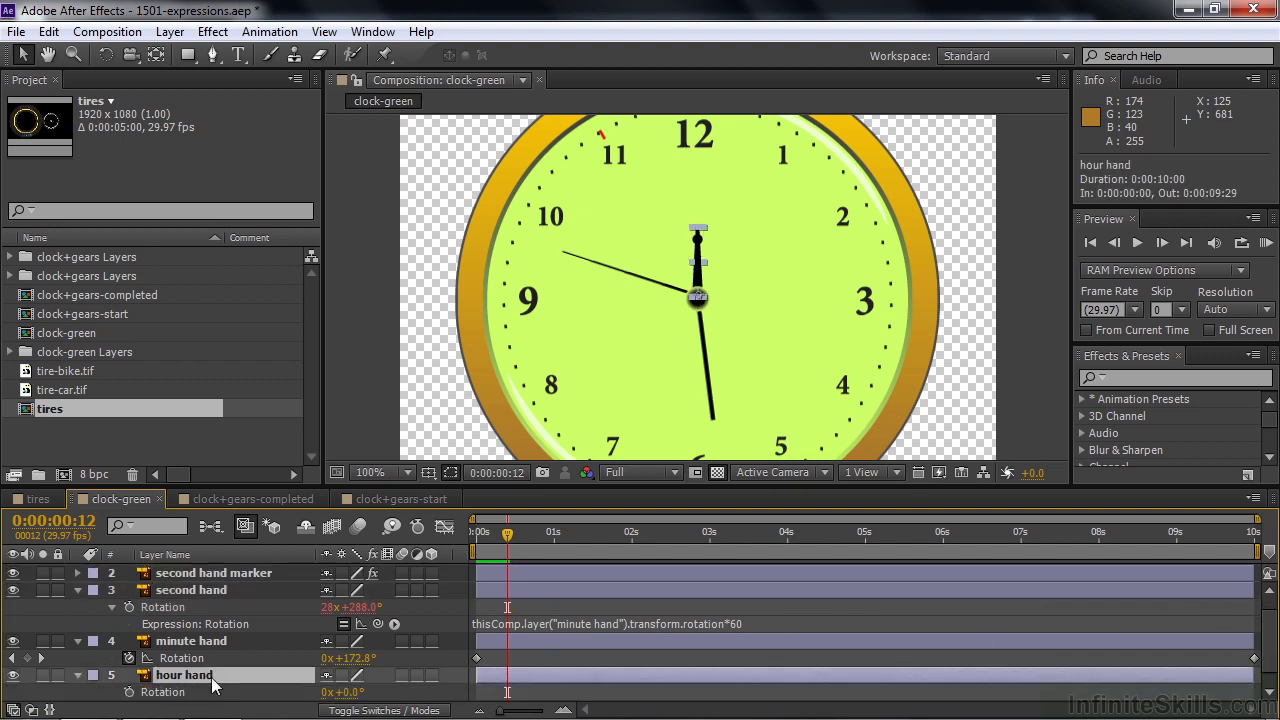
left_click(129, 692, "alt")
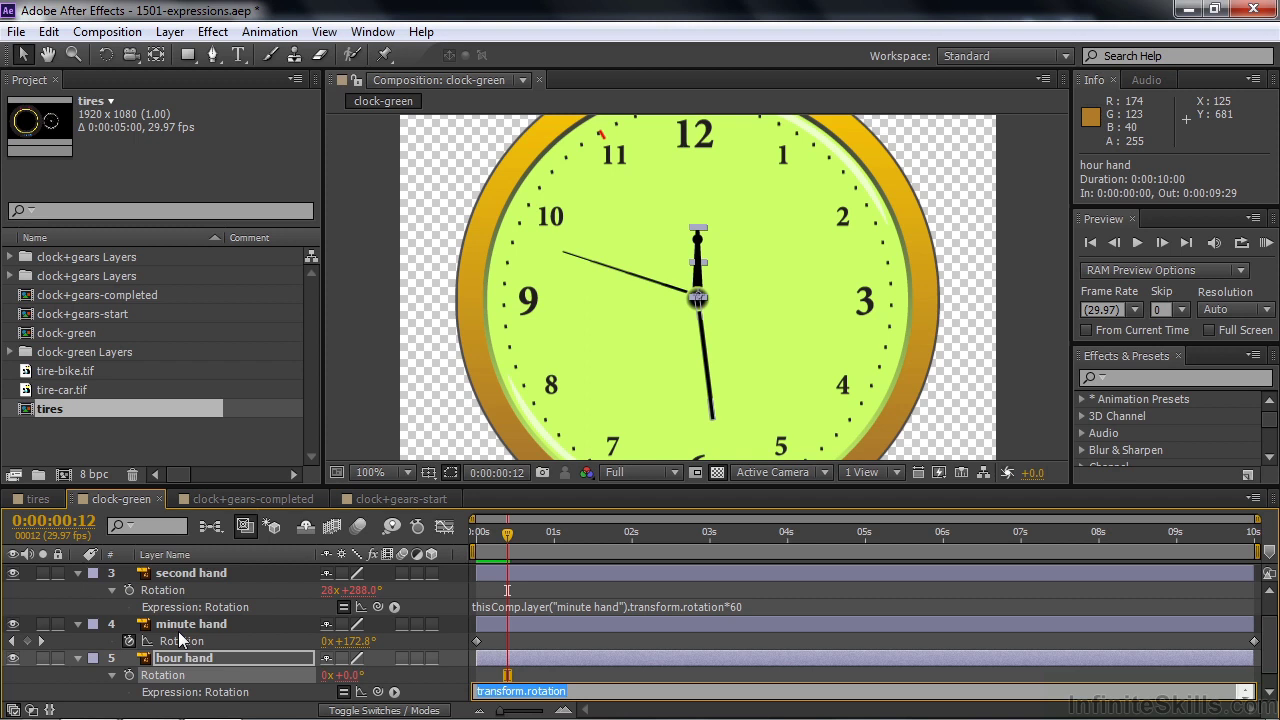
scroll(378, 700, "down", 1)
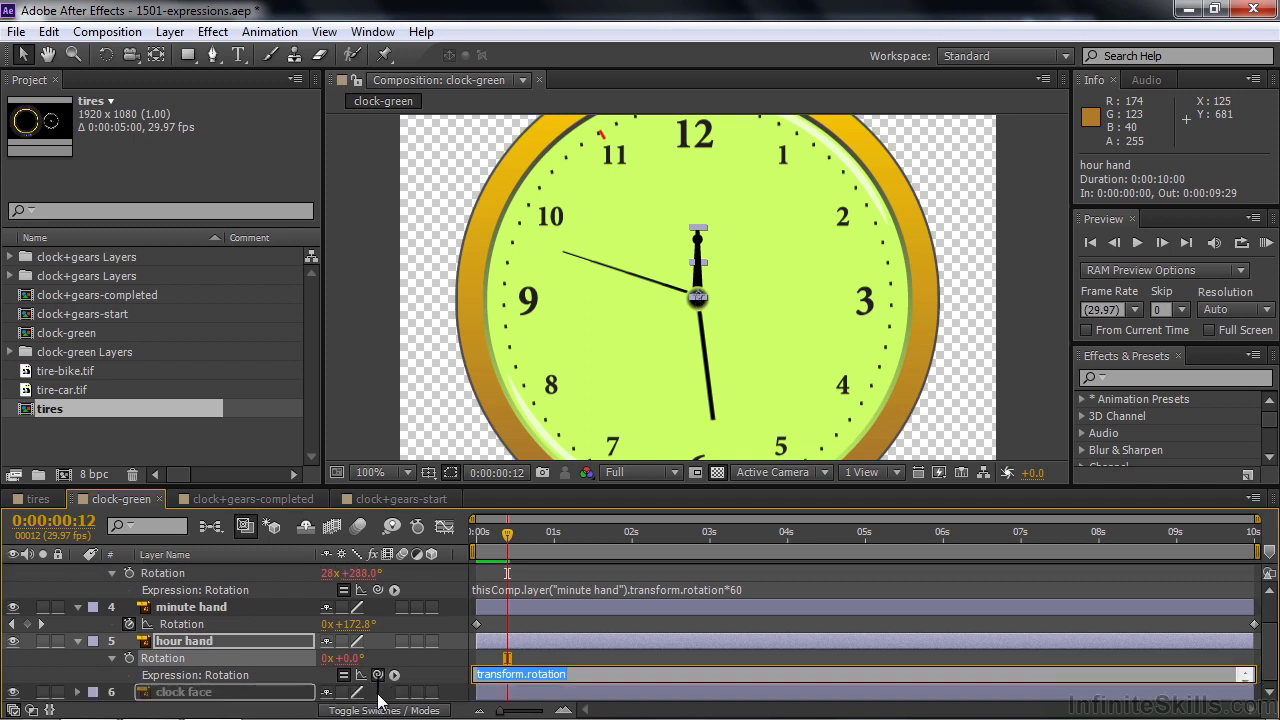
left_click_drag(377, 675, 188, 626)
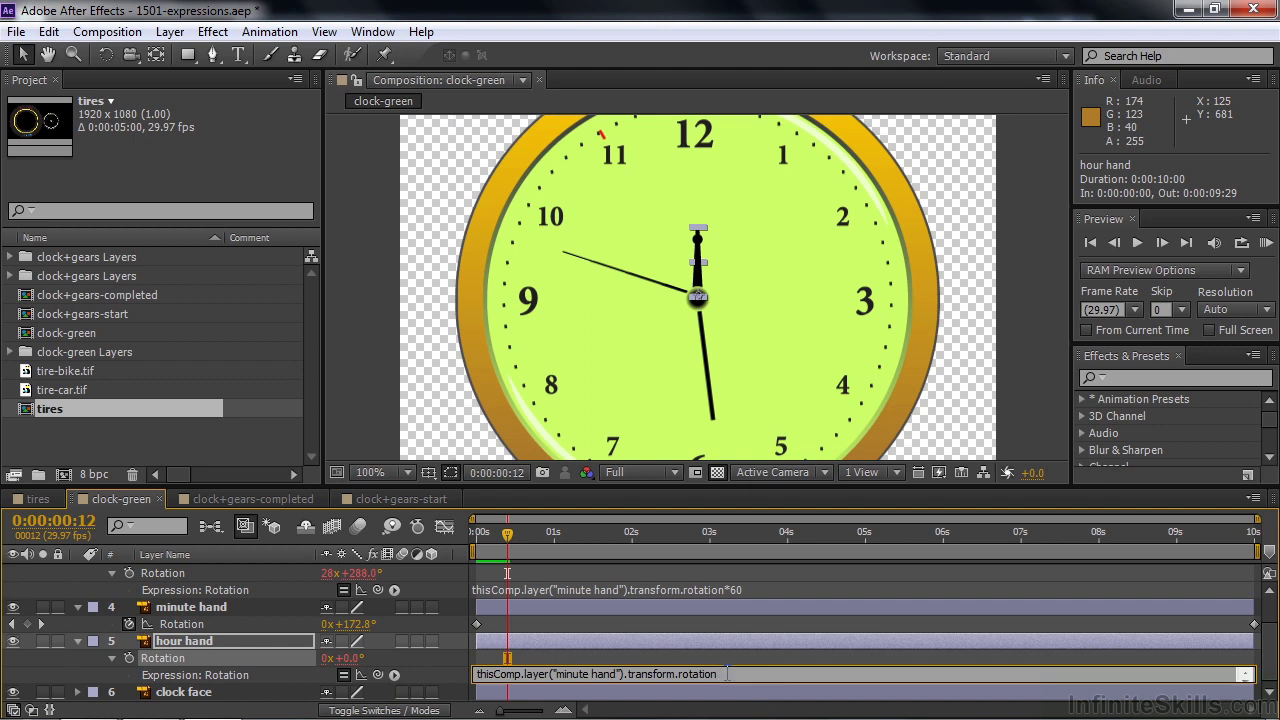
type("/12")
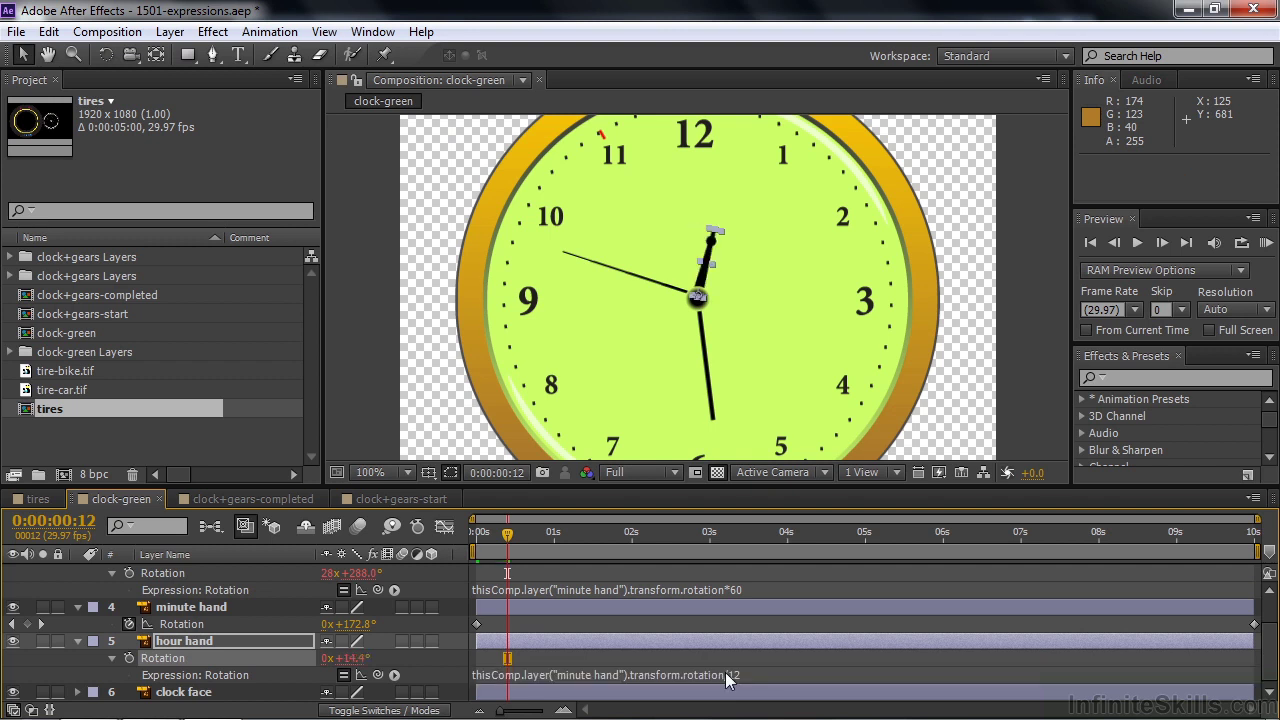
left_click_drag(493, 550, 603, 548)
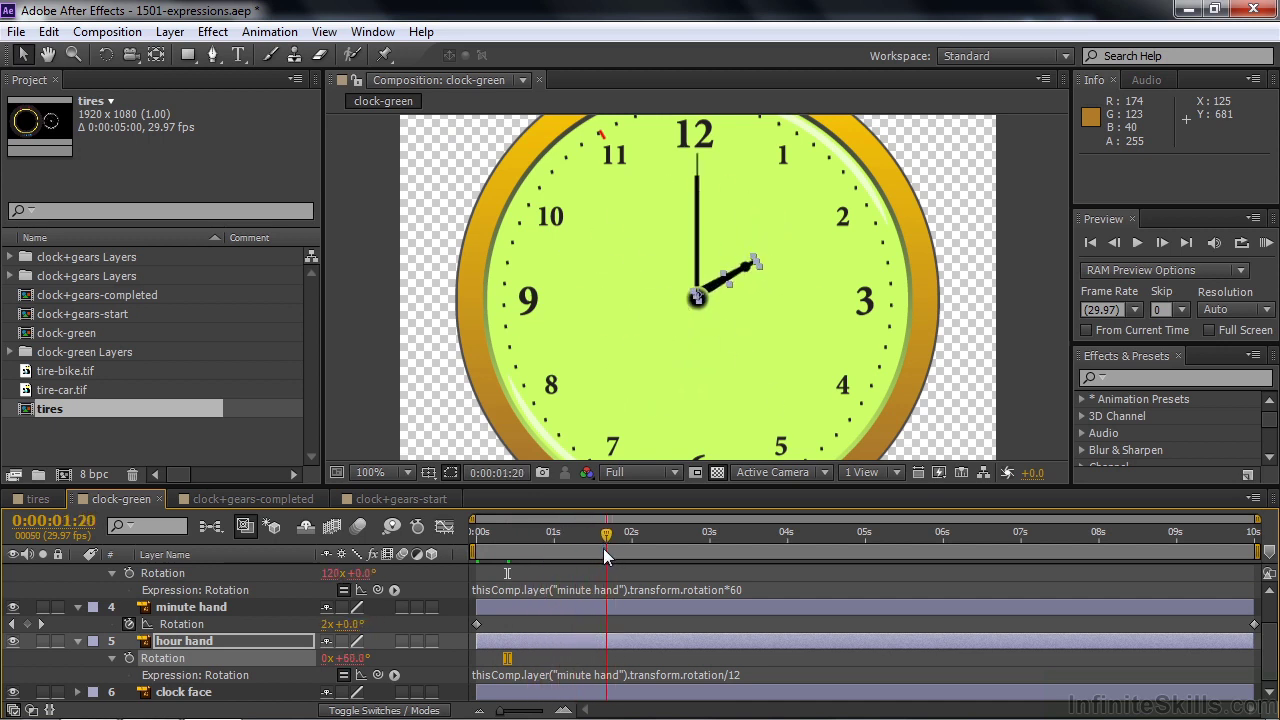
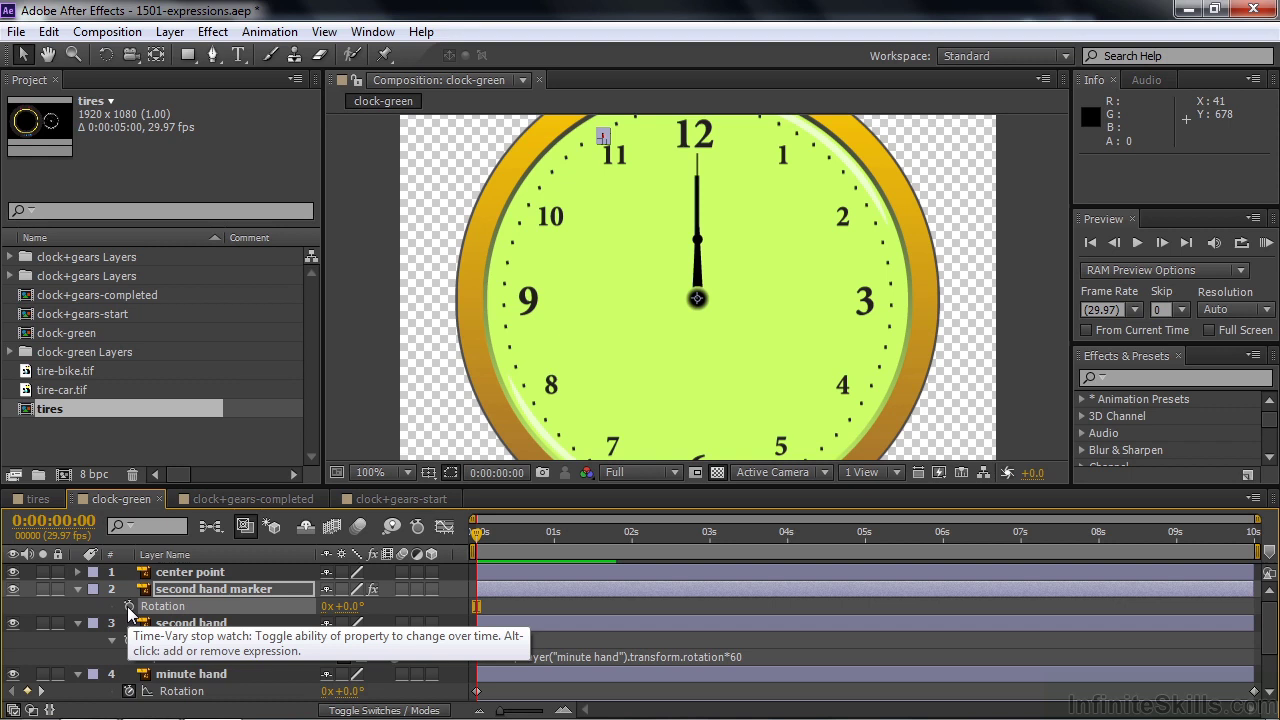
Step: Add an expression linking the second hand marker's Rotation to the second hand's Rotation, and check it frame by frame up to 0:00:00:05
left_click(130, 605, "alt")
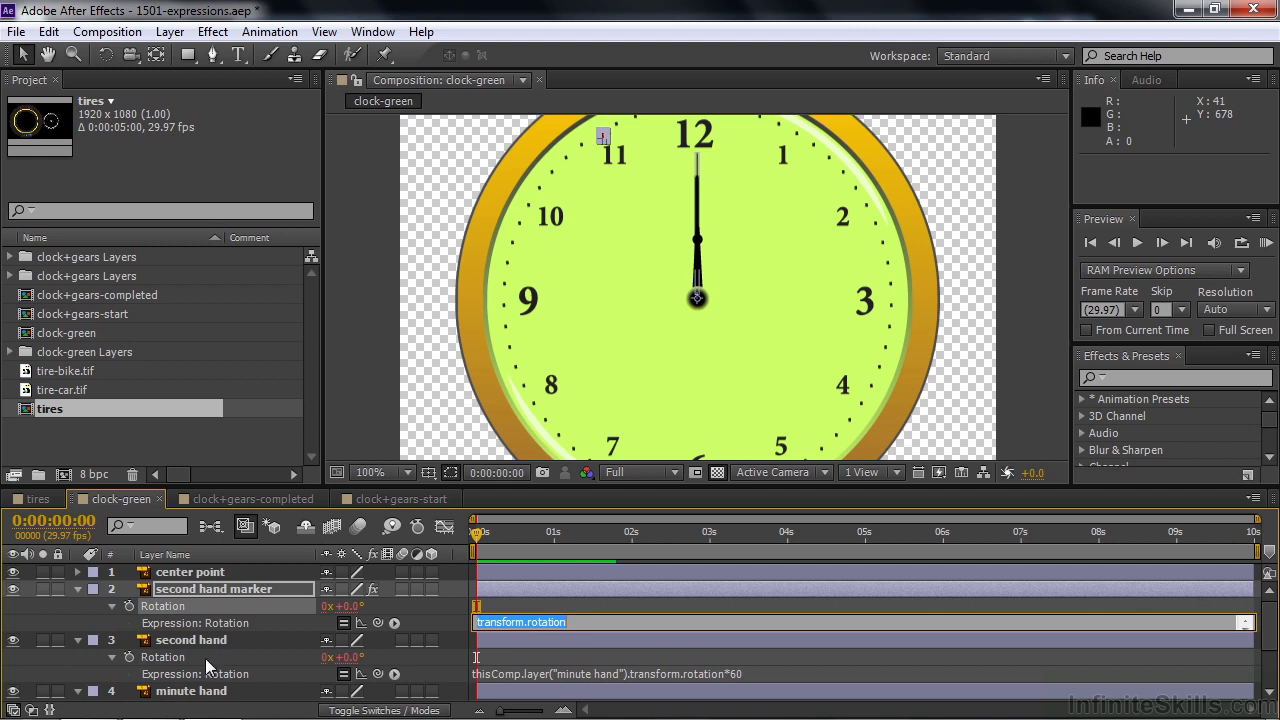
left_click_drag(377, 623, 171, 653)
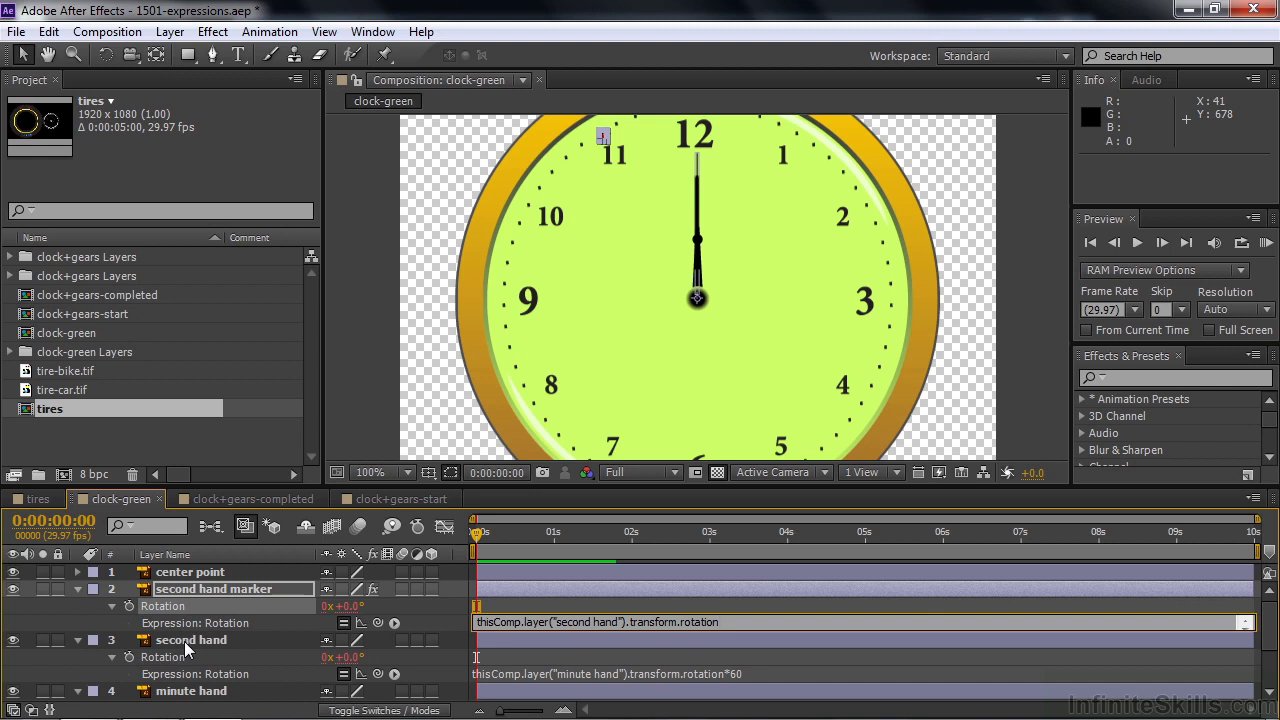
key("KP_Enter")
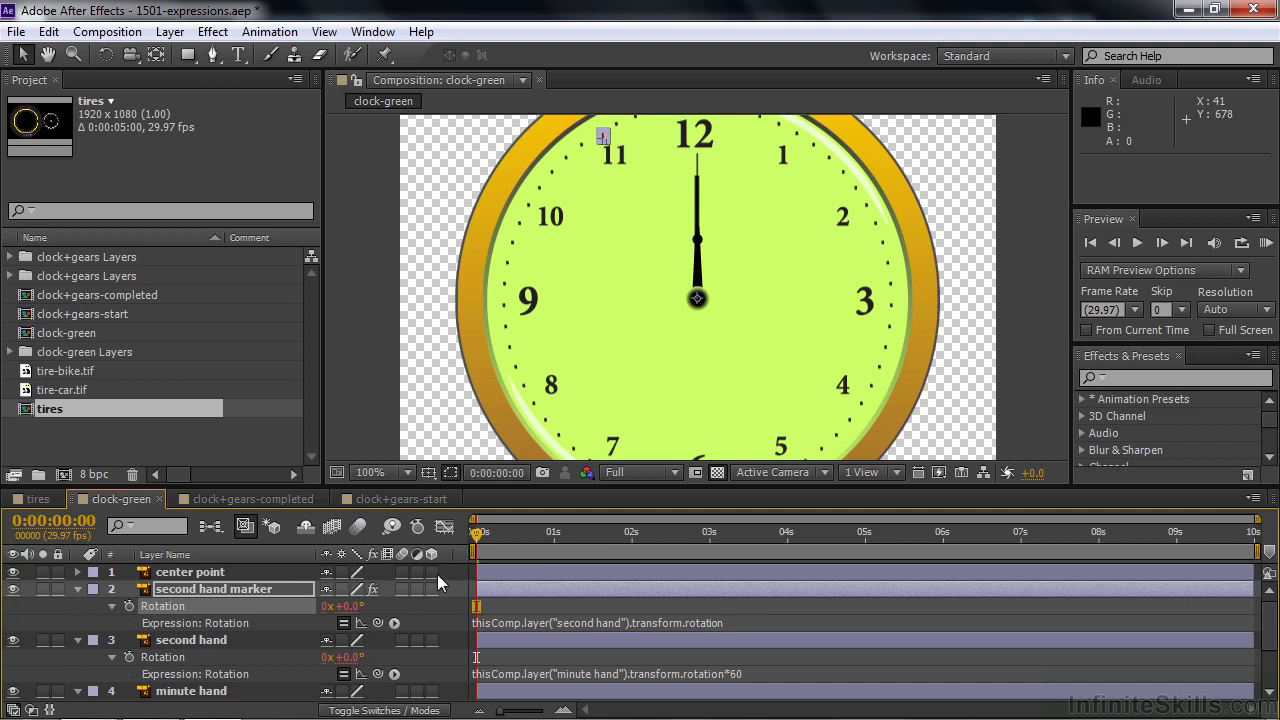
key("Page_Down")
key("Page_Down")
key("Page_Down")
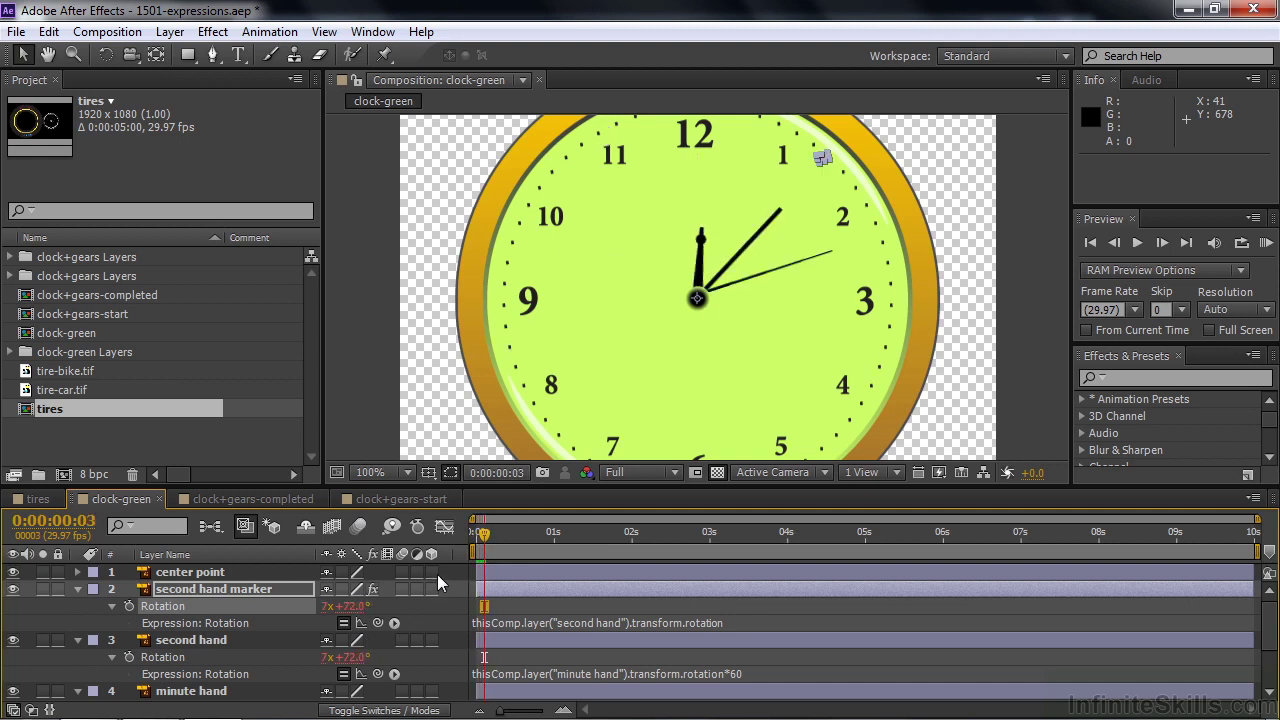
left_click(24, 607)
key("Page_Down")
key("Page_Down")
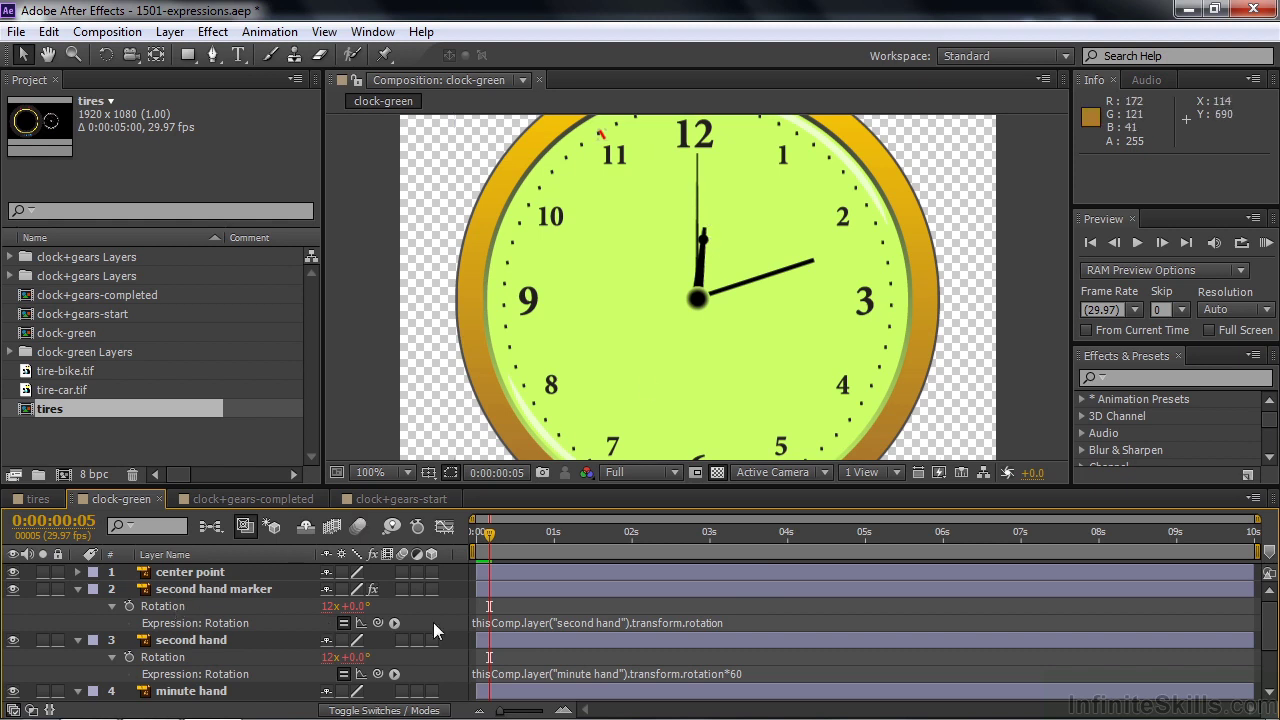
Step: Offset the second hand marker by appending +30 to its Rotation expression
left_click(166, 602)
left_click(191, 626)
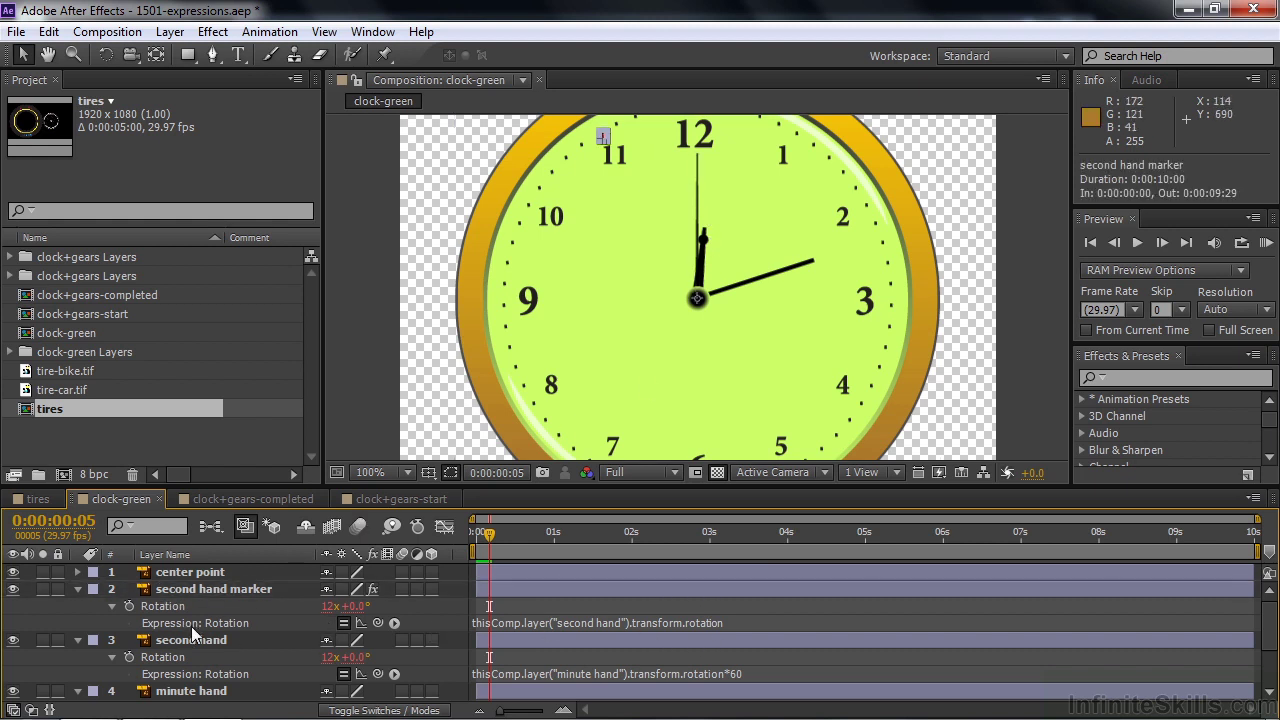
left_click(616, 621)
left_click(725, 621)
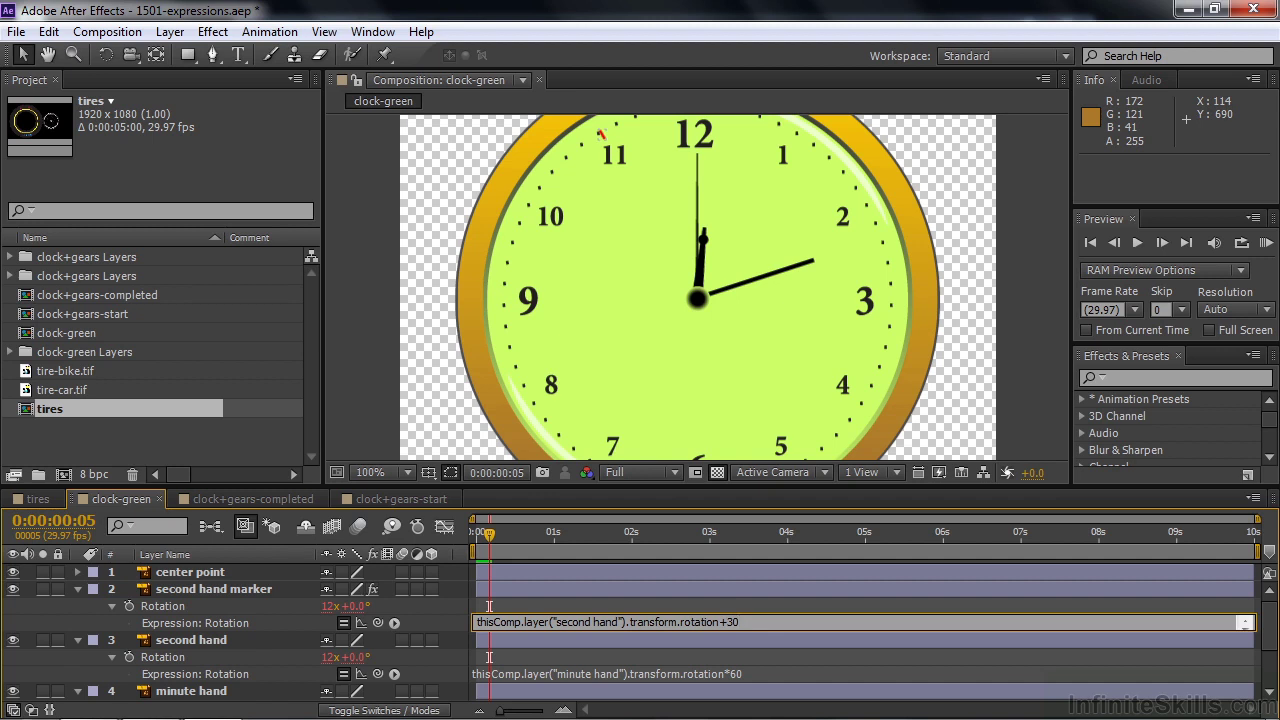
key("KP_Enter")
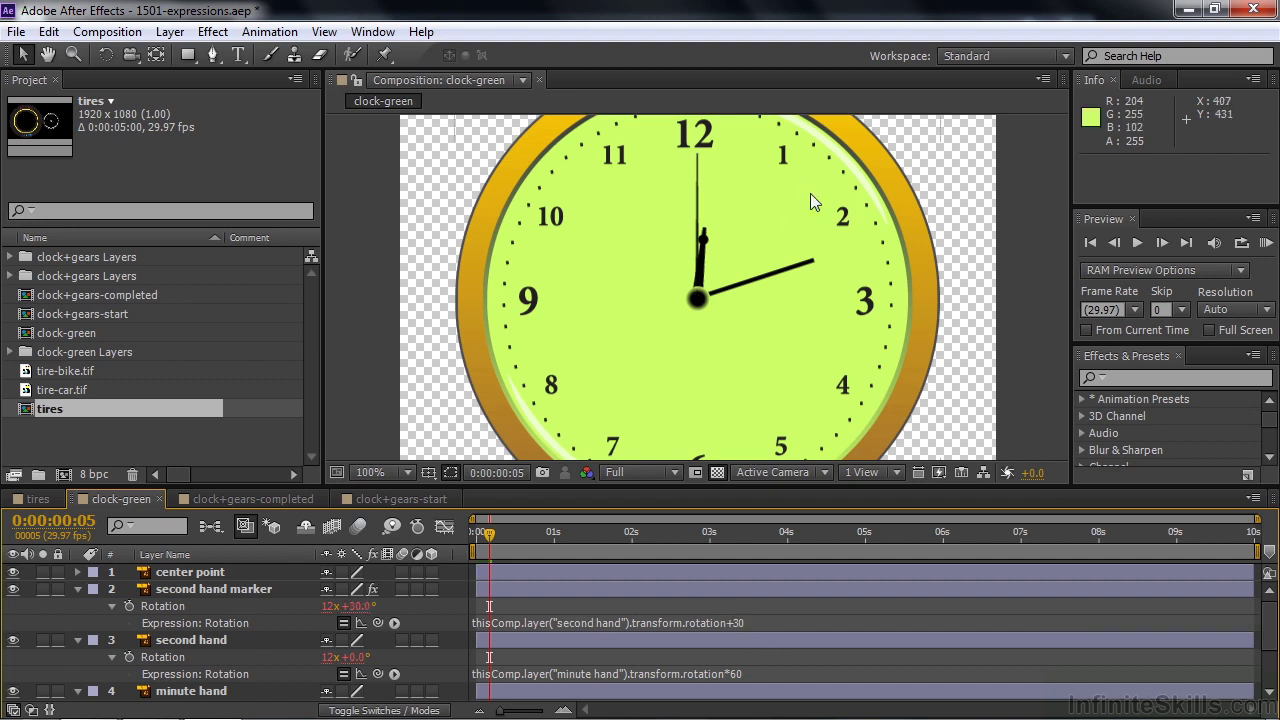
Step: Check the marker's alignment with the second hand frame by frame, and preview the clock animation from 0:00:00:00
key("space")
left_click_drag(864, 246, 870, 281)
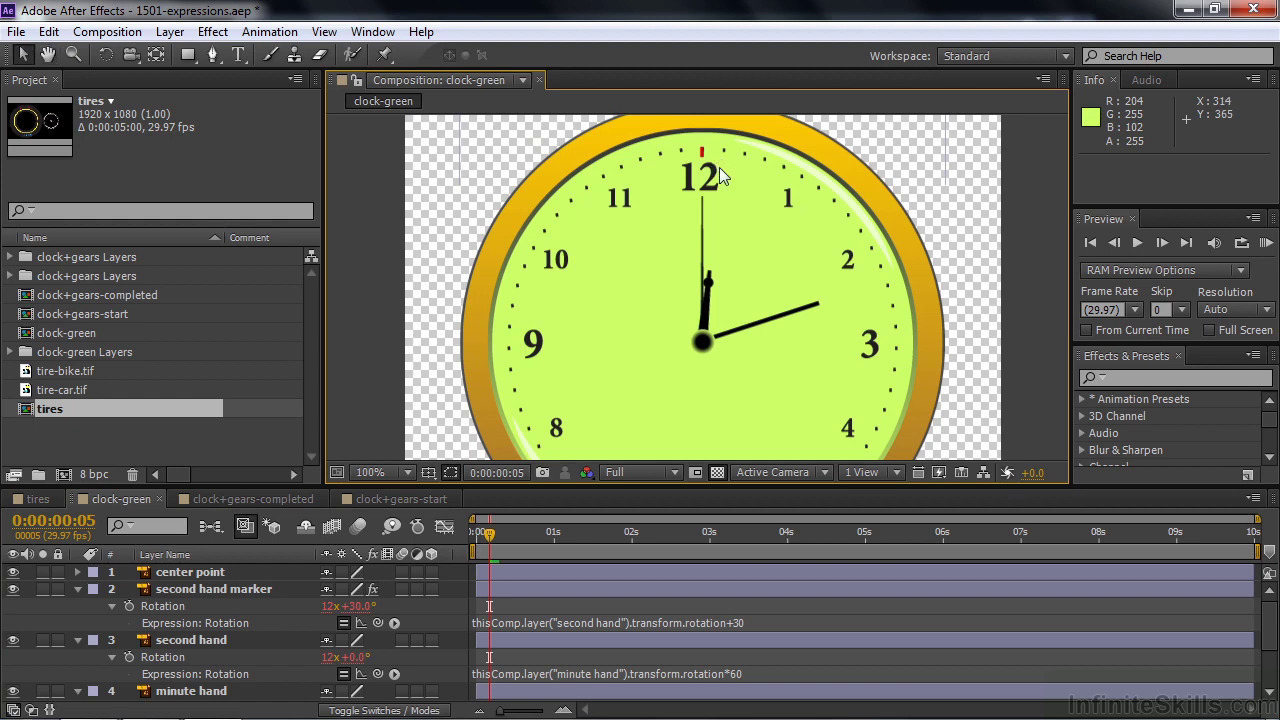
key("Page_Down")
key("Page_Down")
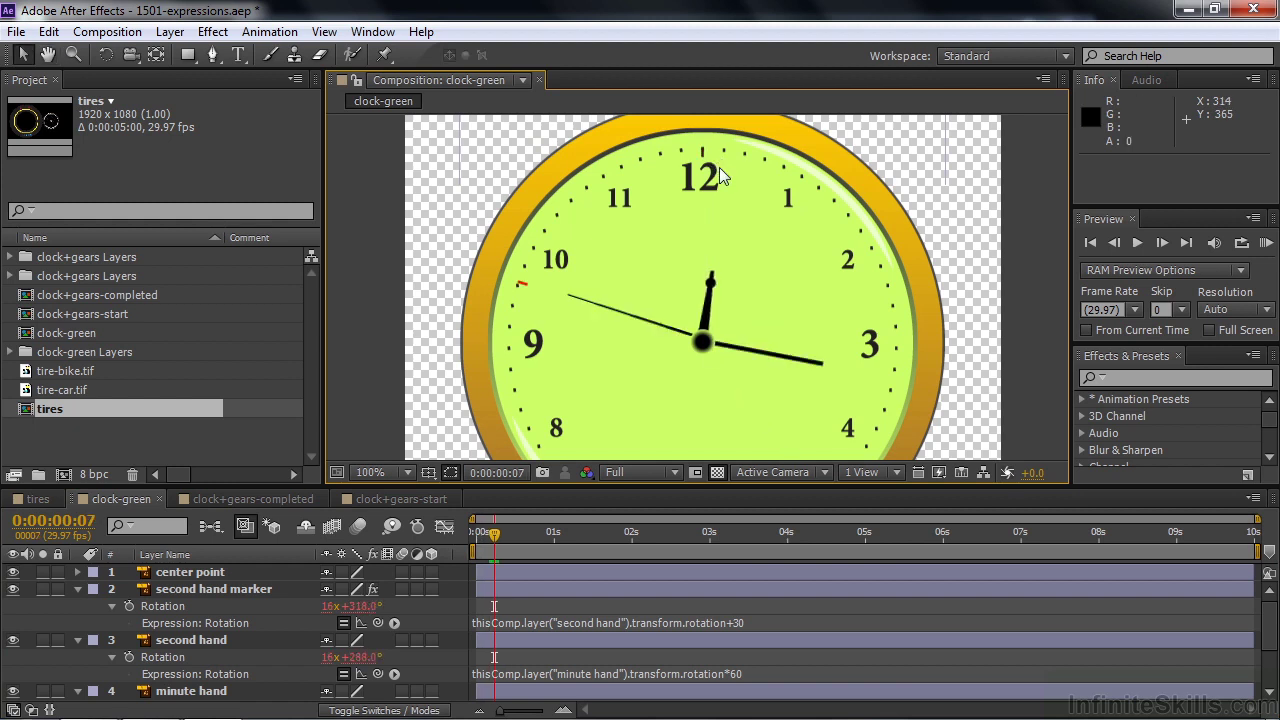
key("Page_Down")
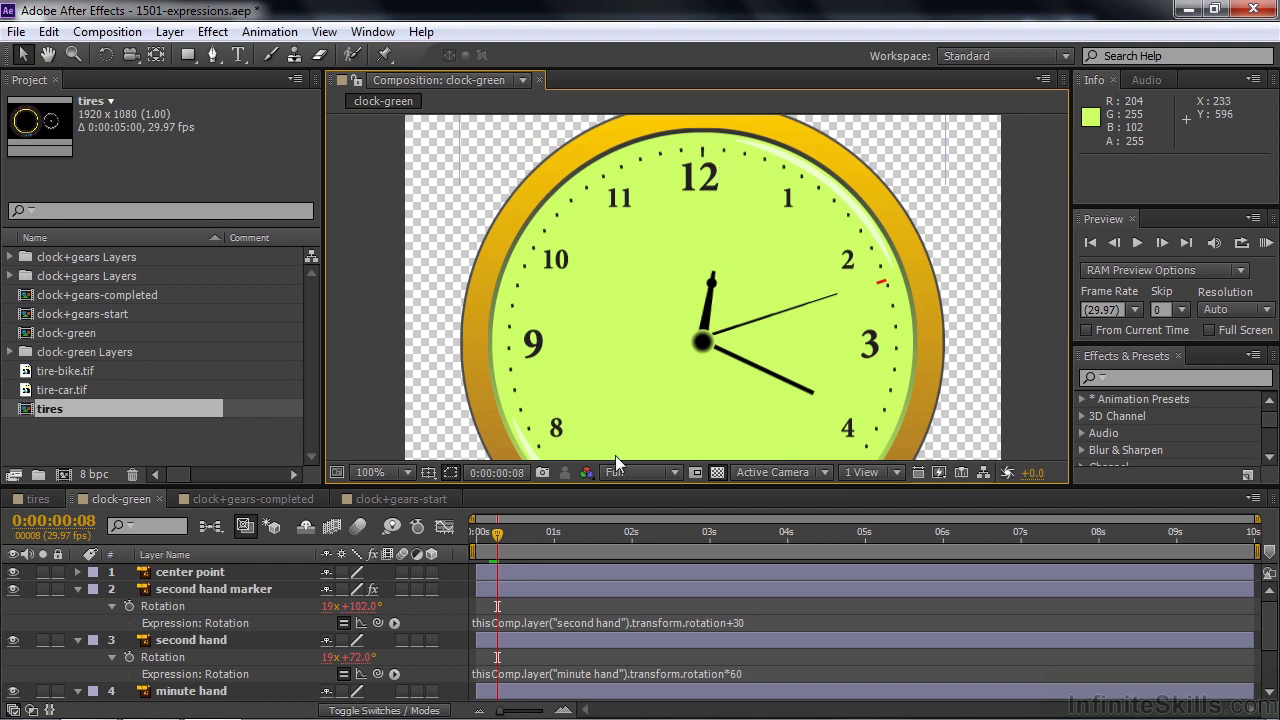
left_click_drag(493, 550, 465, 538)
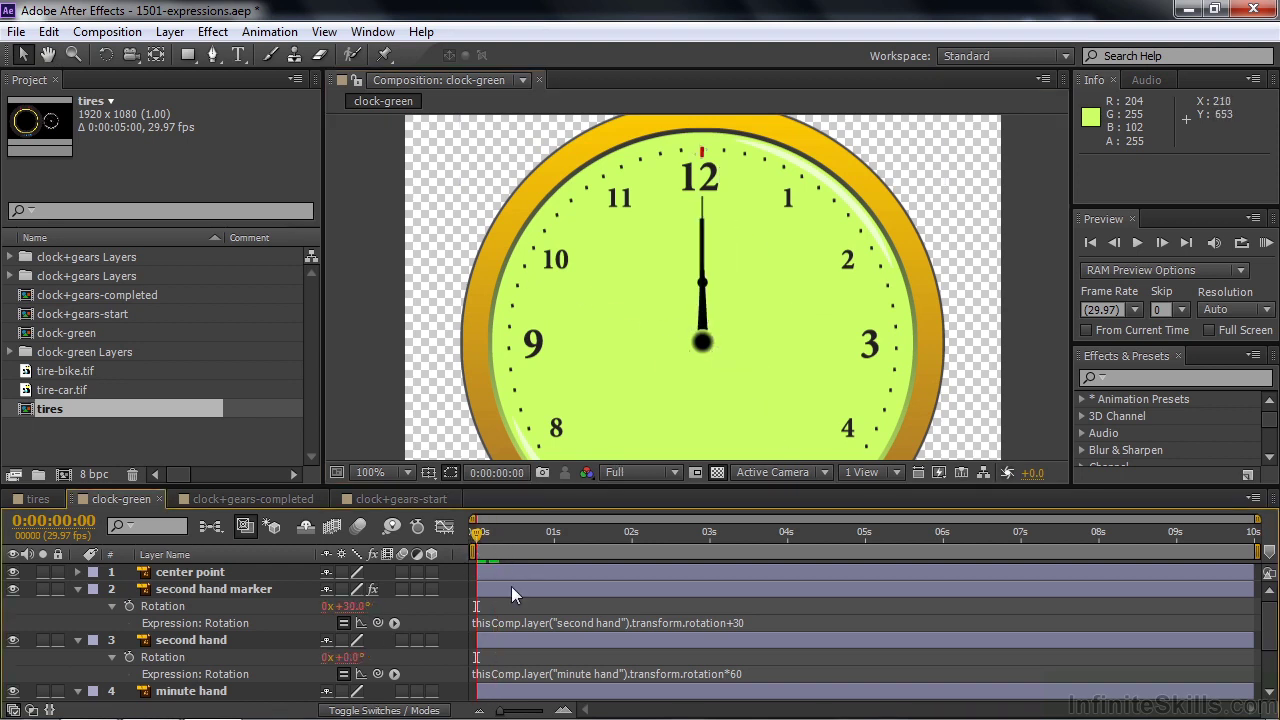
key("space")
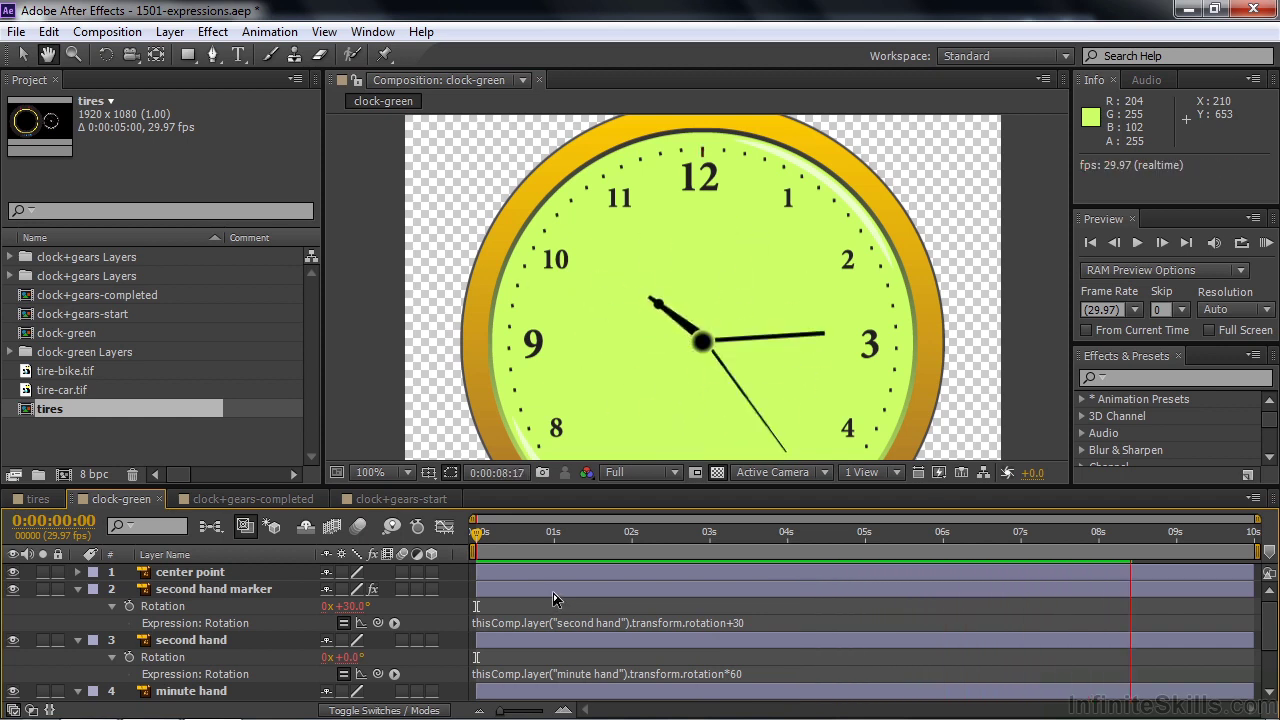
key("space")
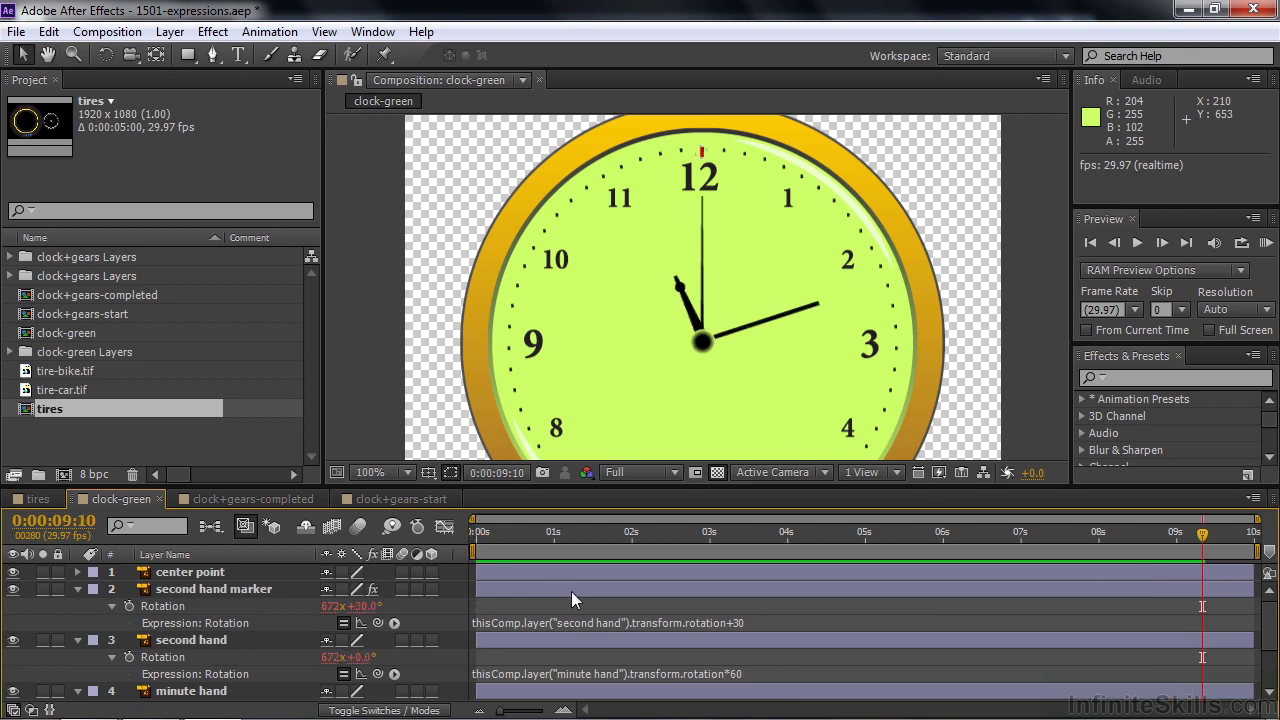
Step: Set the minute hand's Rotation keyframe at 0:00:10:00 to 1 revolution and preview the clock from the start
left_click_drag(1270, 640, 1265, 678)
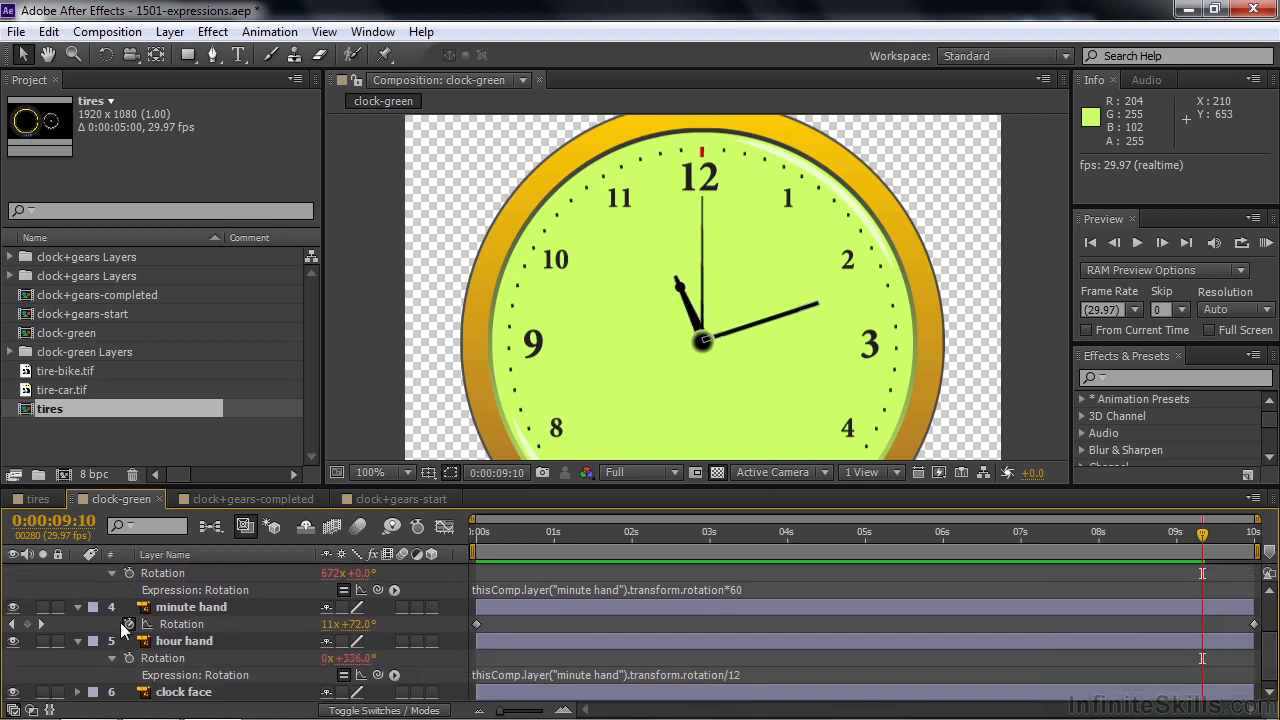
left_click(40, 623)
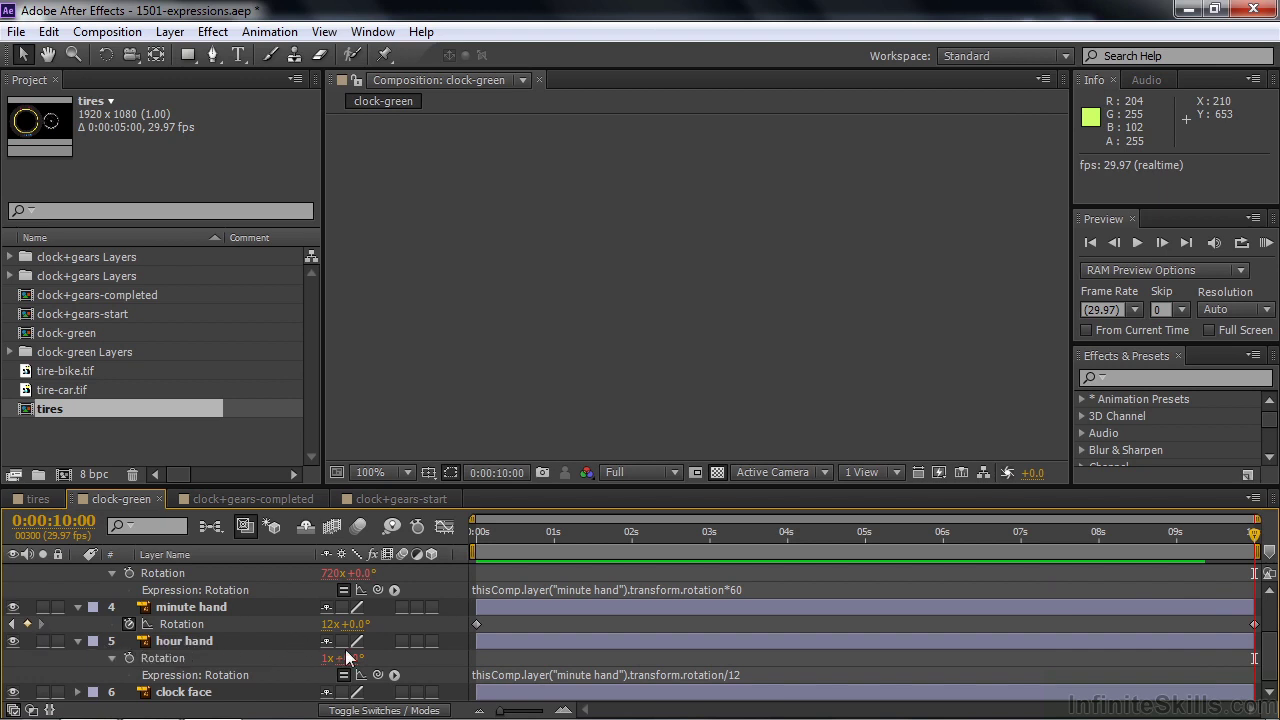
left_click(328, 626)
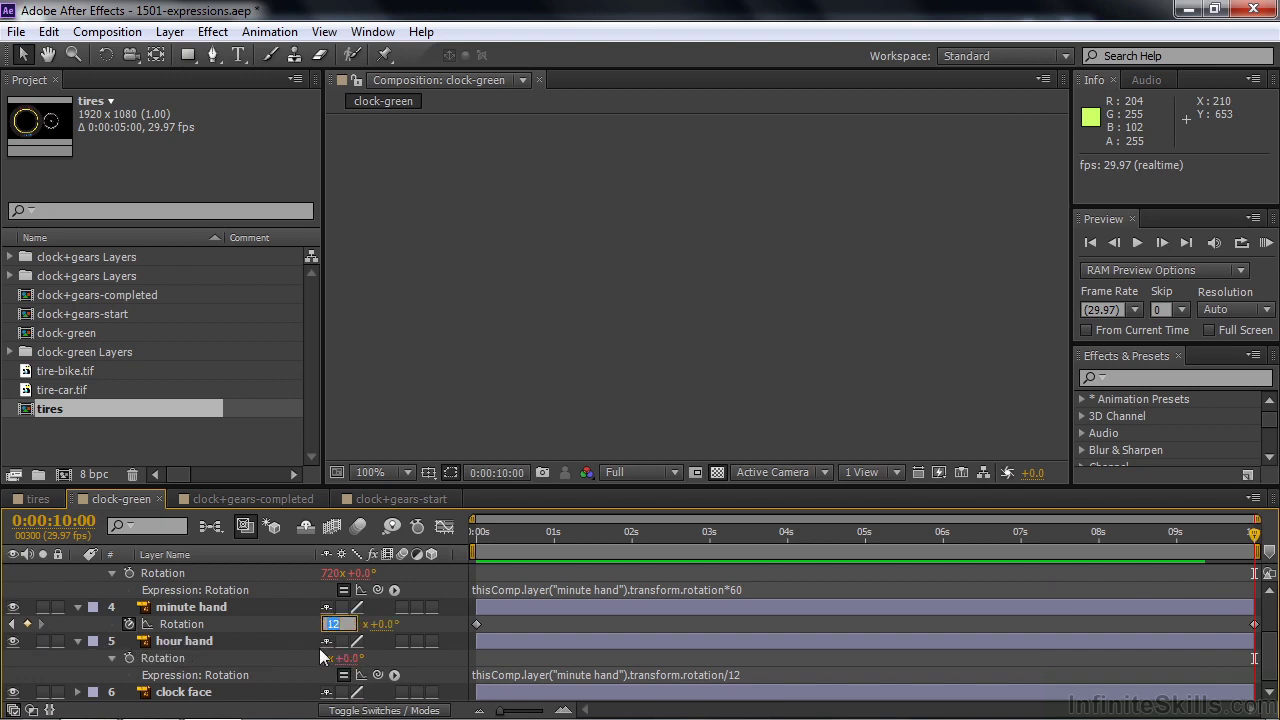
type("1")
key("Return")
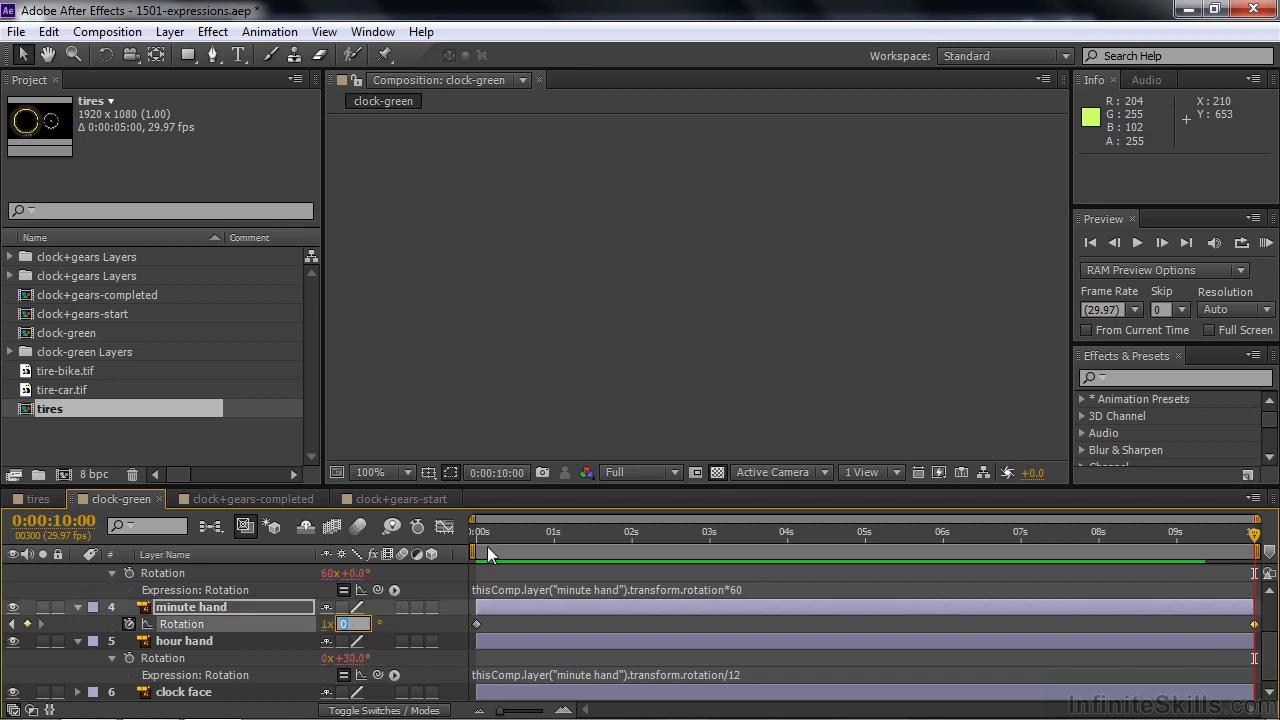
mouse_move(479, 534)
left_mouse_down()
mouse_move(493, 543)
mouse_move(479, 538)
left_mouse_up()
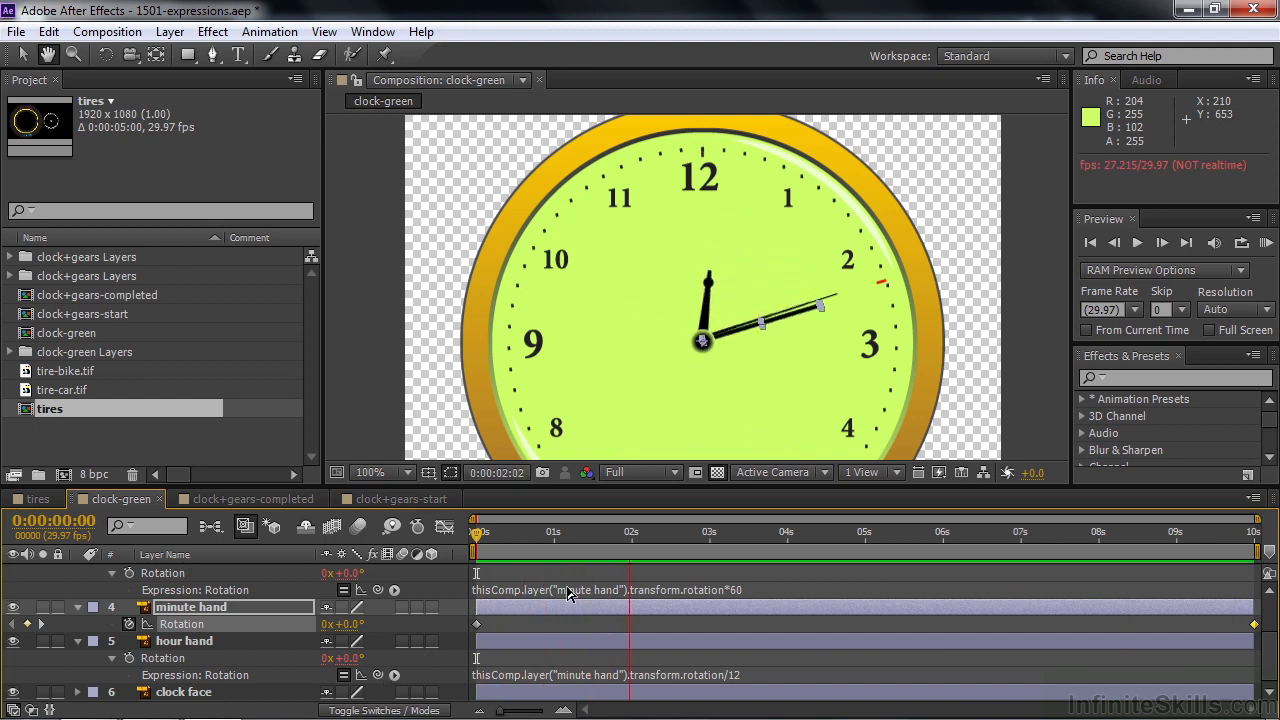
key("space")
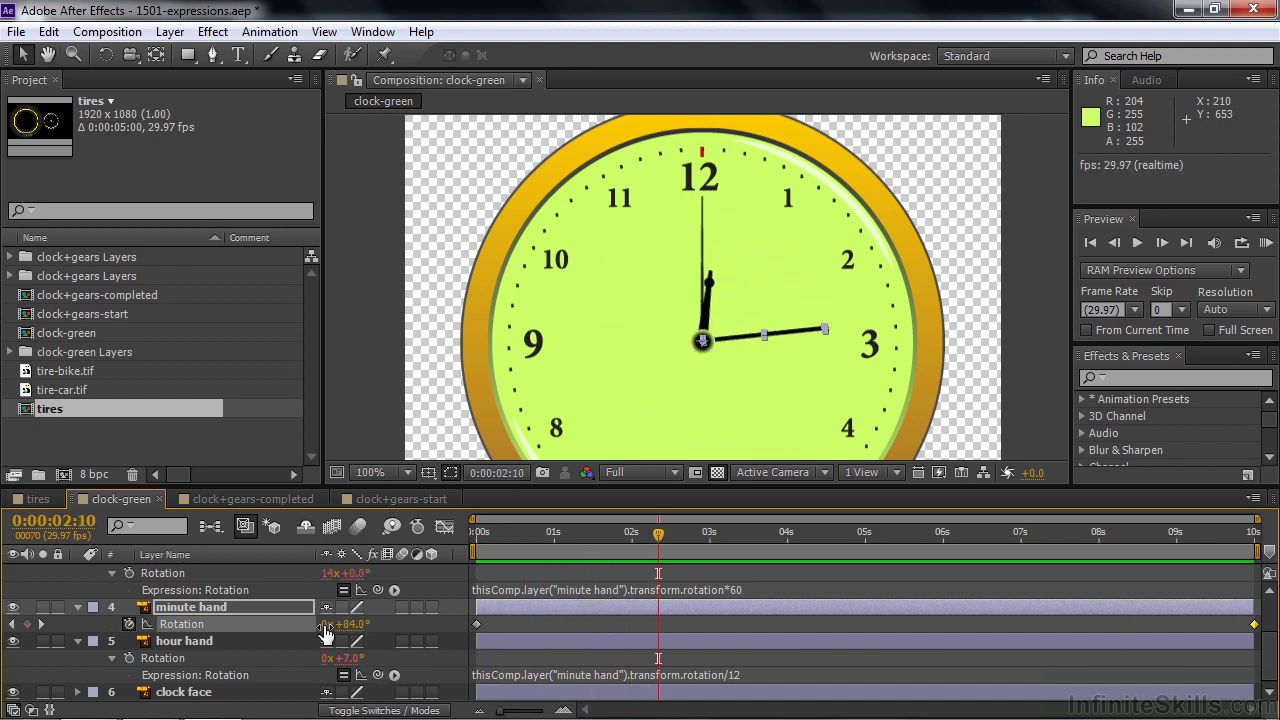
Step: Set the minute hand's Rotation at 0:00:10:00 to 0 full revolutions plus a partial turn in degrees, and preview from the start
left_click(41, 623)
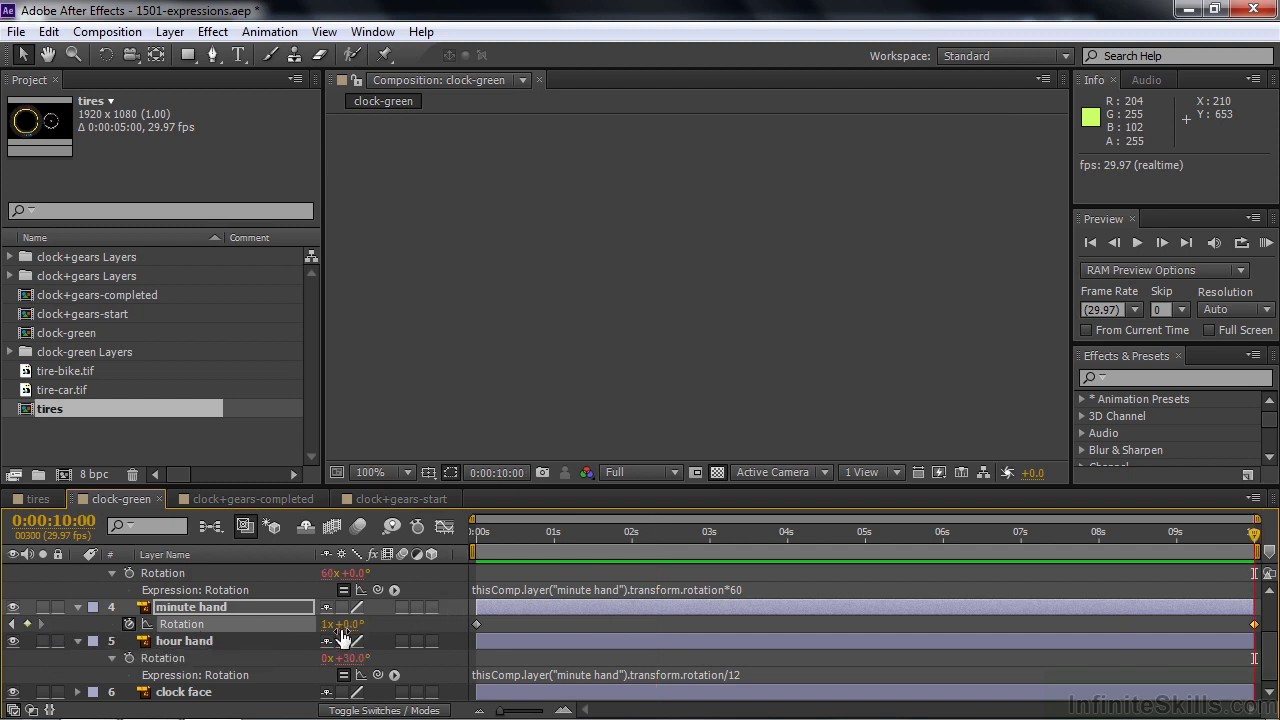
left_click(325, 624)
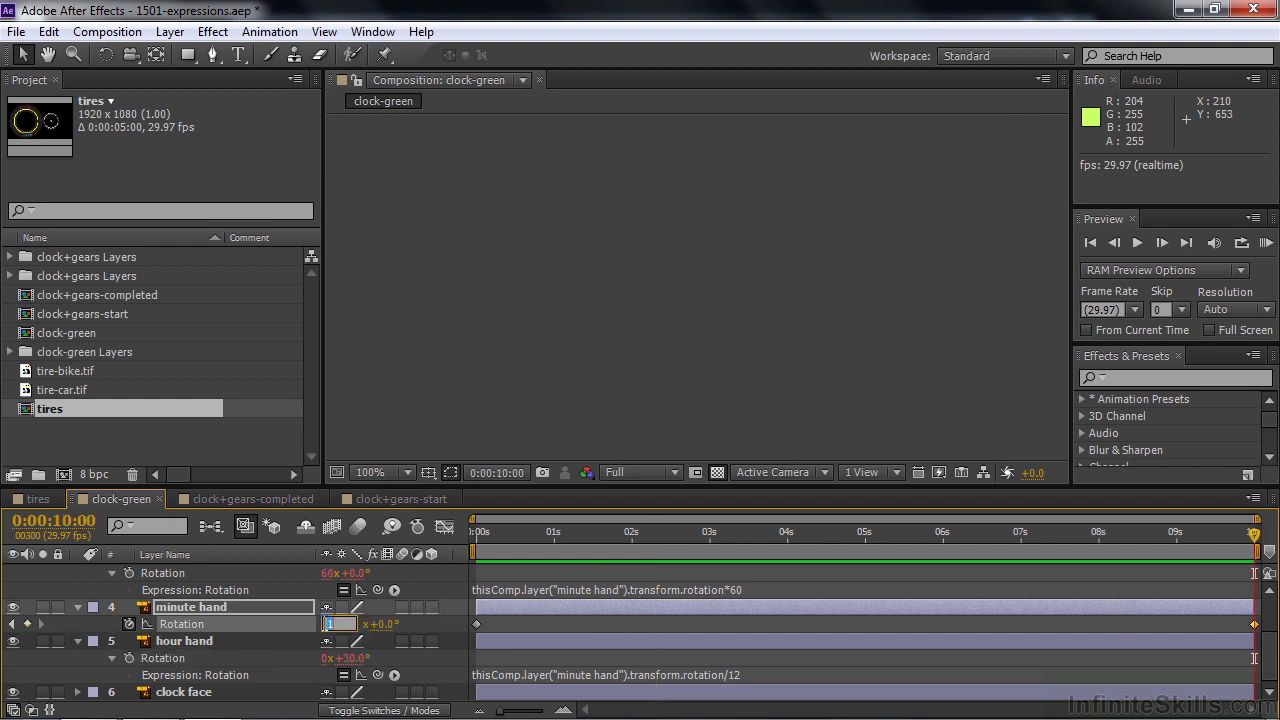
type("0")
left_click(391, 634)
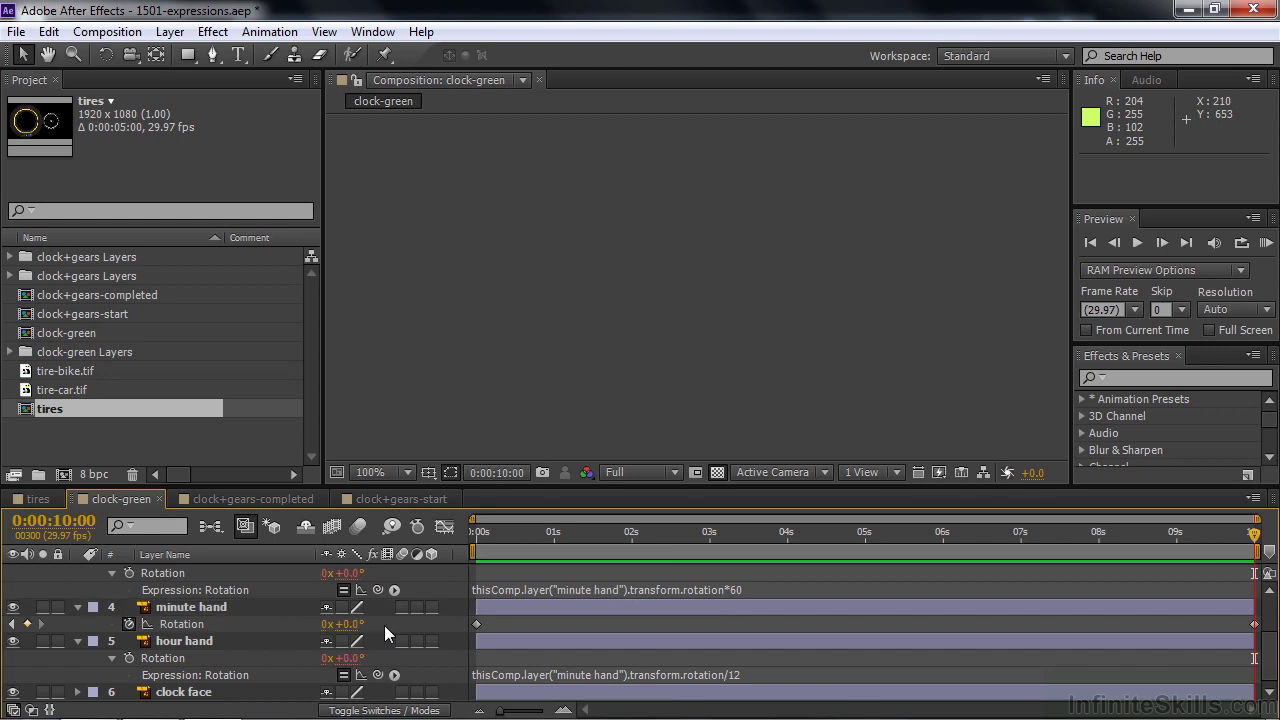
left_click(348, 624)
key("Return")
key("Home")
key("space")
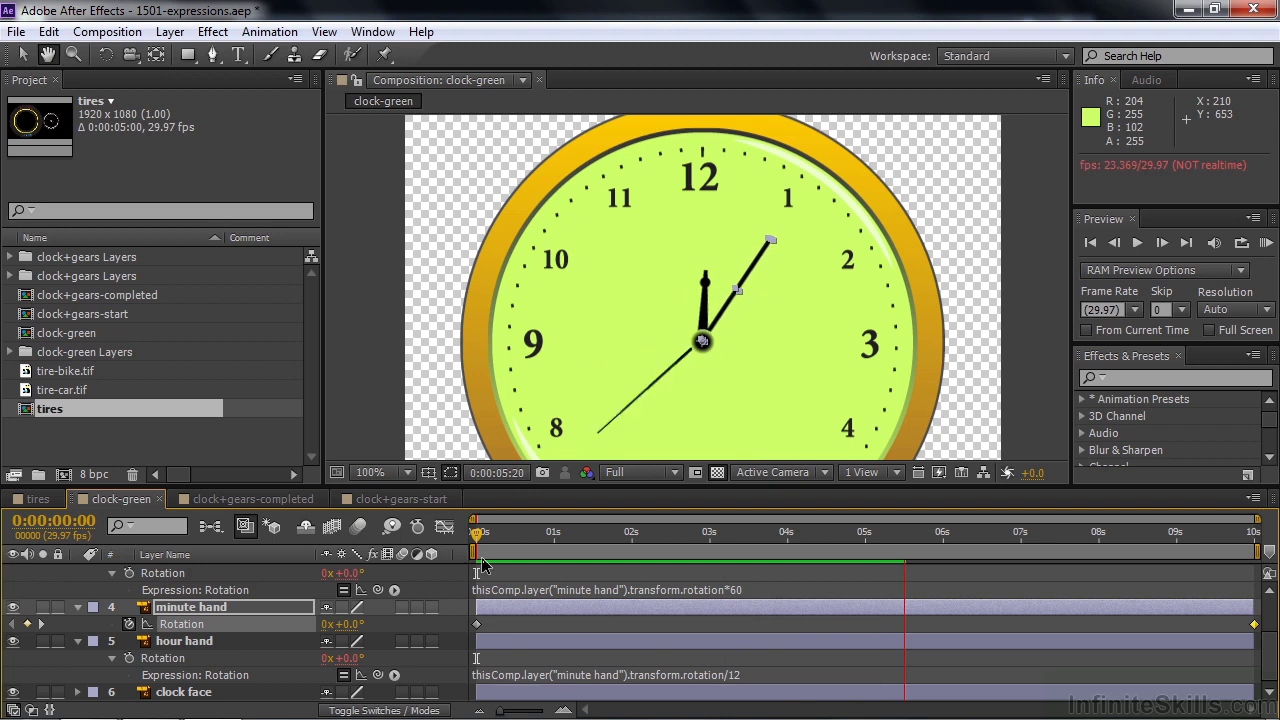
key("space")
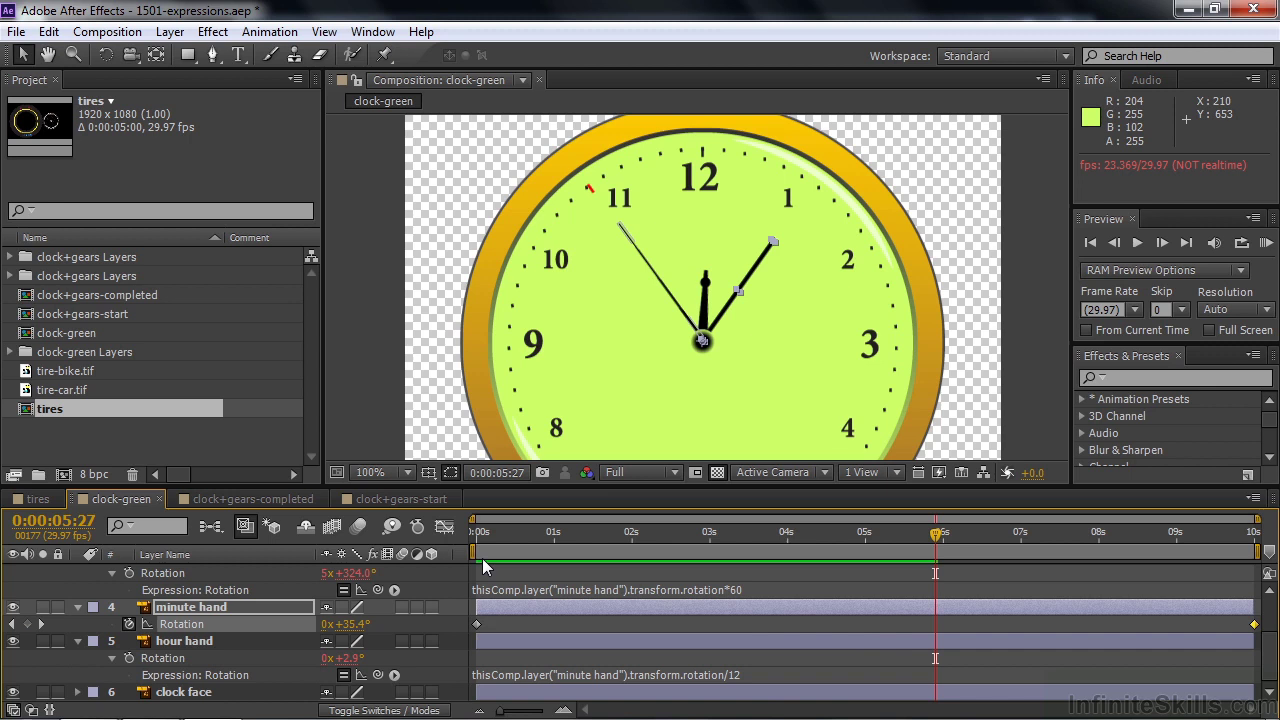
Step: Reveal all expressions in the clock+gears-completed composition, examine how the layers' rotations are linked, and scrub the first frames
left_click(240, 501)
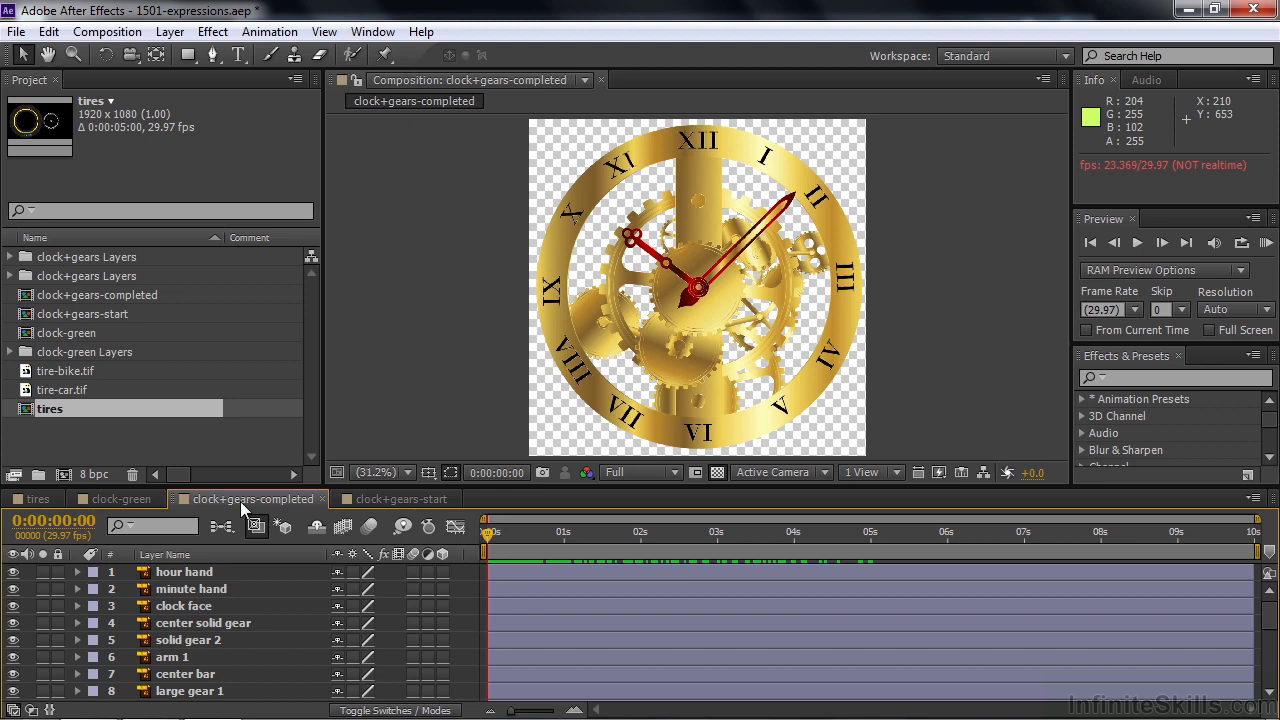
key("e")
key("e")
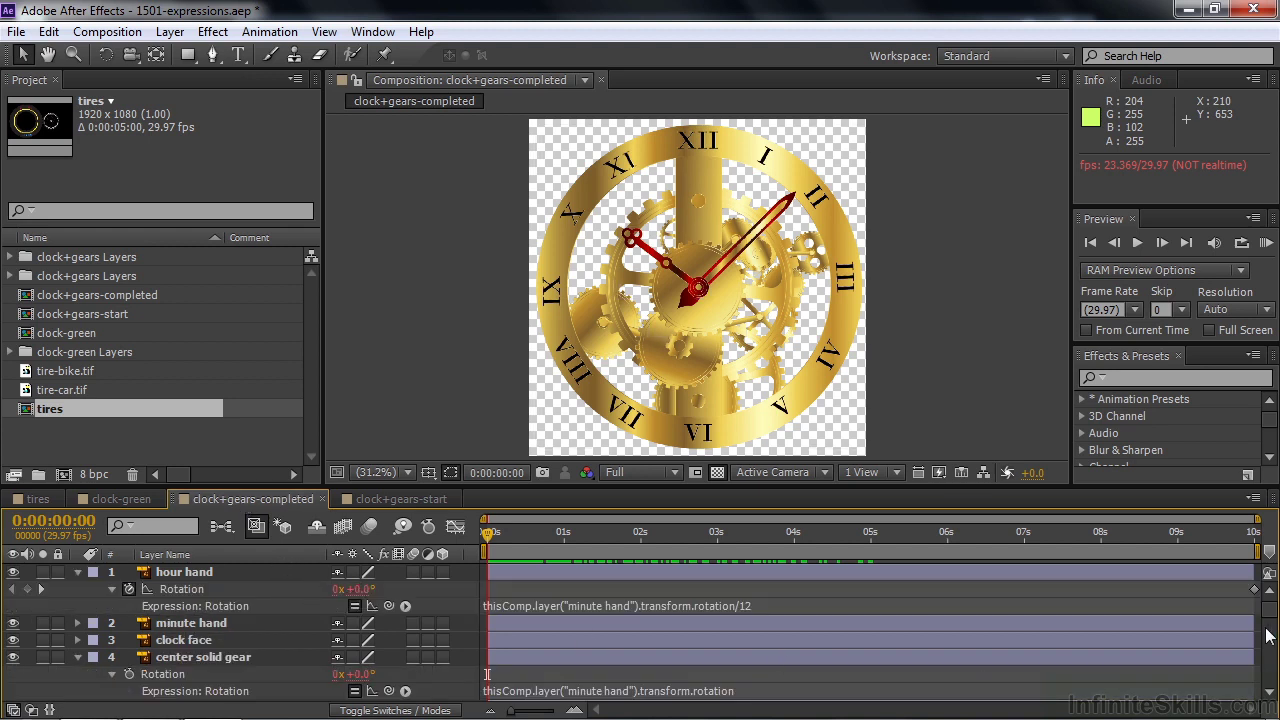
scroll(1270, 640, "down", 5)
scroll(1270, 640, "down", 5)
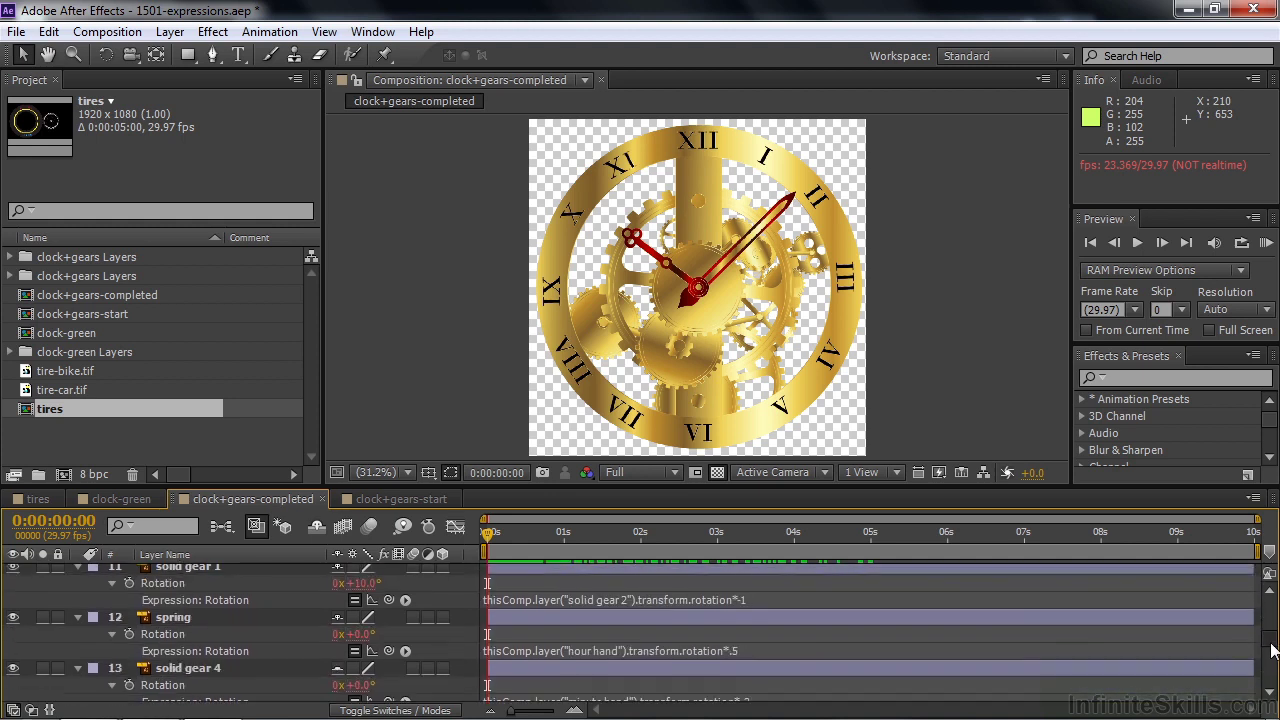
scroll(1272, 603, "up", 10)
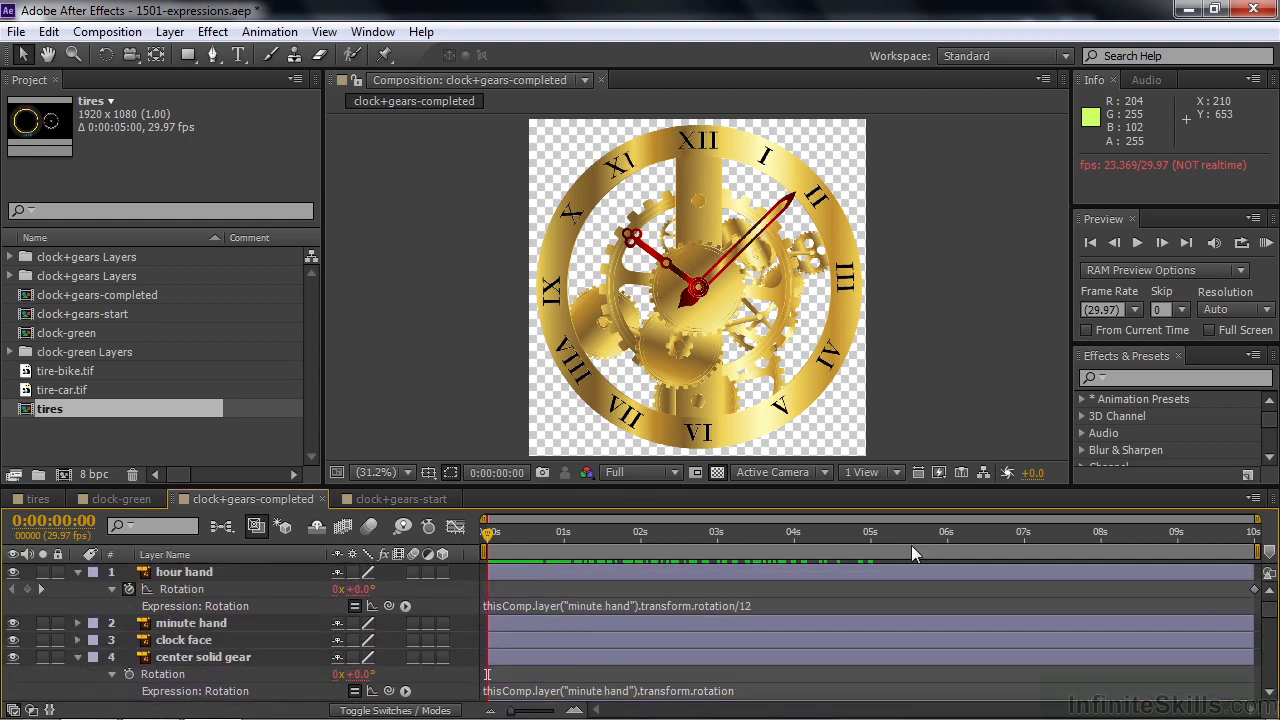
mouse_move(489, 531)
left_mouse_down()
mouse_move(749, 545)
mouse_move(1210, 541)
mouse_move(489, 550)
left_mouse_up()
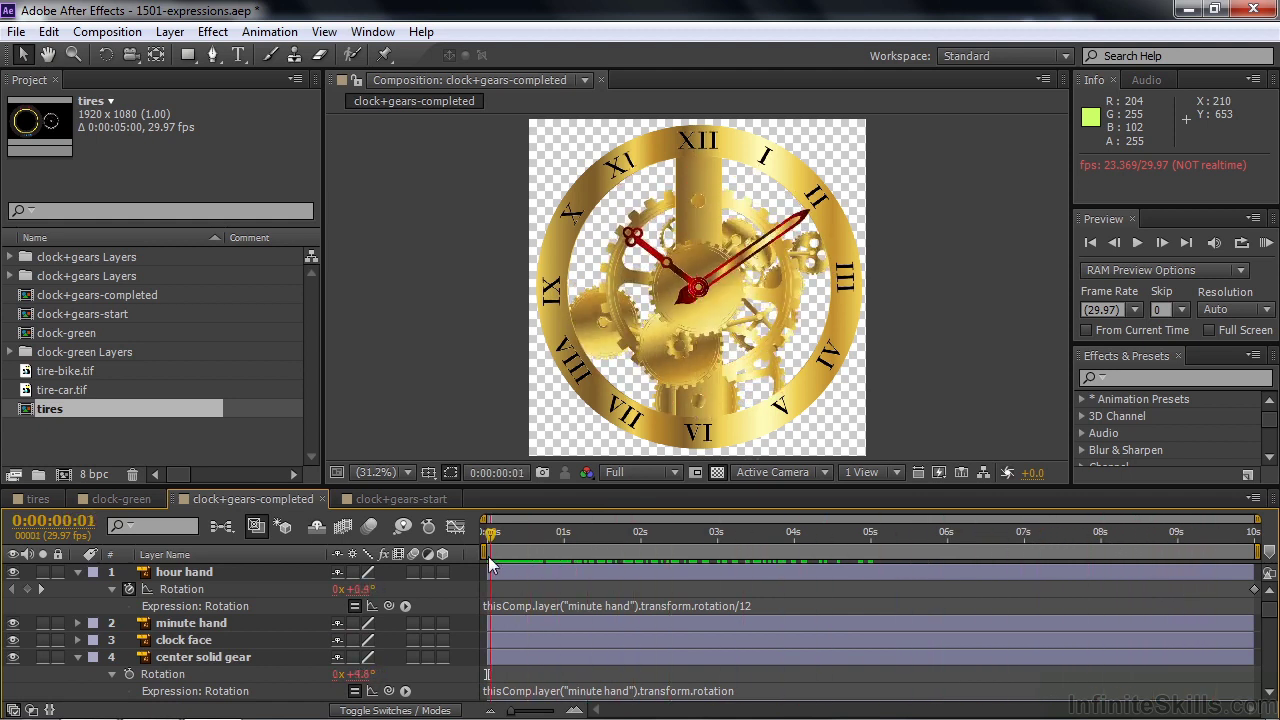
Step: In the clock+gears-start composition, locate the hour hand and minute hand layers and reveal the minute hand's Rotation property
left_click(402, 504)
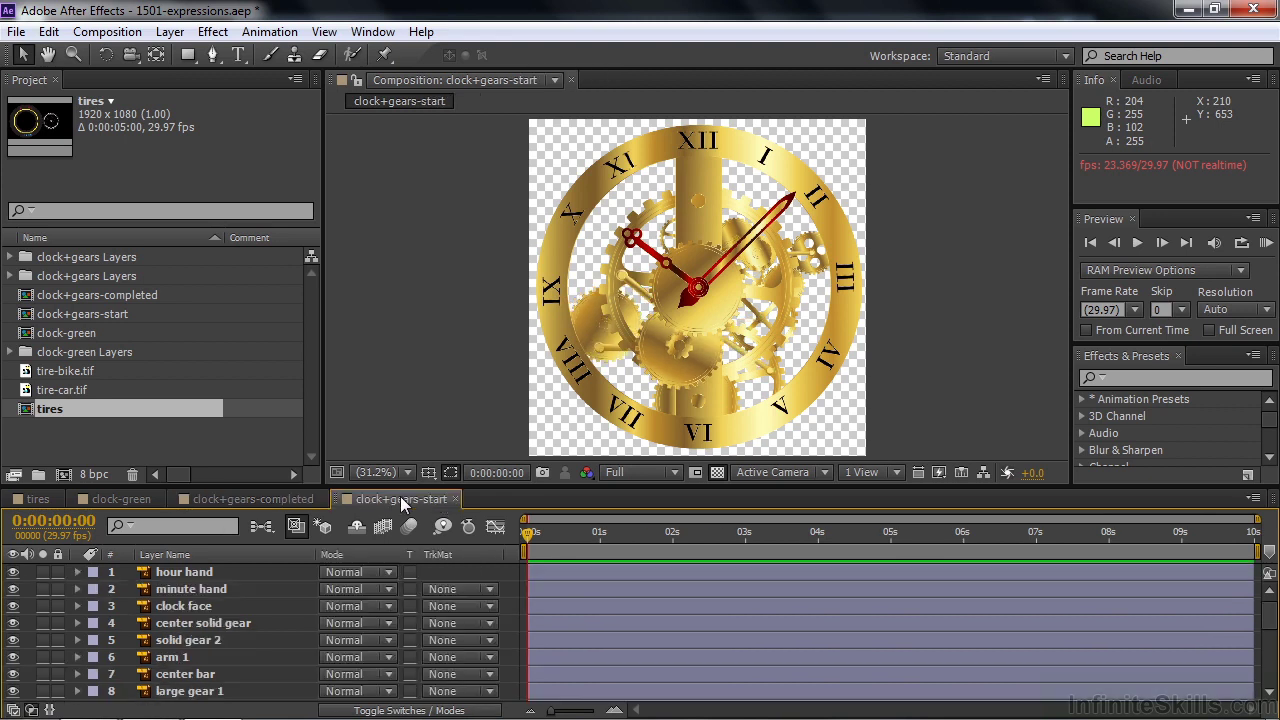
left_click(175, 573)
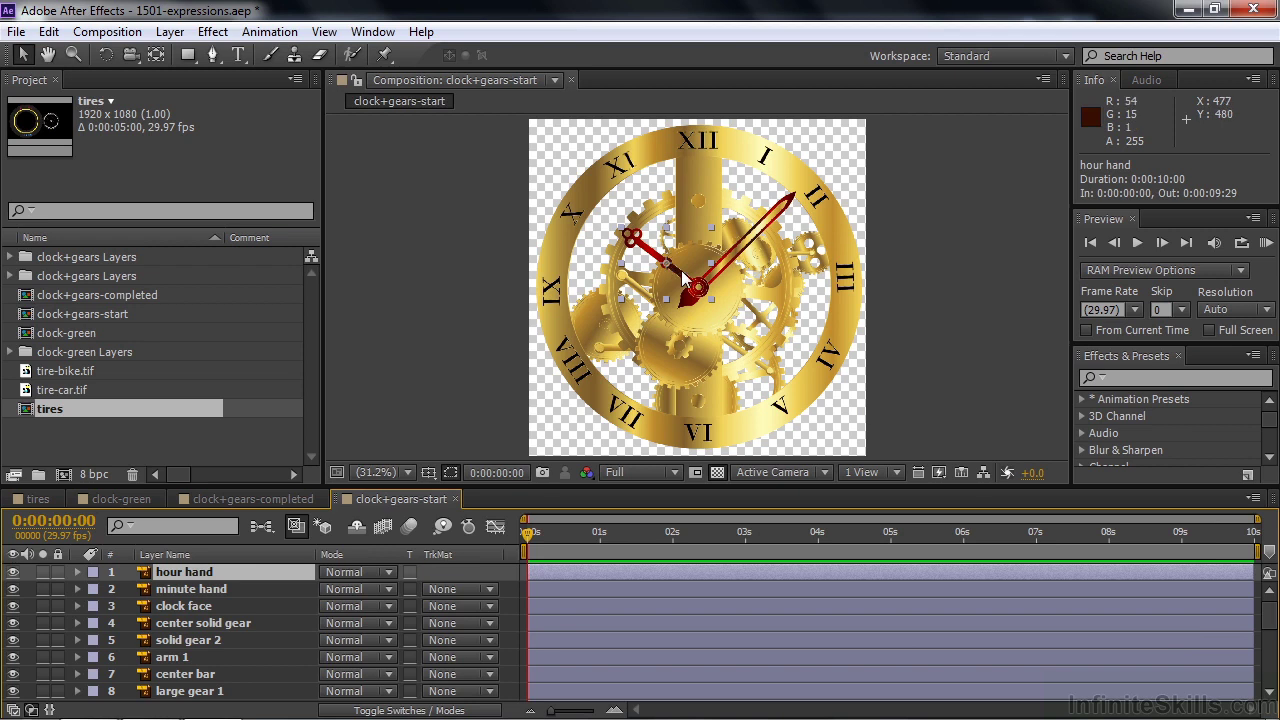
left_click(198, 590)
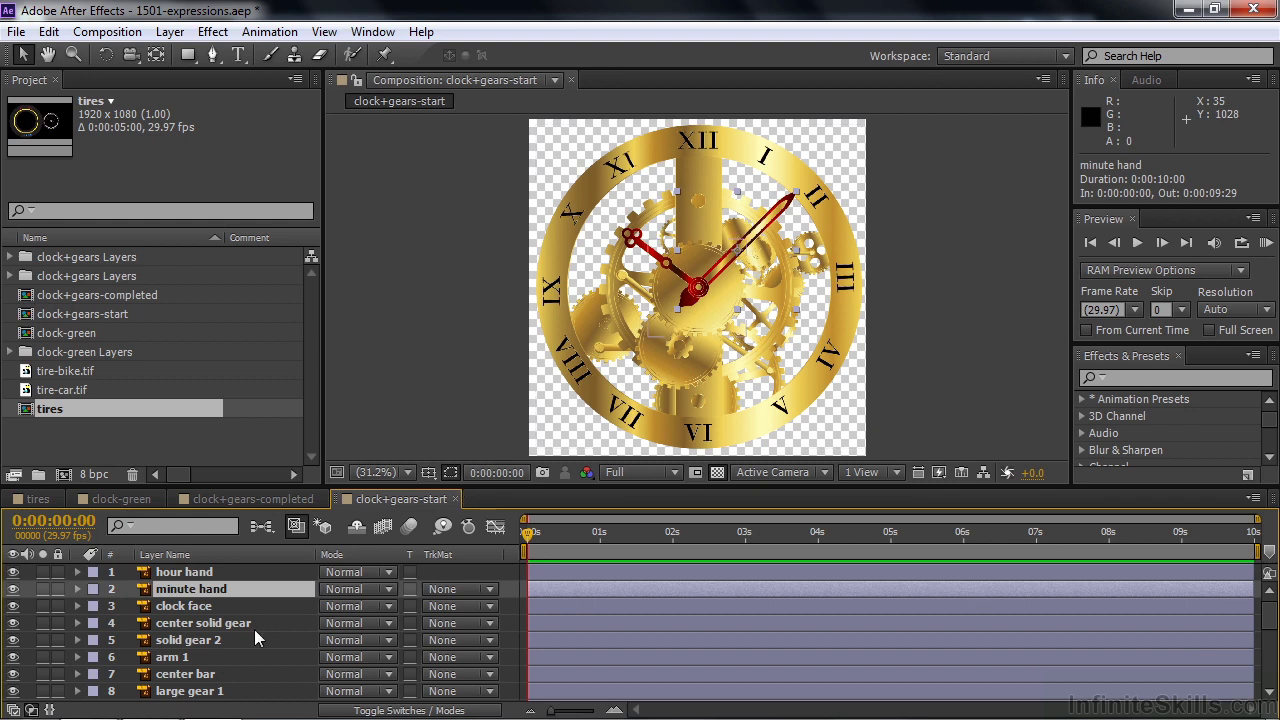
key("r")
left_click_drag(333, 610, 352, 607)
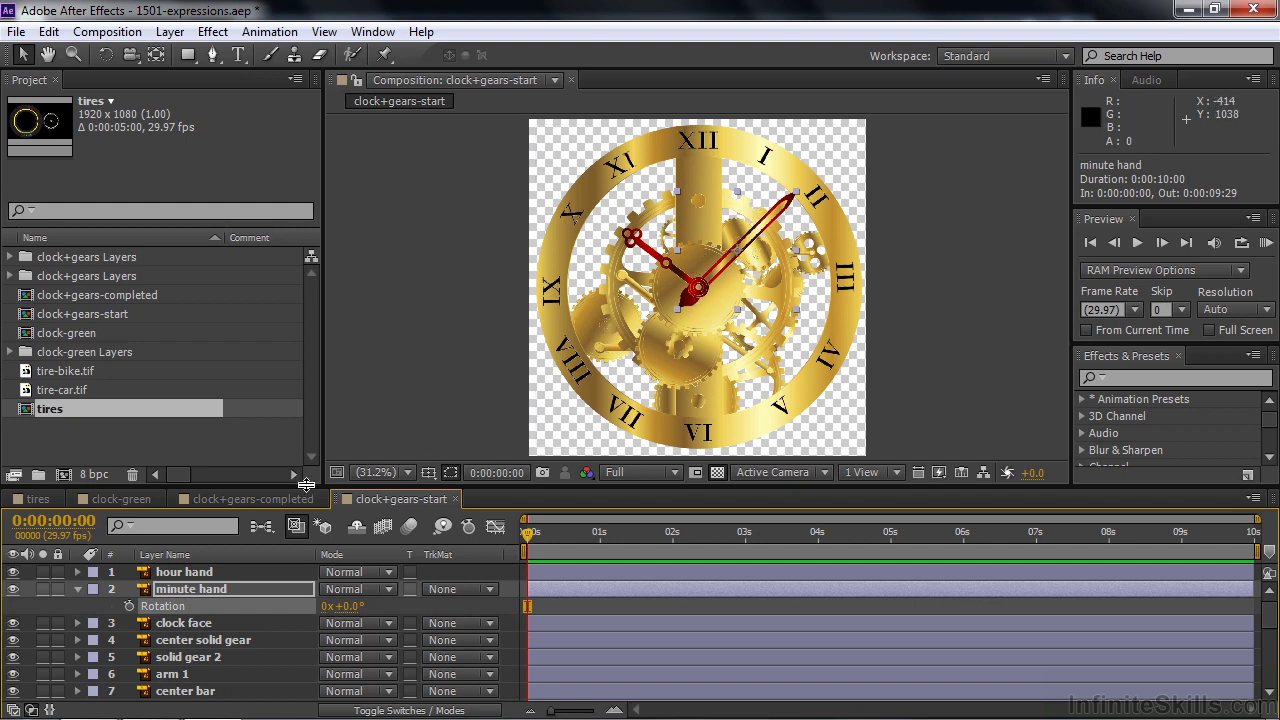
Step: Return to the clock+gears-completed composition and scrub from its start to examine how the hands and gears move together
left_click(253, 499)
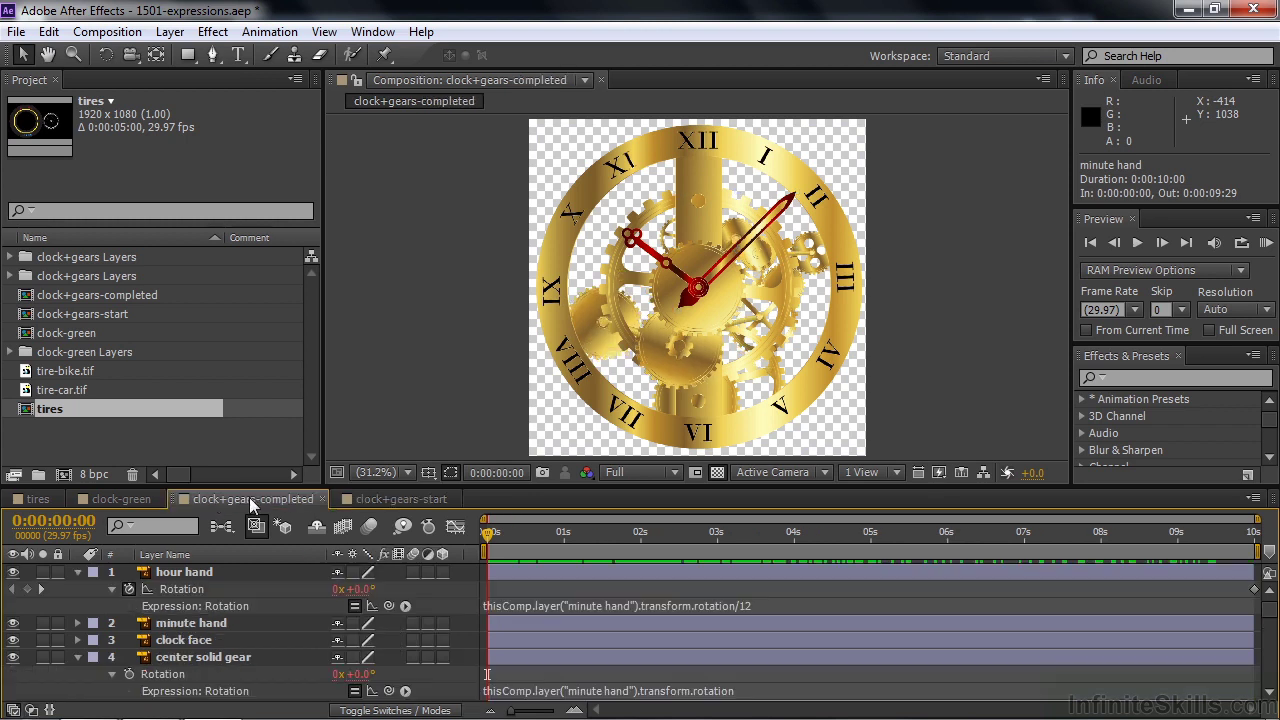
mouse_move(488, 535)
left_mouse_down()
mouse_move(733, 541)
mouse_move(481, 549)
left_mouse_up()
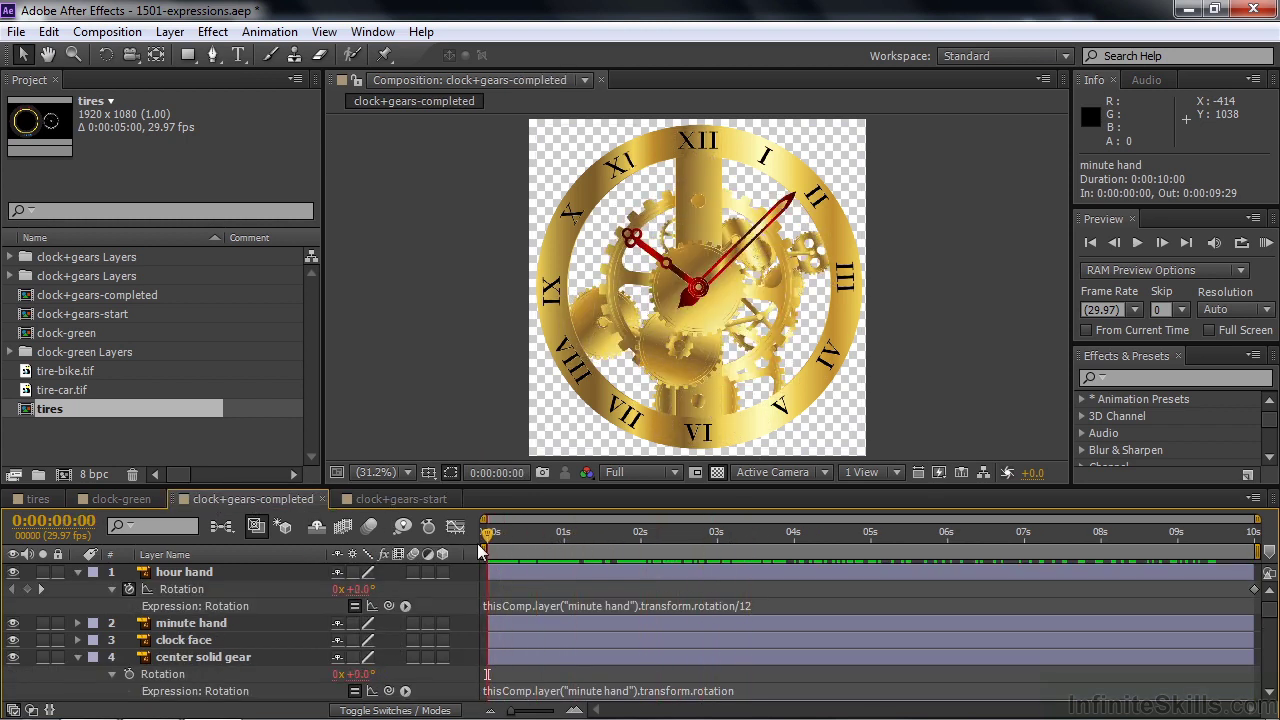